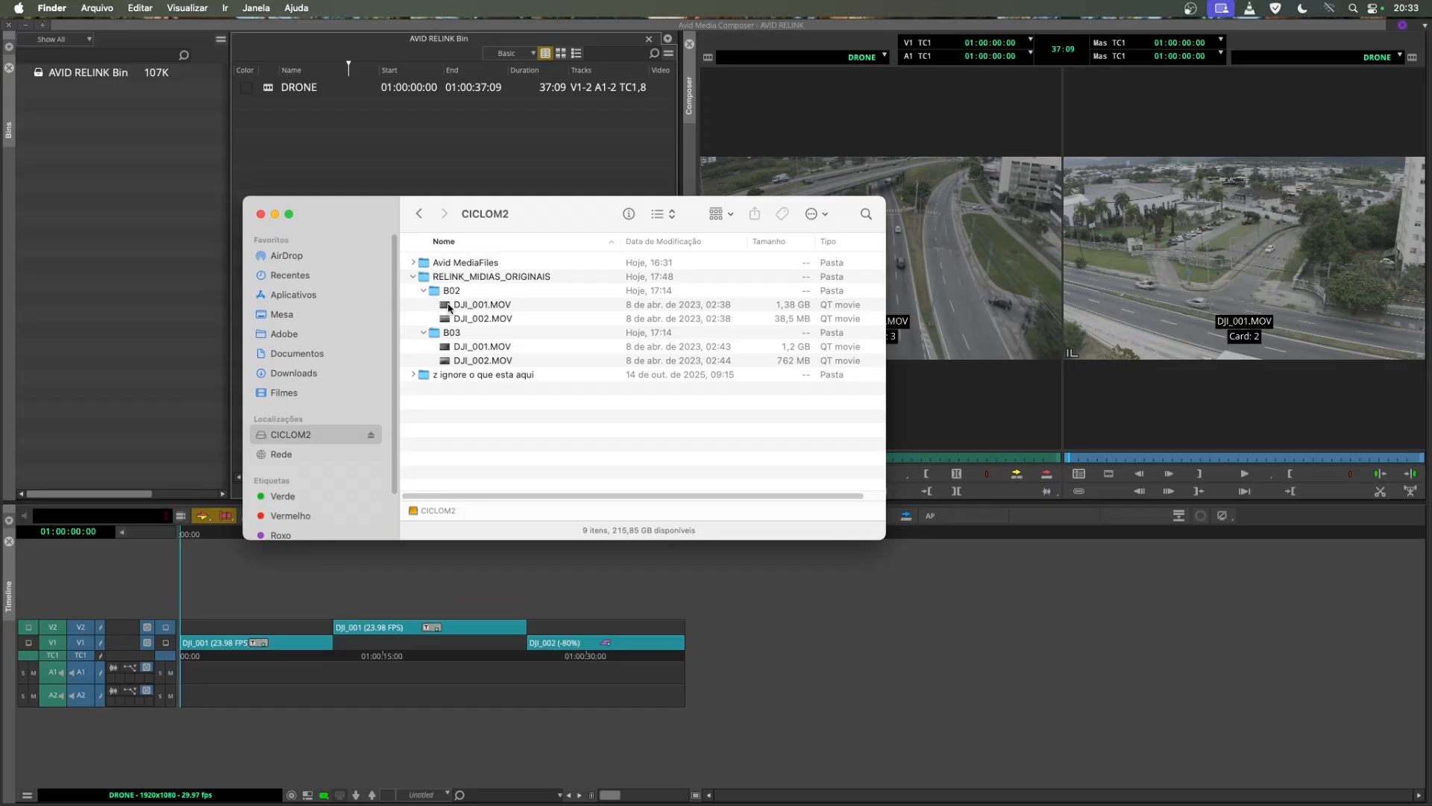
- Examine the same-named DJI_001.MOV files in the B02 and B03 folders, and return to Avid Media Composer
left_click(448, 306)
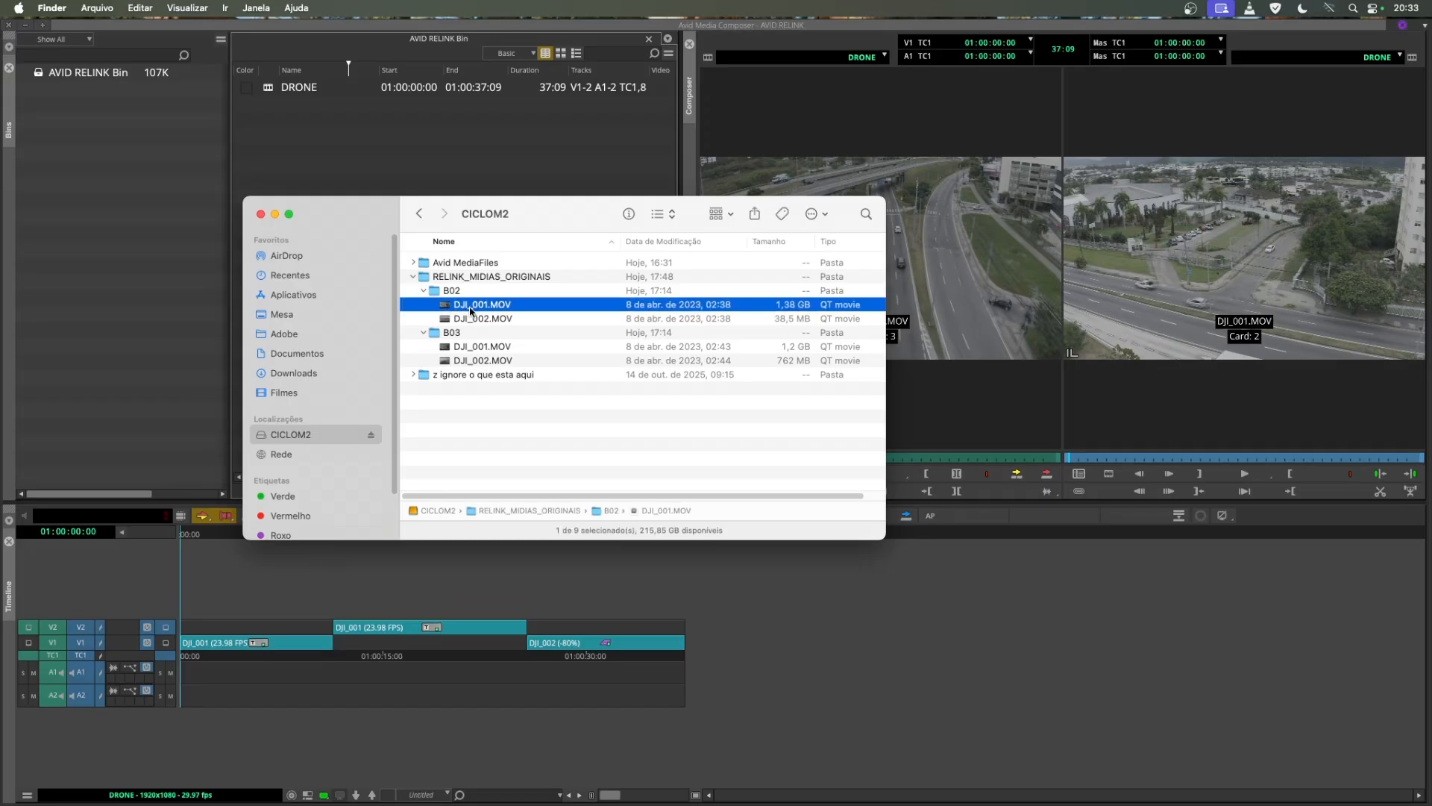
left_click(457, 348)
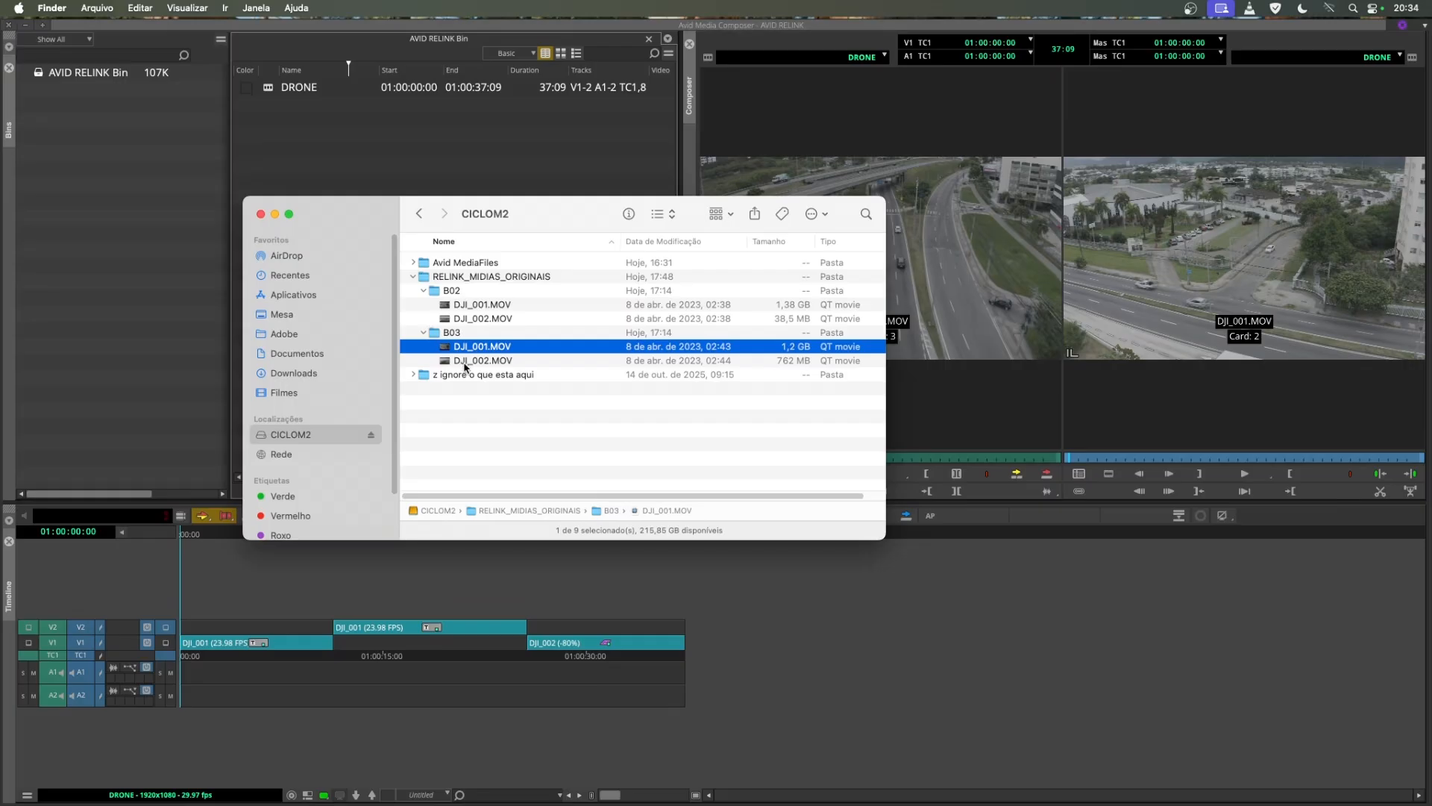
left_click(479, 464)
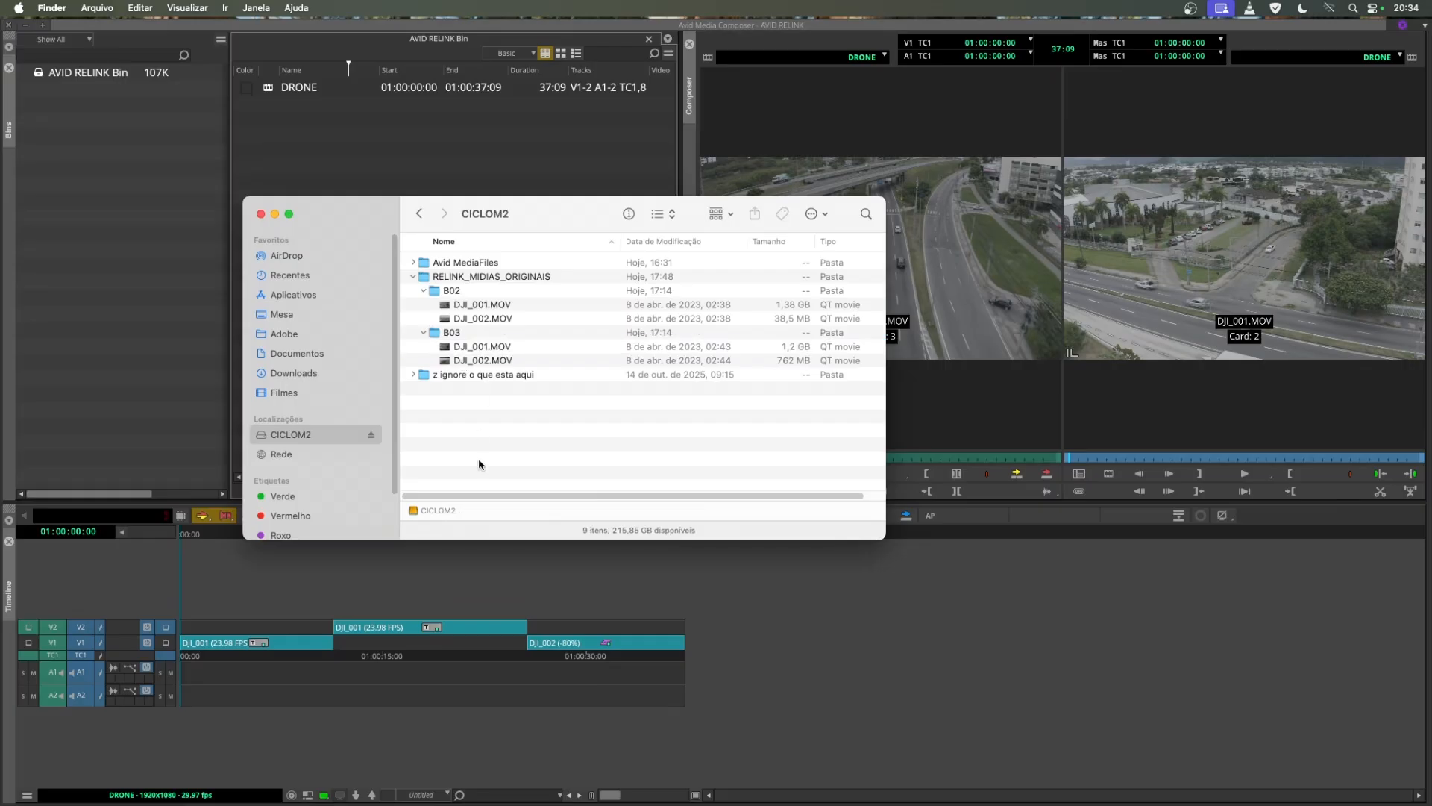
left_click(406, 594)
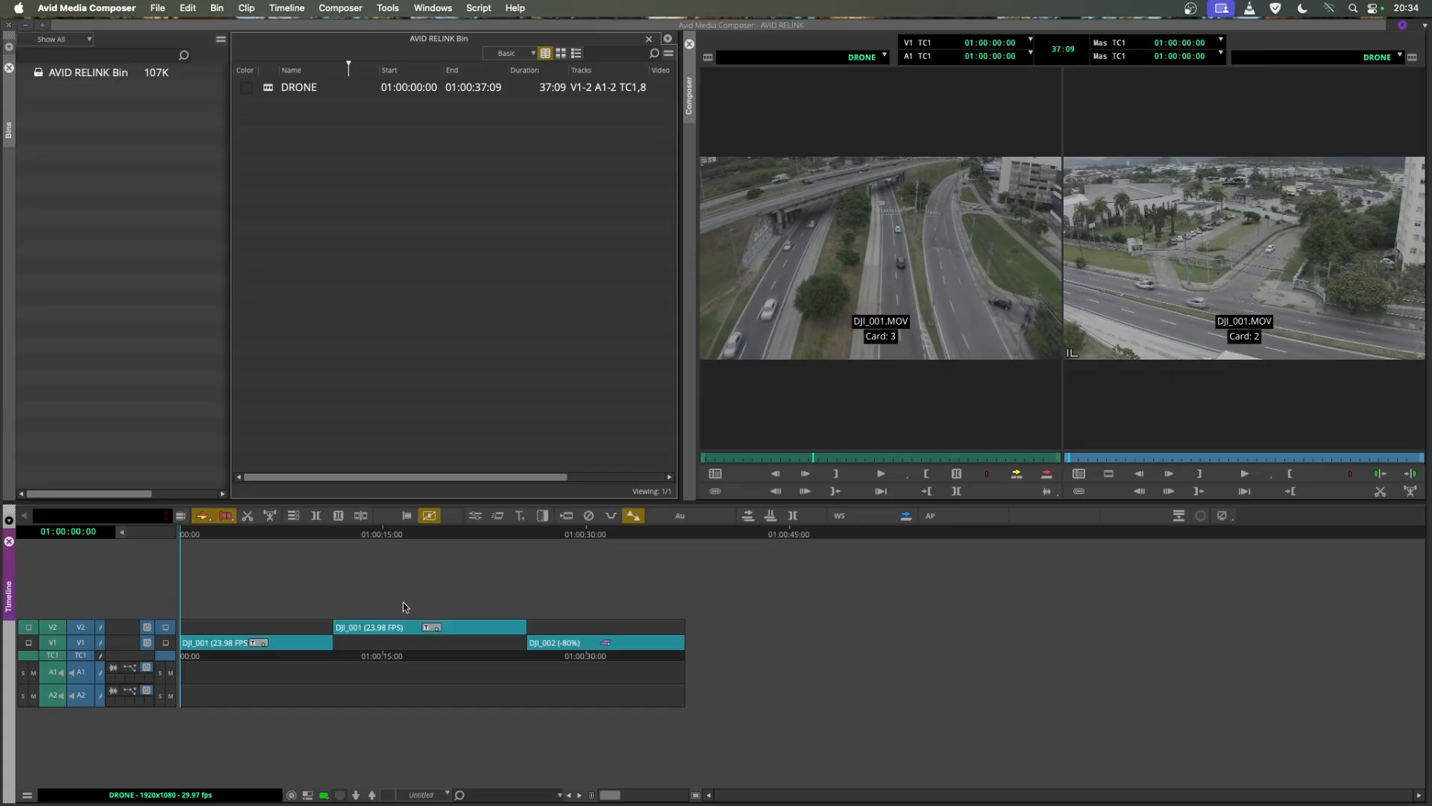
- Check the project's format settings and close the Settings window
key("super+=")
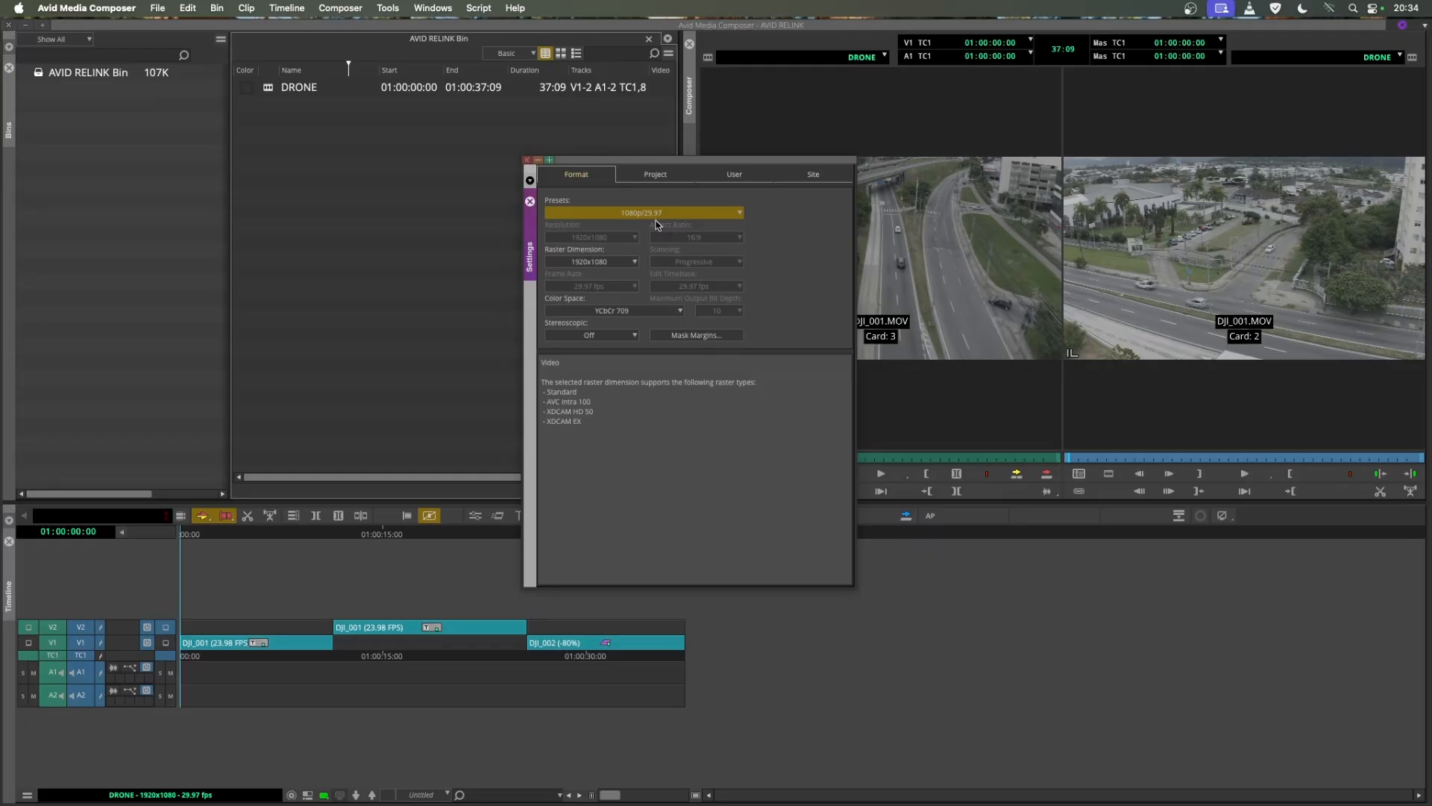
left_click(529, 201)
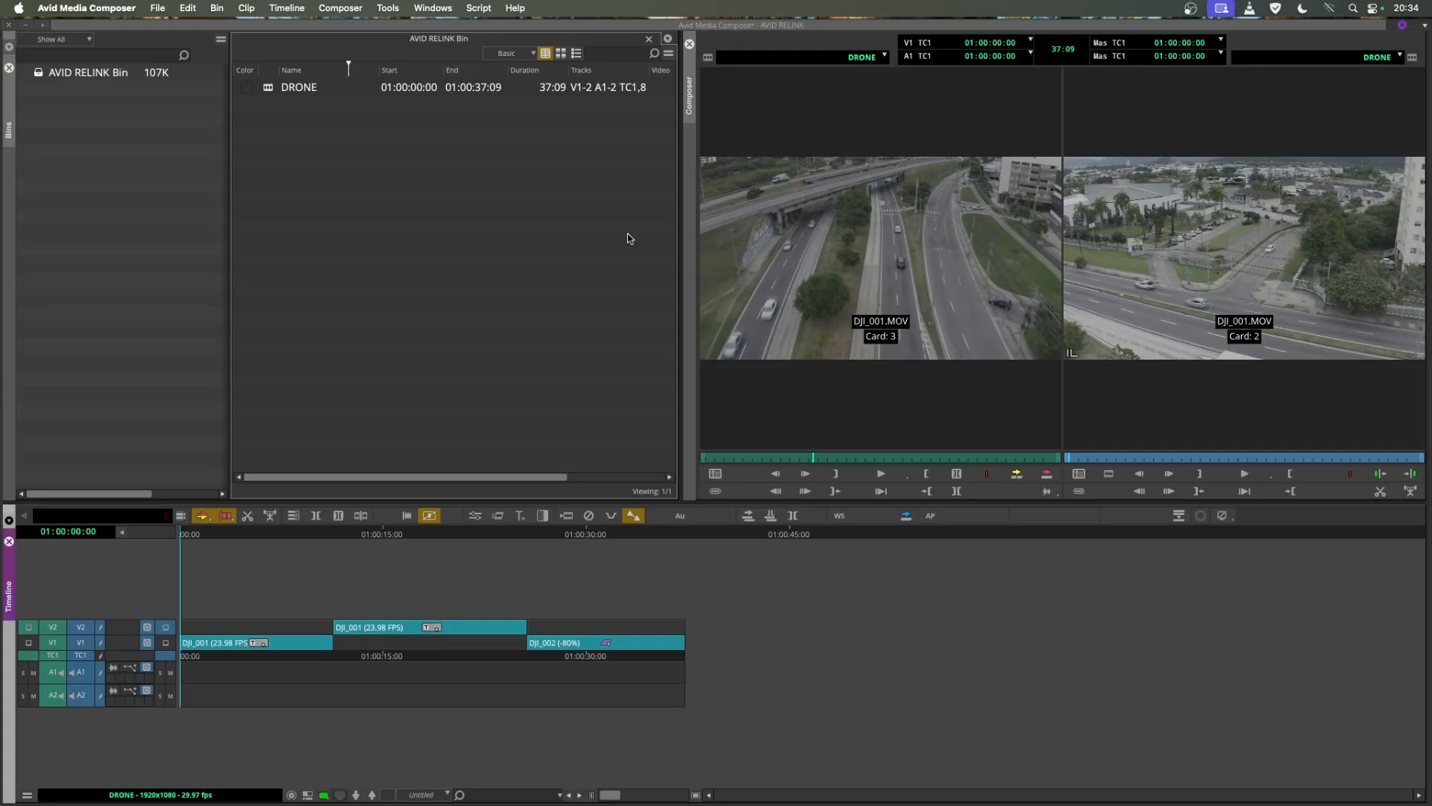
left_click(528, 325)
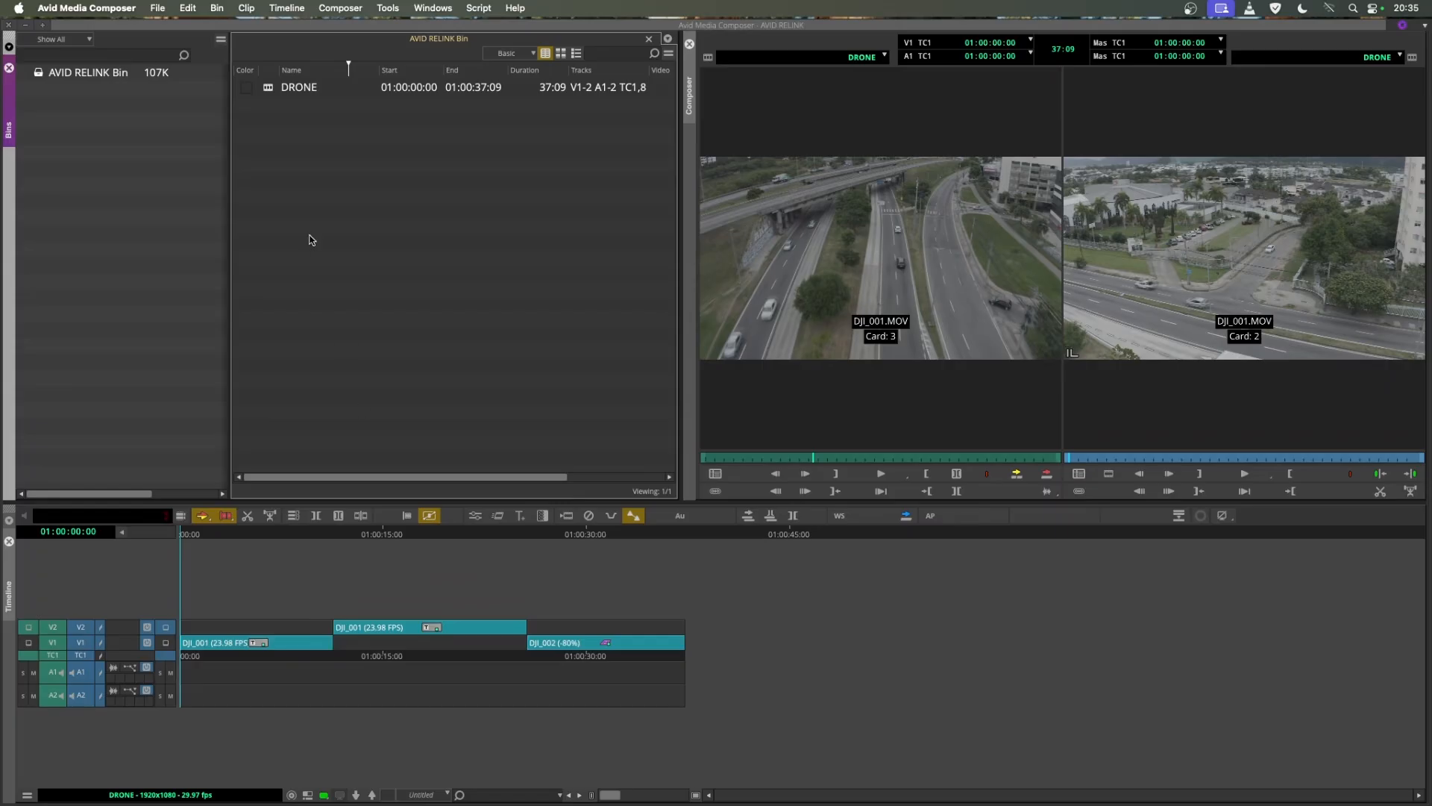
- Set the bin display of AVID RELINK Bin to show reference clips
left_click(273, 90)
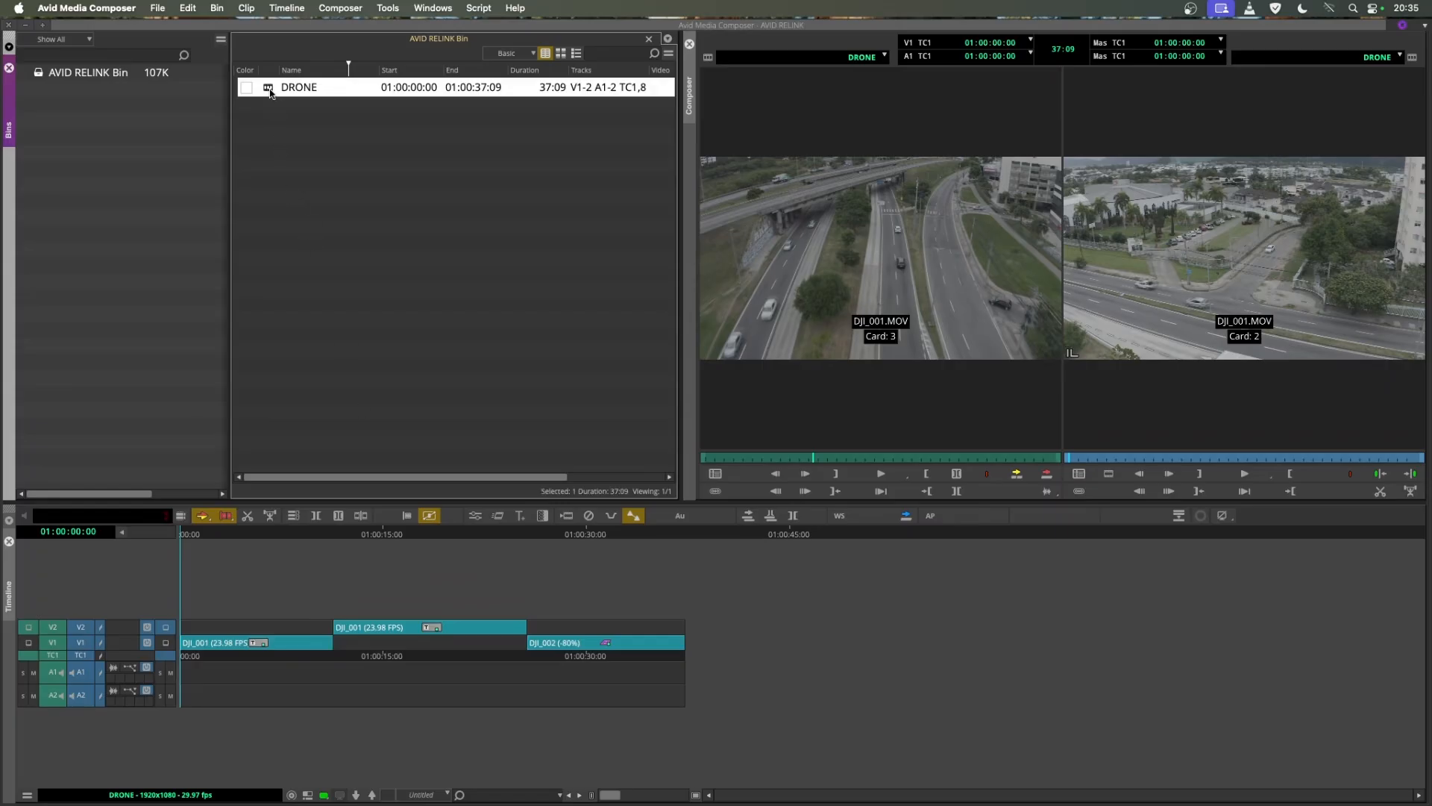
left_click(323, 205)
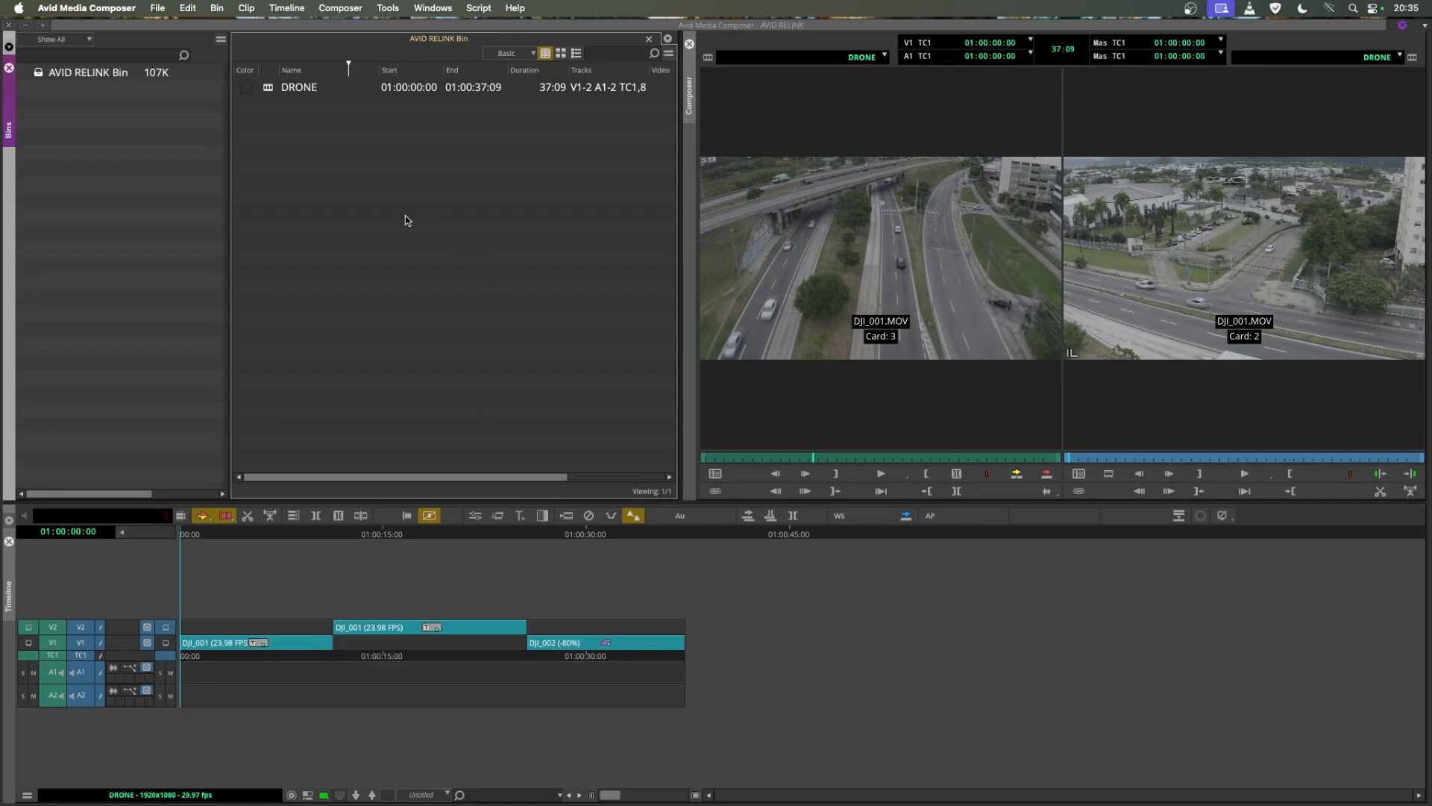
left_click(669, 54)
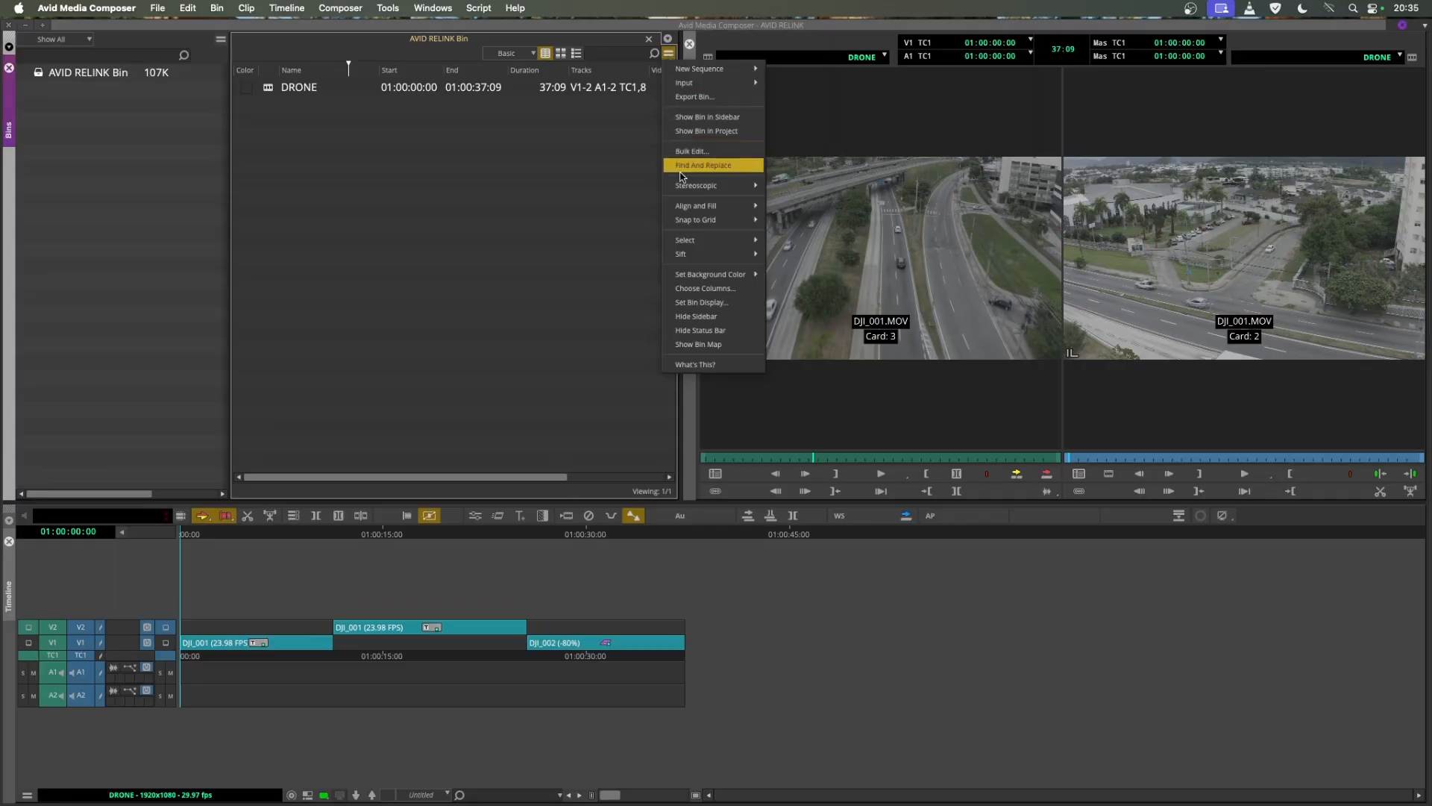
left_click(692, 306)
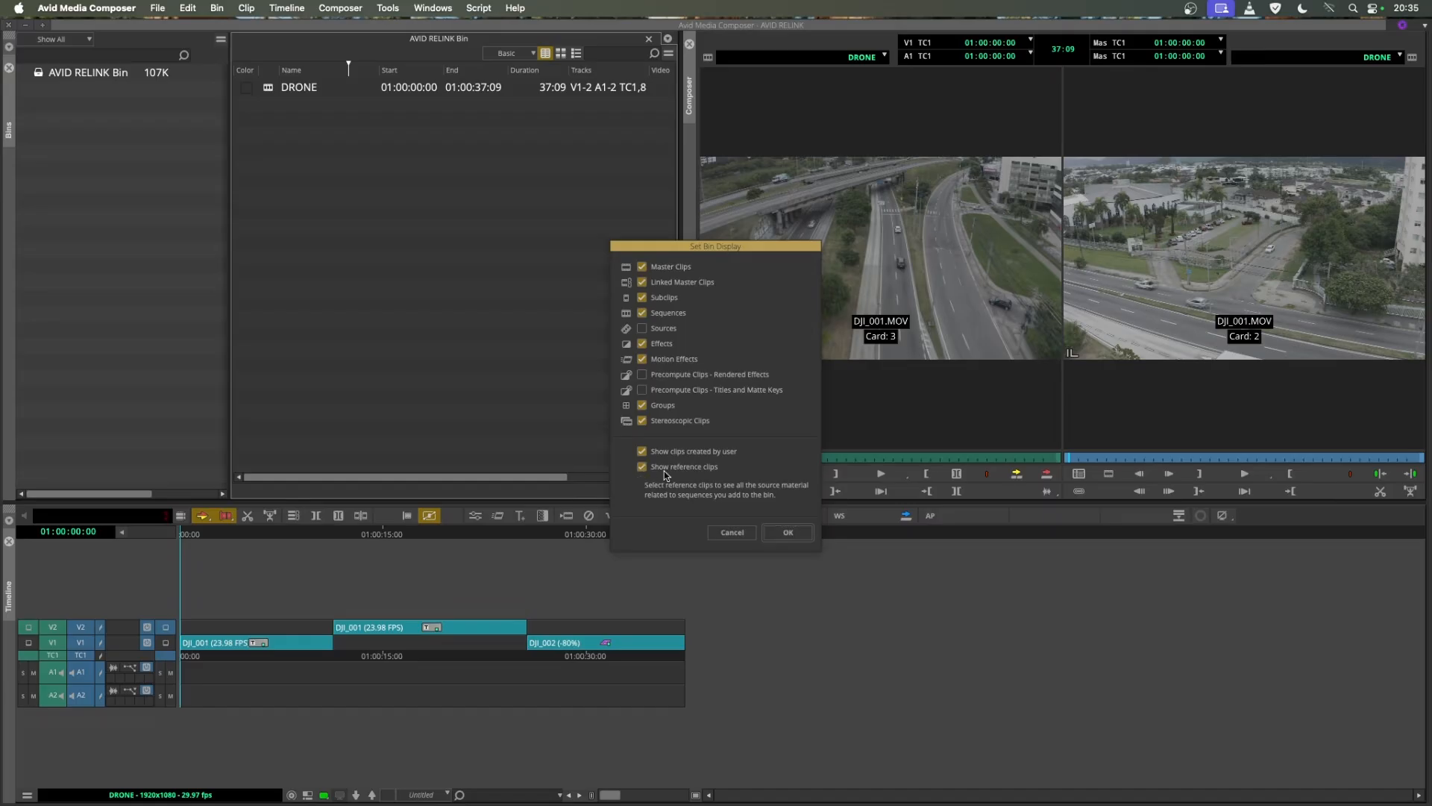
left_click(787, 532)
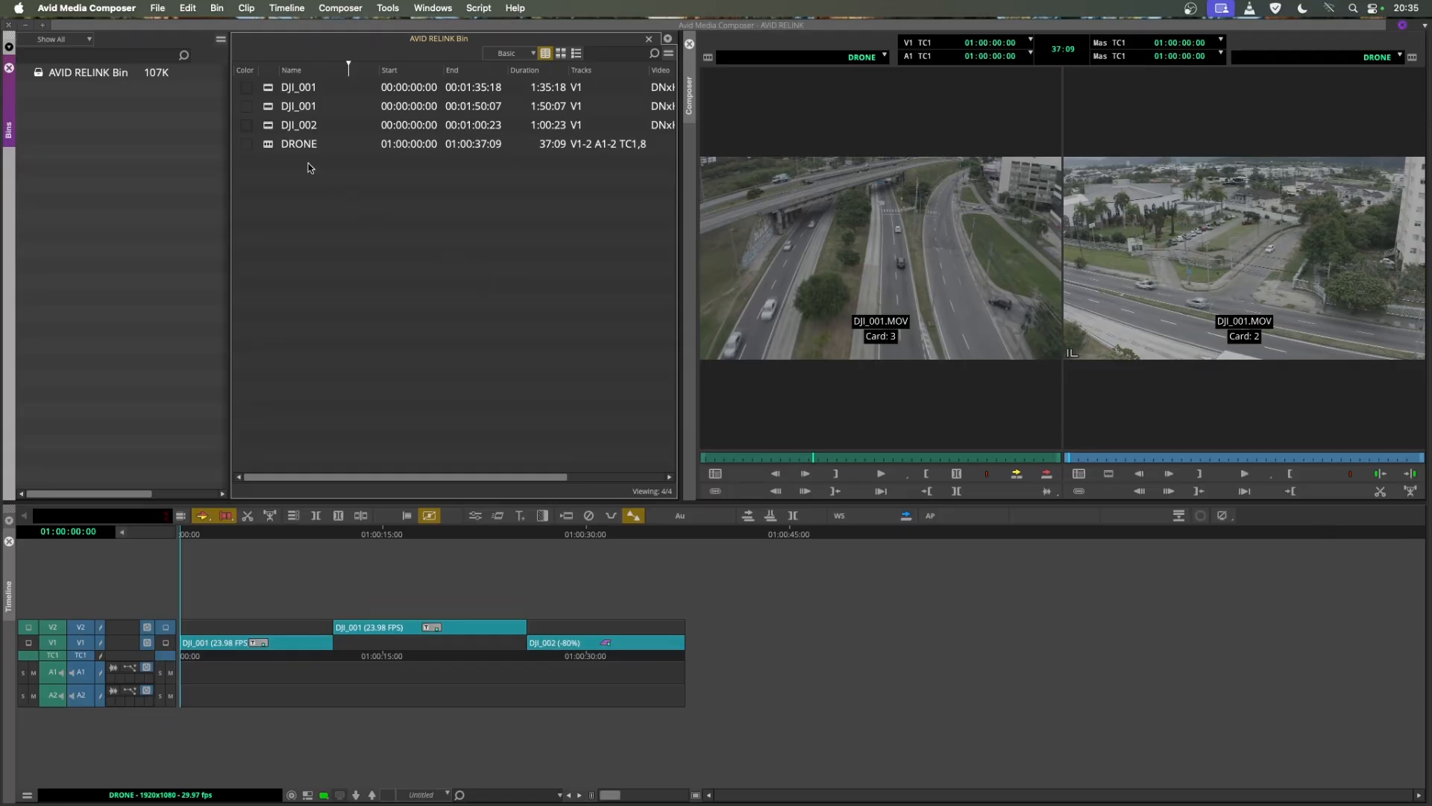
- Assign a blue clip color to the first DJI_001 clip and magenta to the second DJI_001 clip
left_click(271, 107)
left_click(269, 89, "shift")
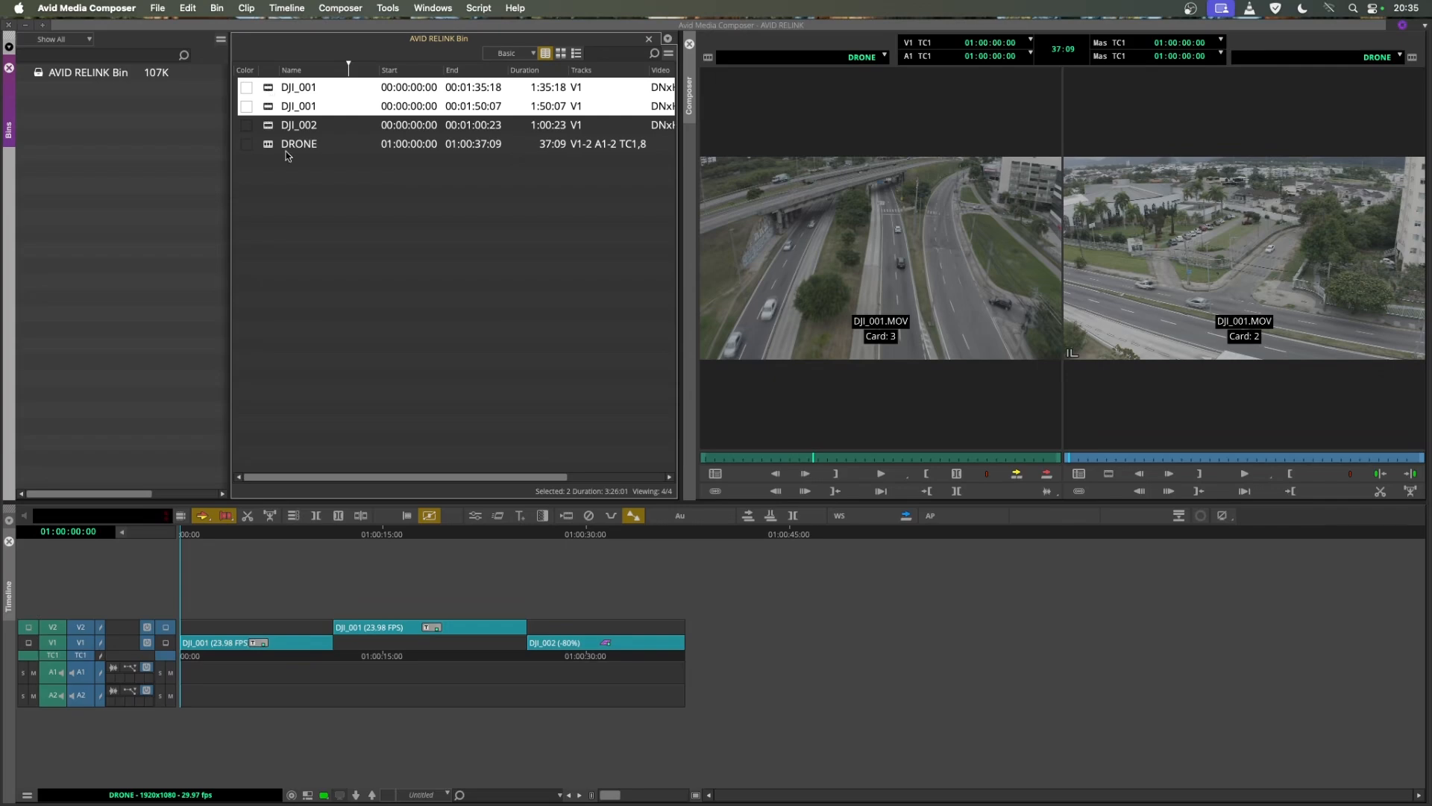
left_click(301, 221)
left_click(246, 86)
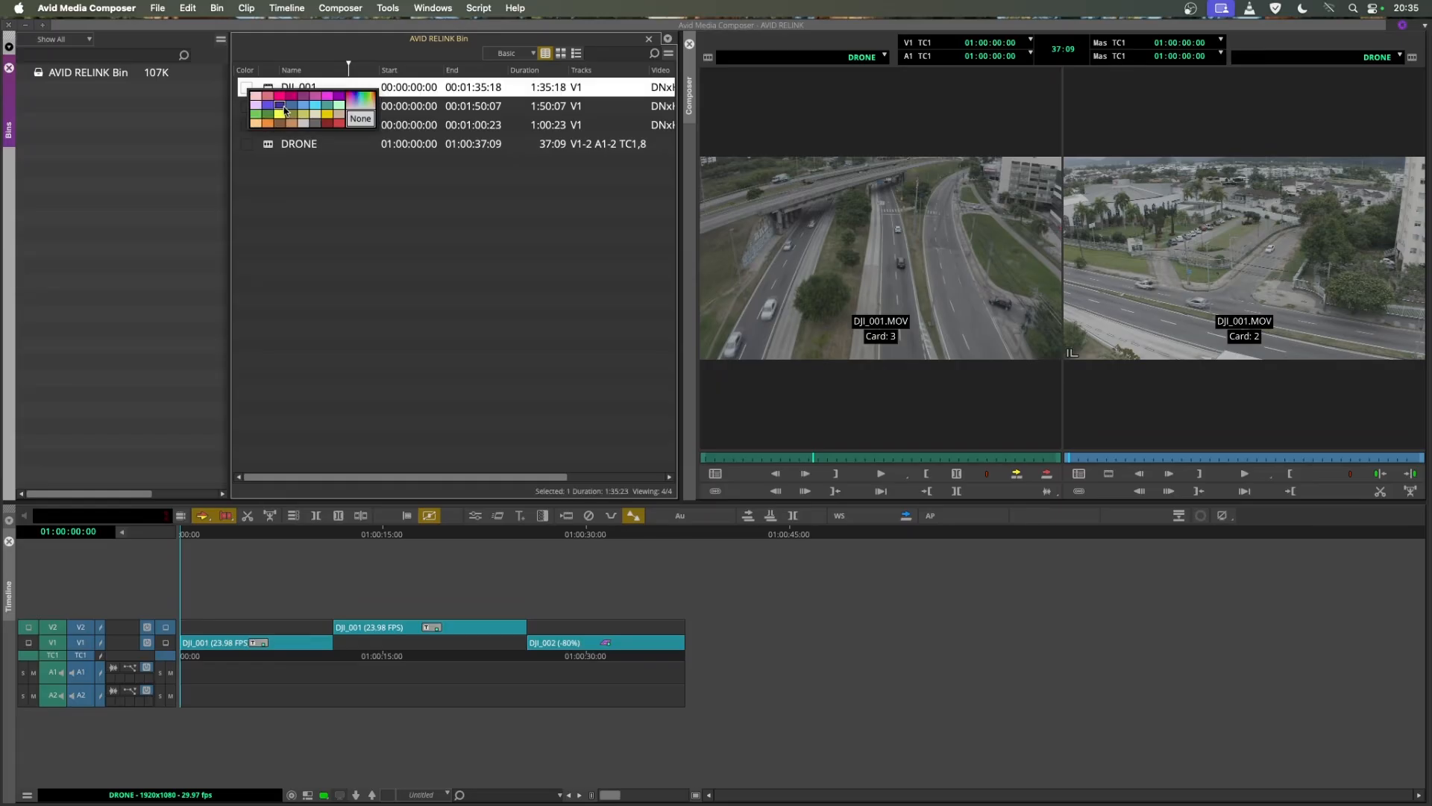
left_click(279, 103)
left_click(254, 108)
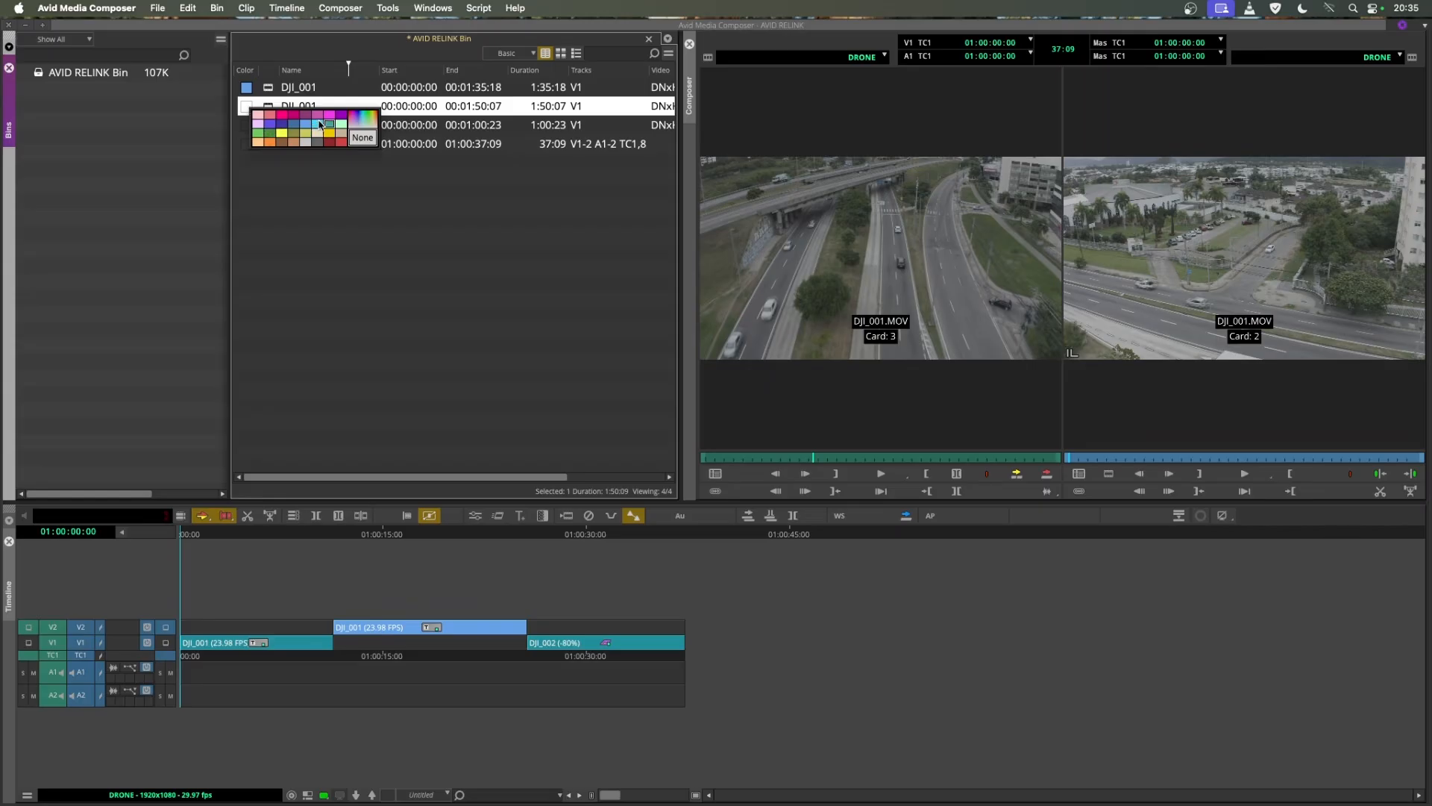
left_click(312, 114)
left_click(386, 315)
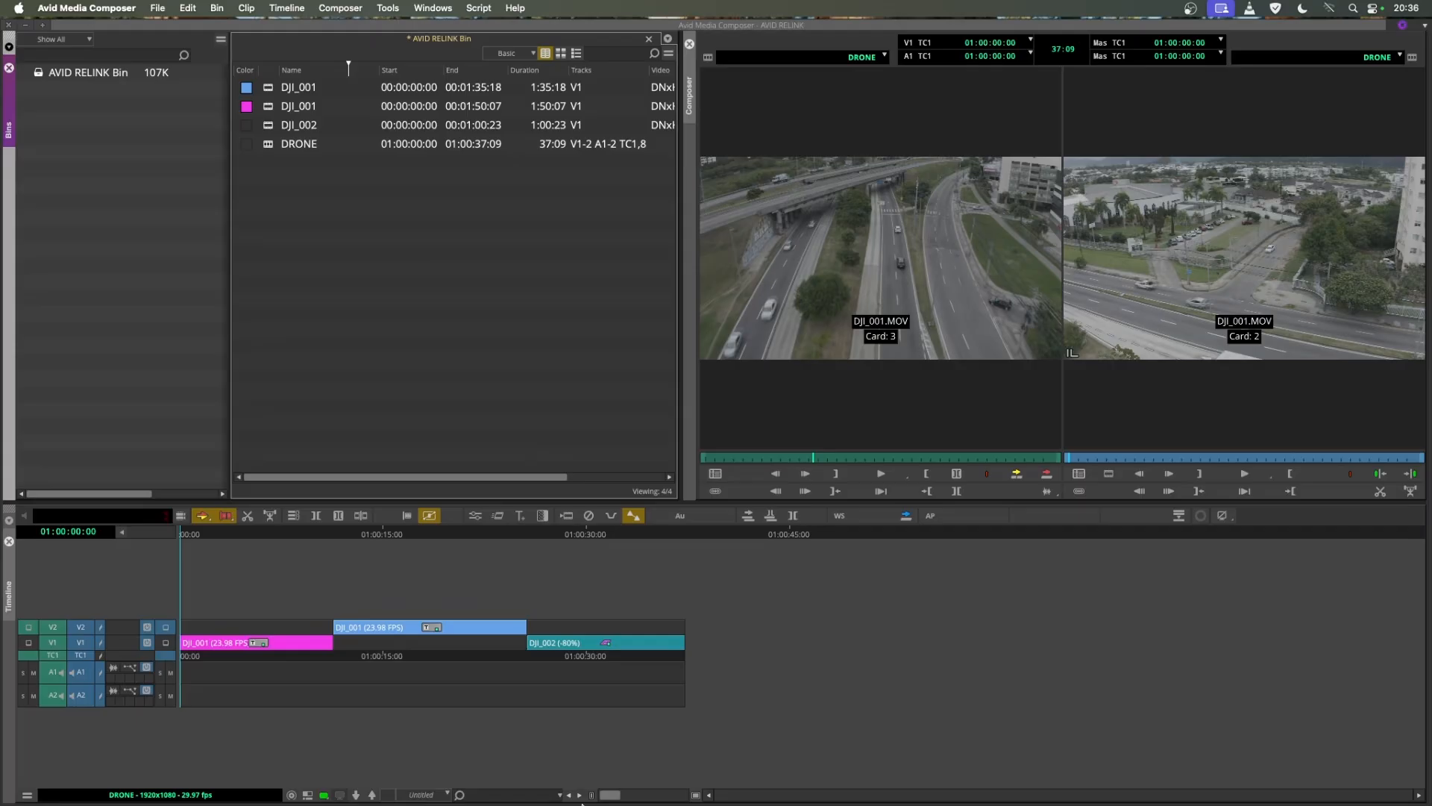
- Create a new bin named LINK in the project
left_click(528, 789)
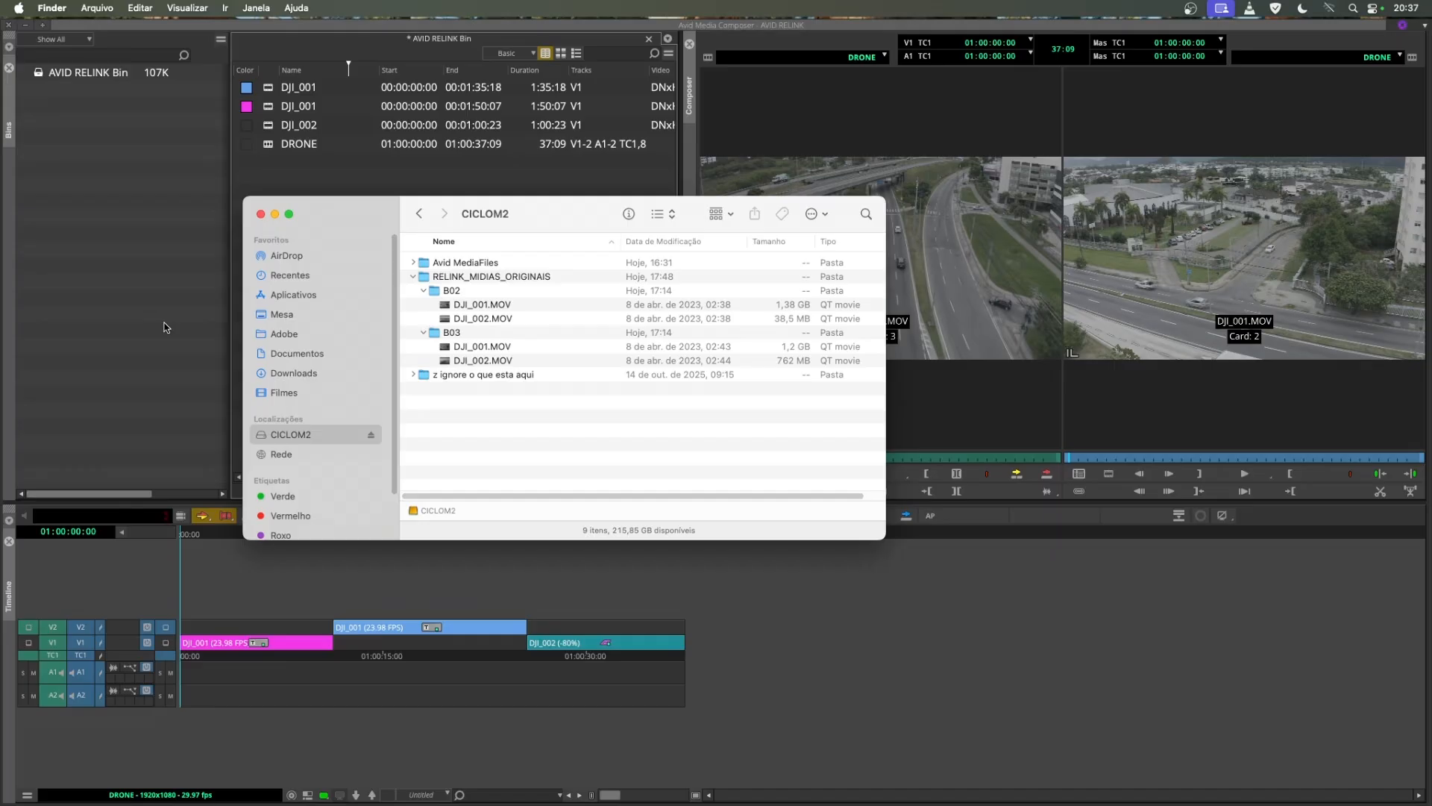
left_click(302, 183)
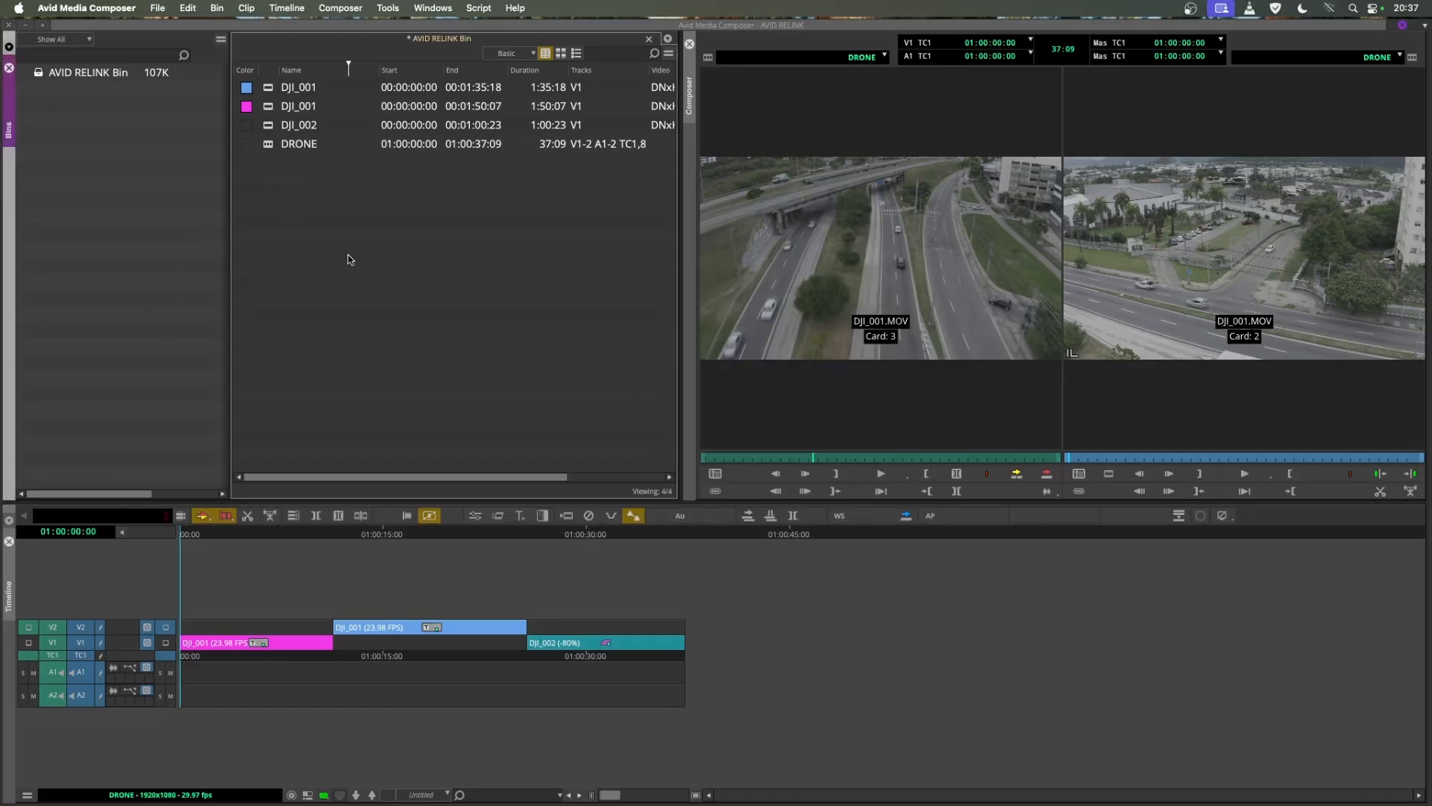
right_click(191, 183)
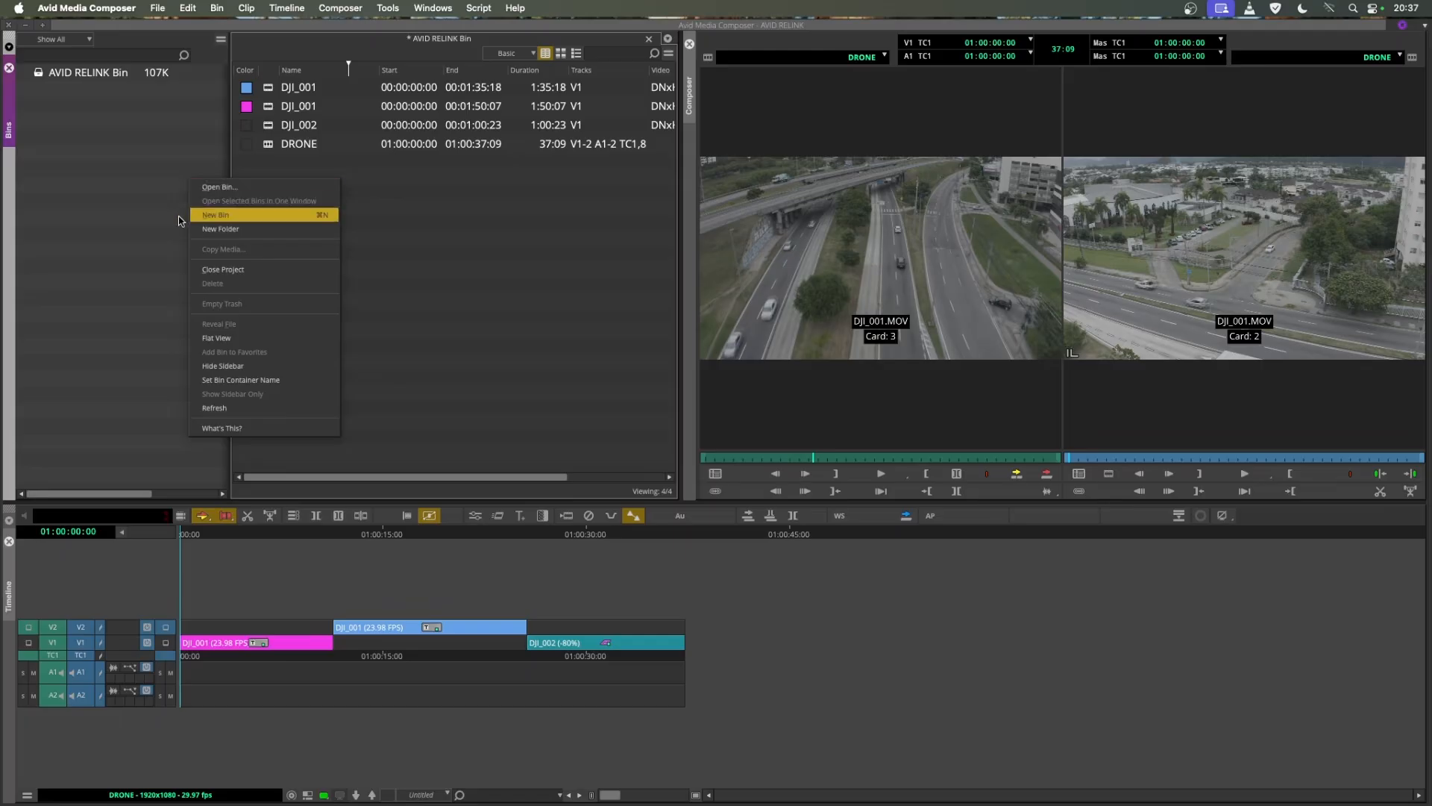
left_click(213, 214)
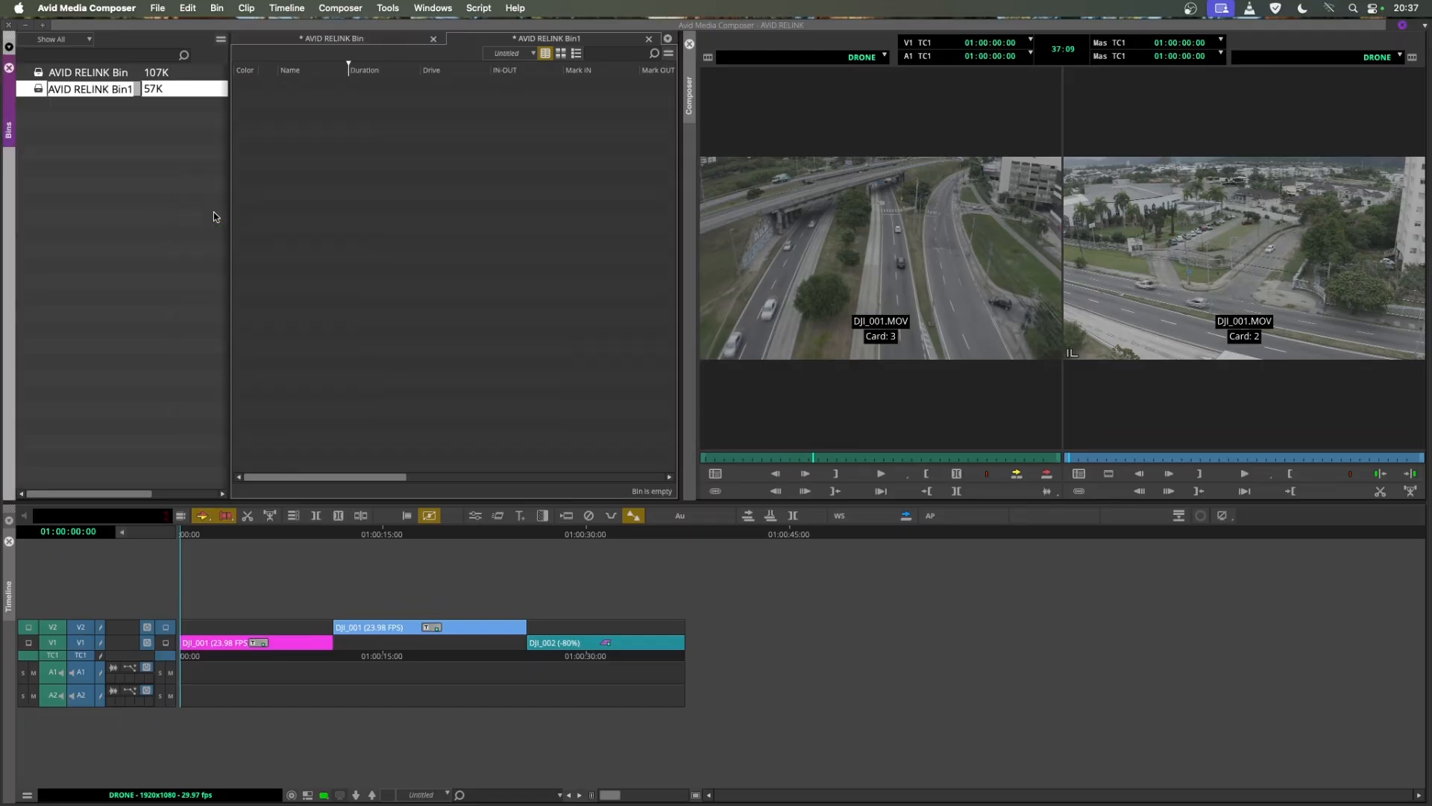
type("LINK")
key("Return")
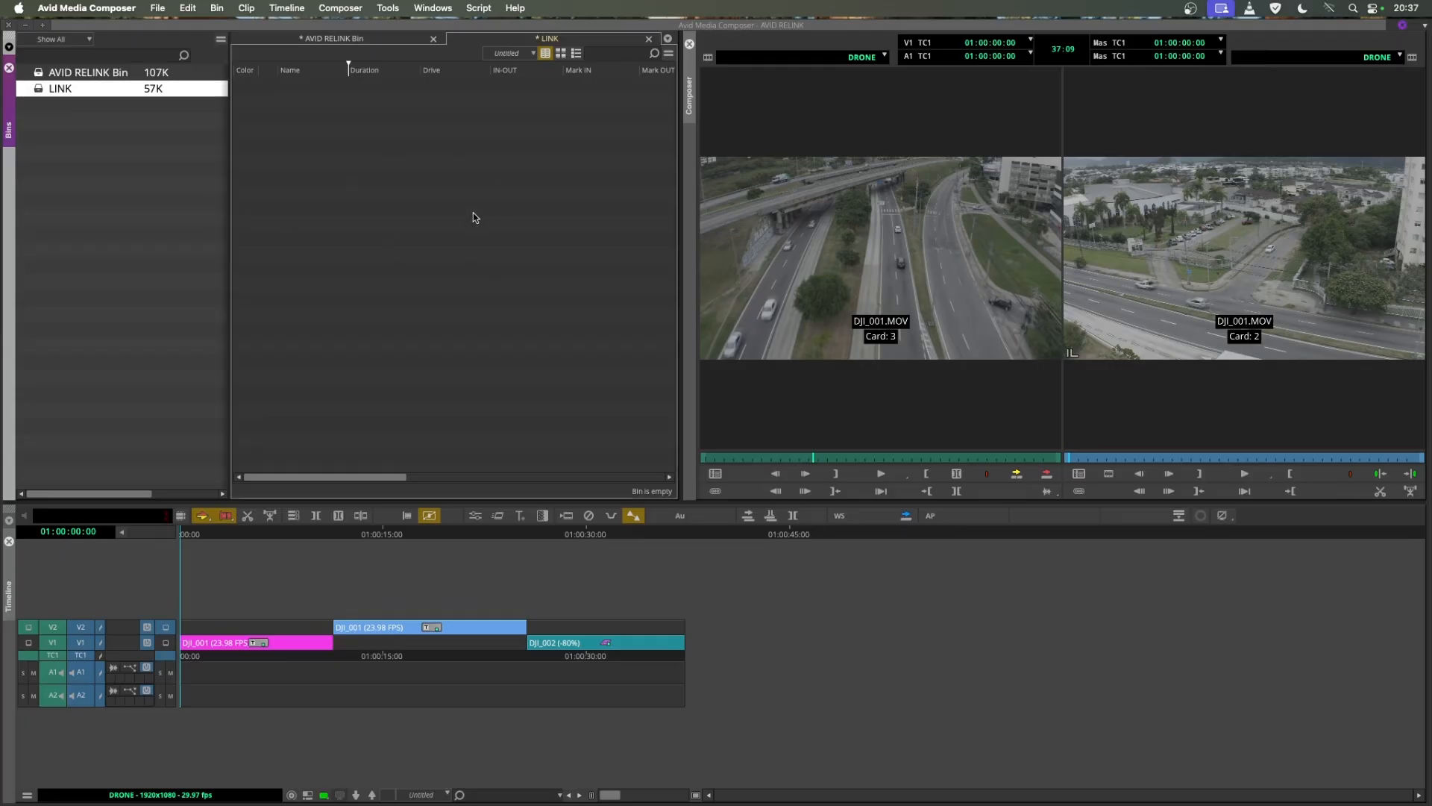
- Open the Source Browser and browse to the RELINK_MIDIAS_ORIGINAIS folder on the CICLOM2 drive
left_click(390, 9)
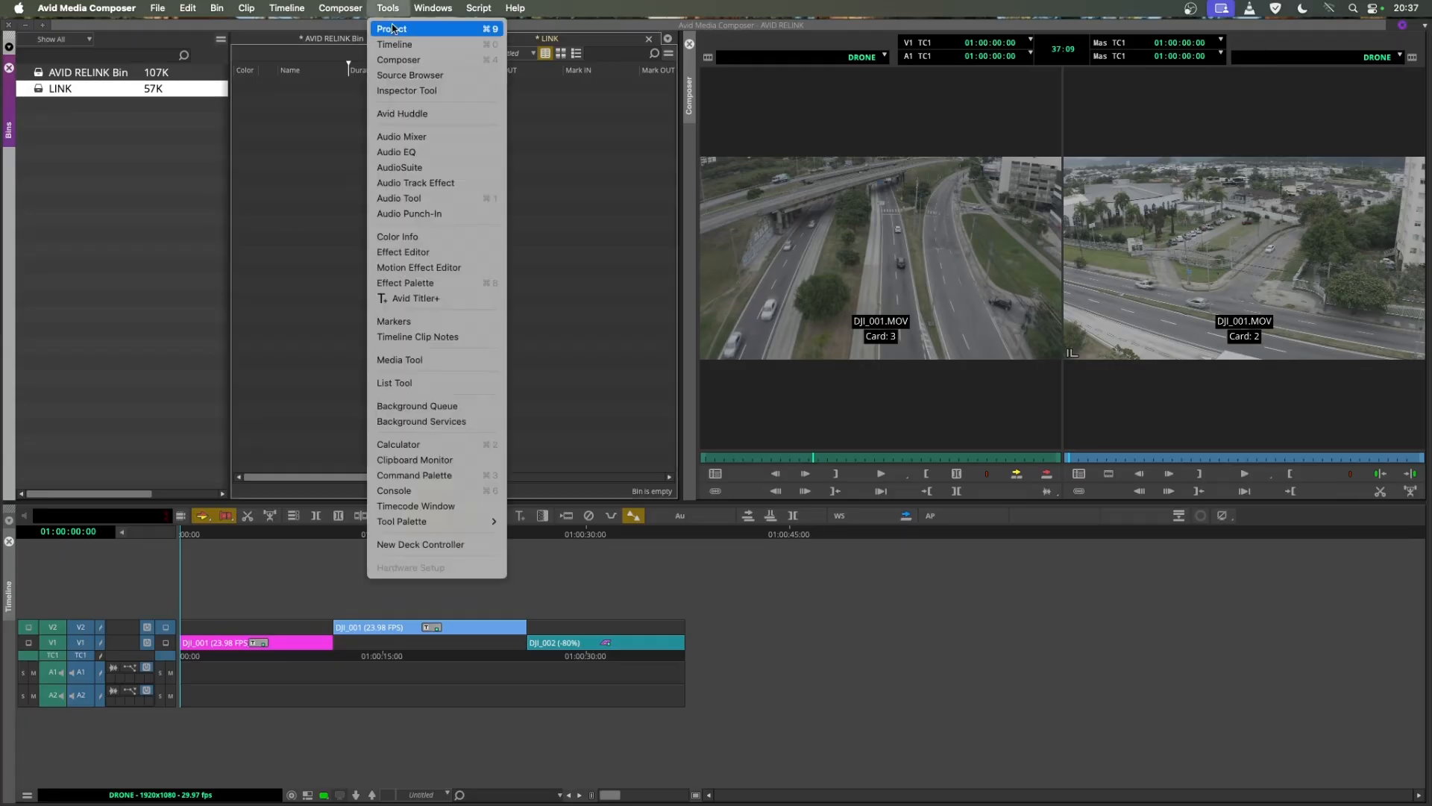
left_click(401, 78)
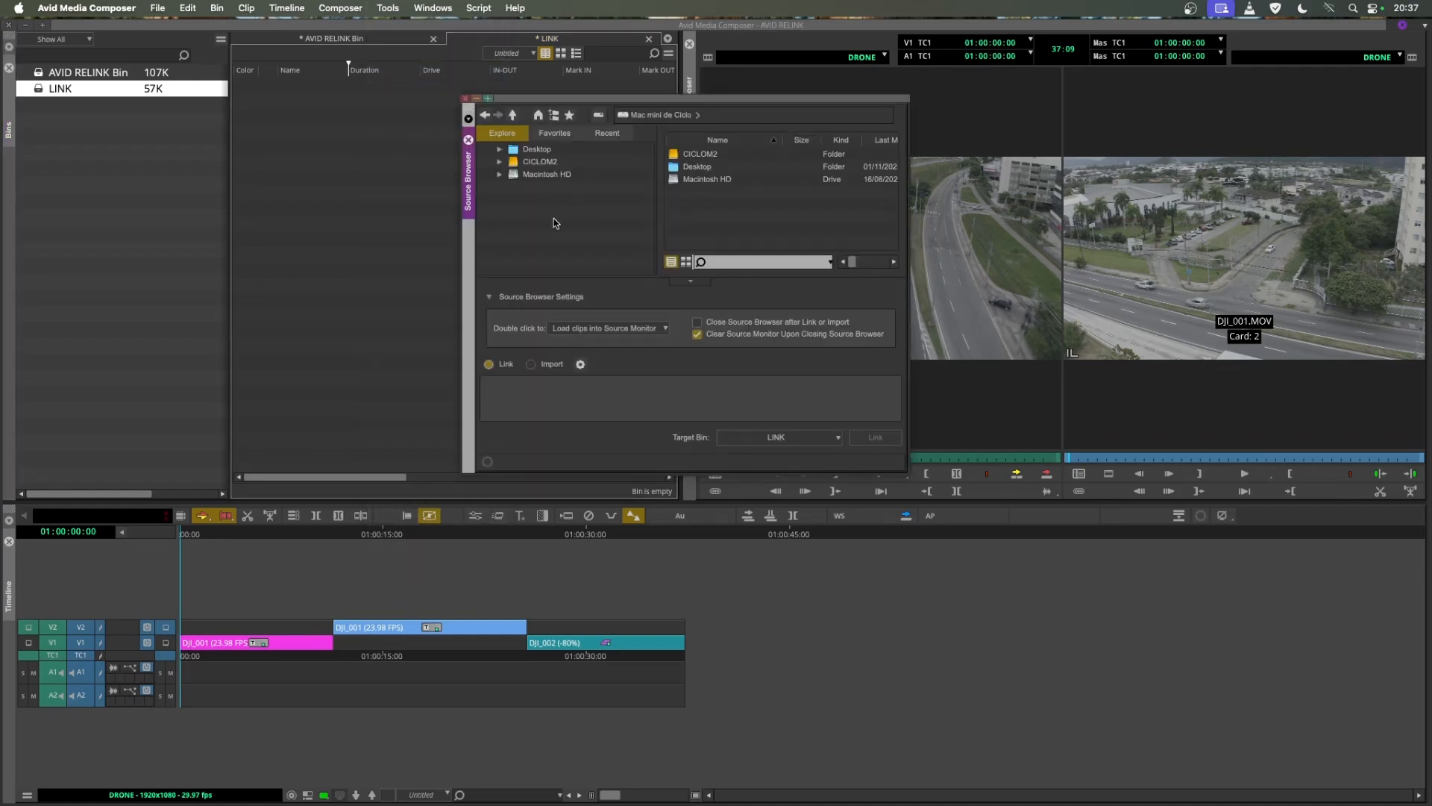
left_click(520, 166)
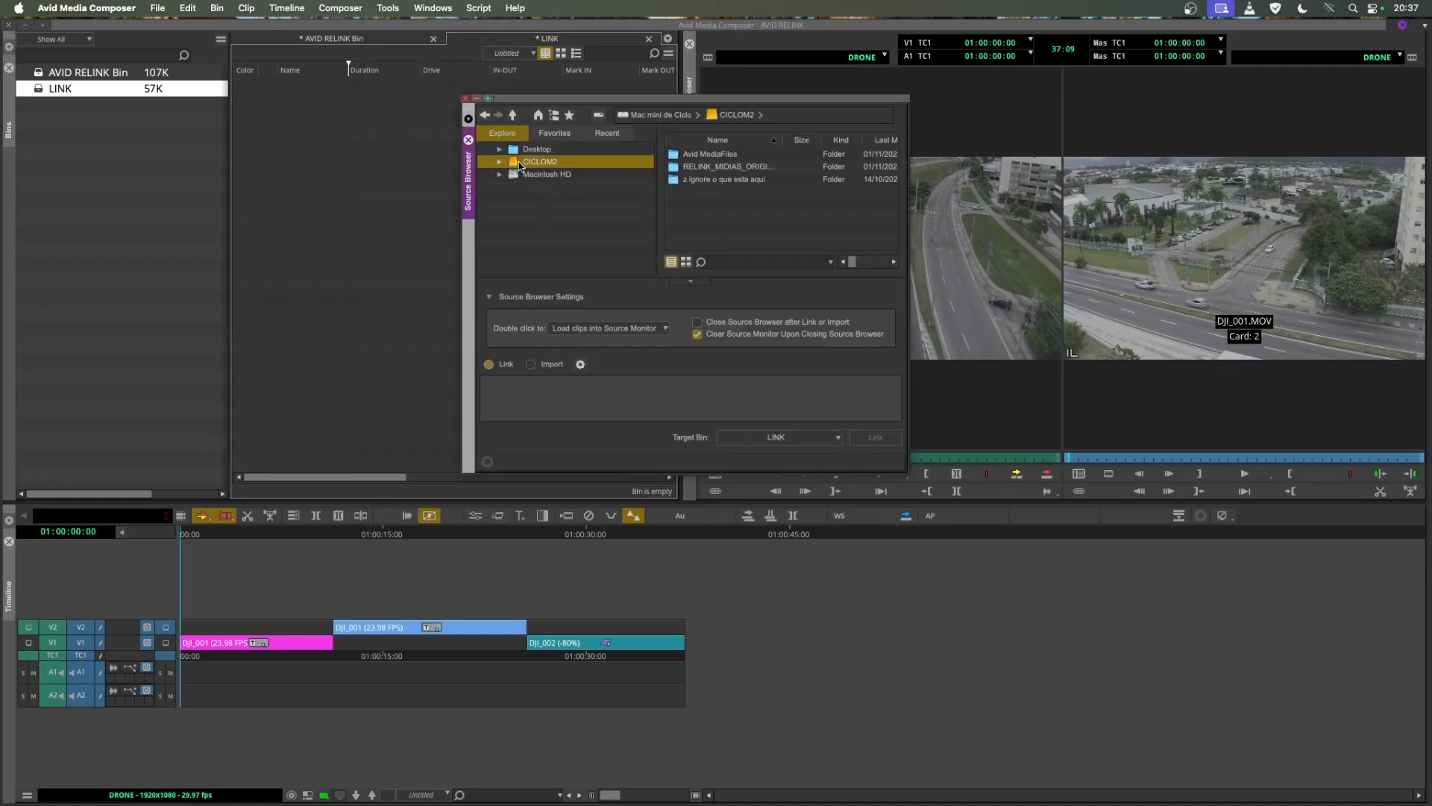
double_click(673, 168)
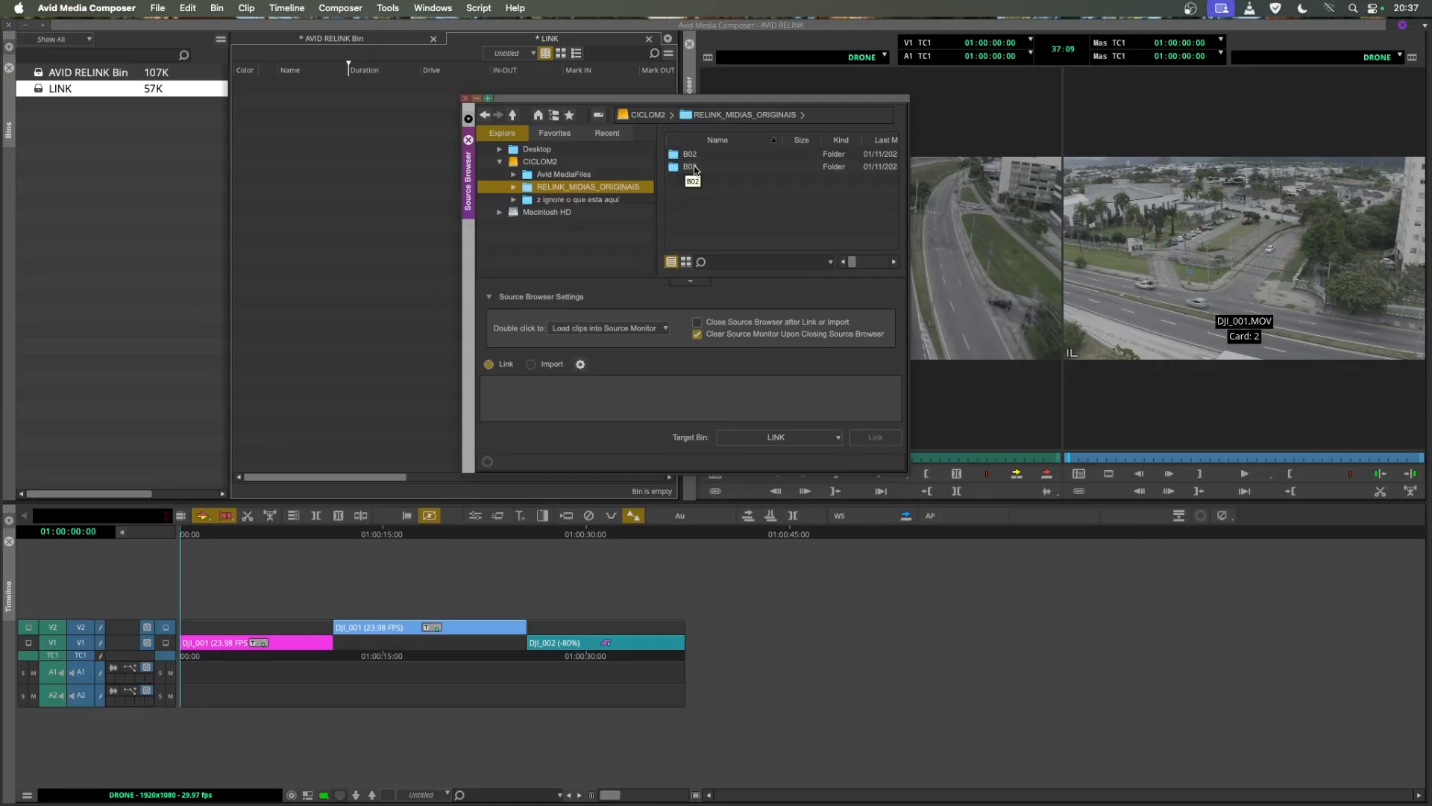
- Check the camera files in the B02 and B03 folders, and search the Source Browser for "mov"
left_click(832, 264)
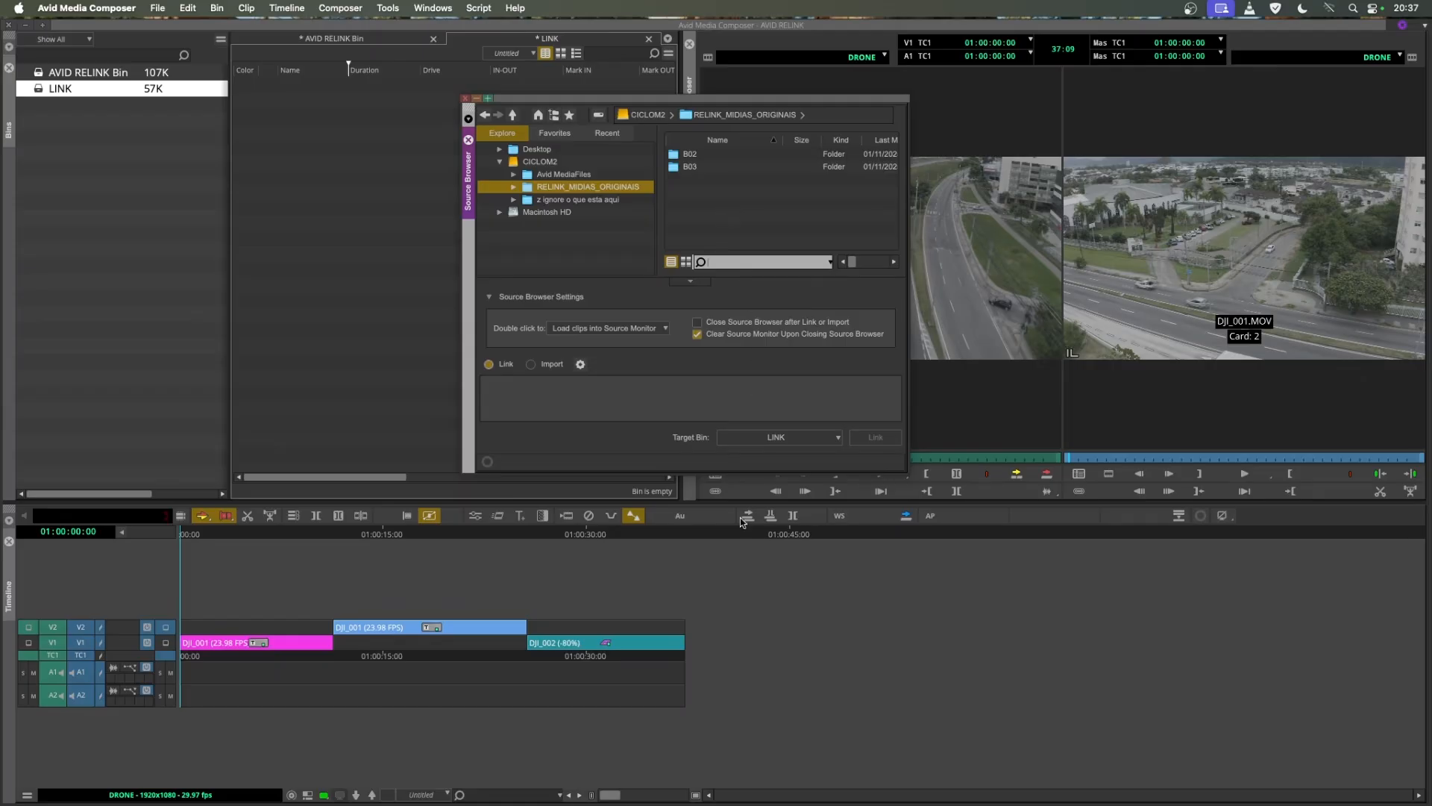
left_click(526, 785)
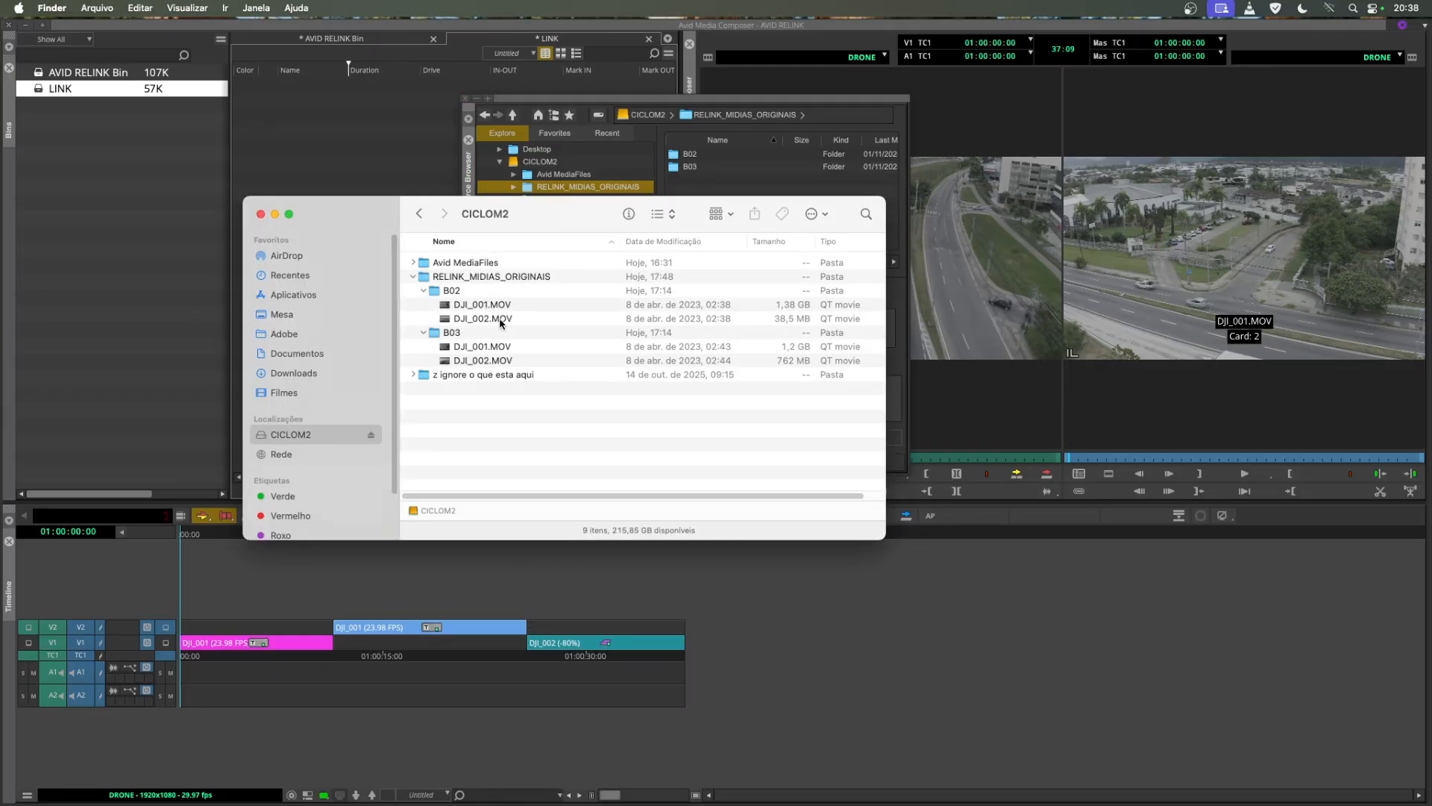
left_click(741, 191)
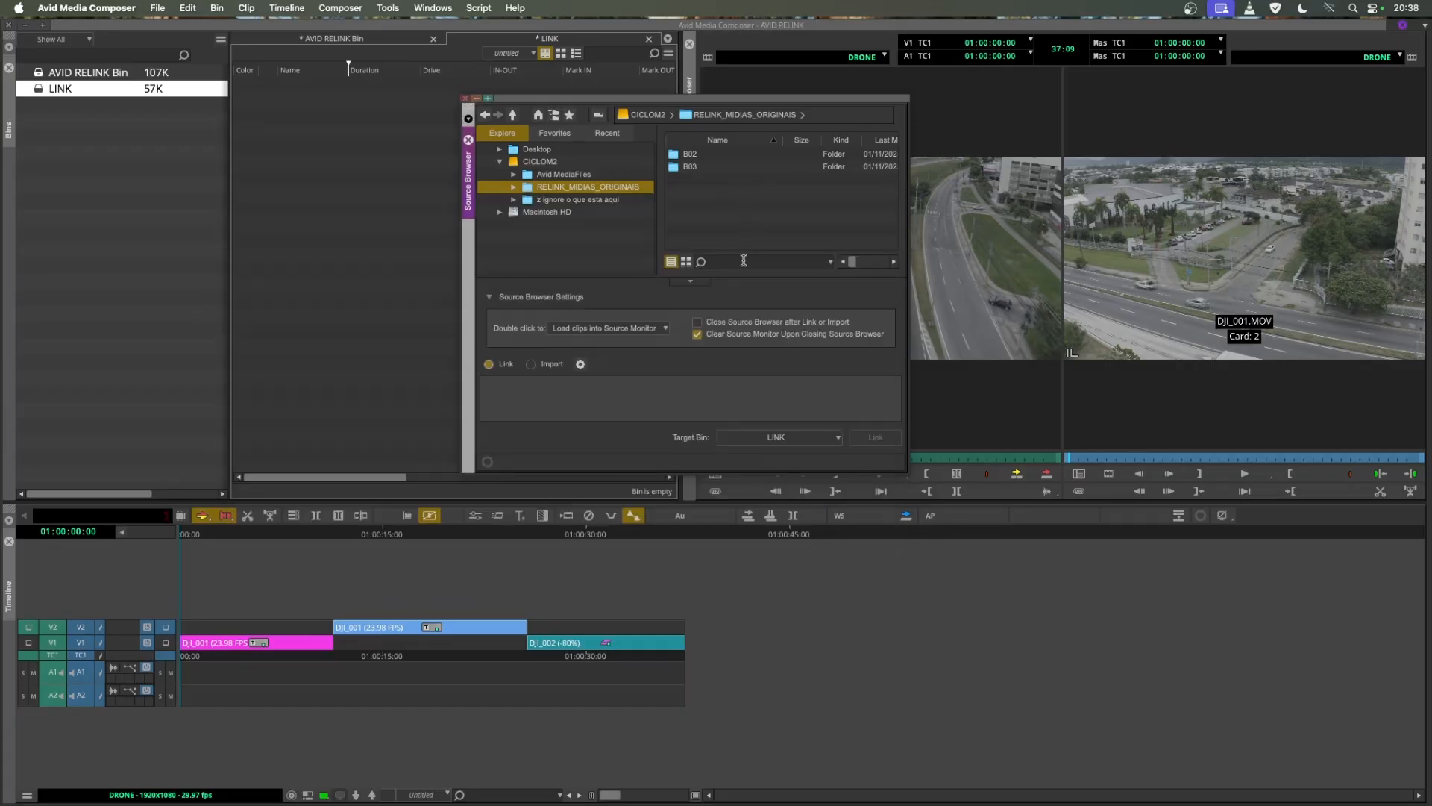
left_click(743, 259)
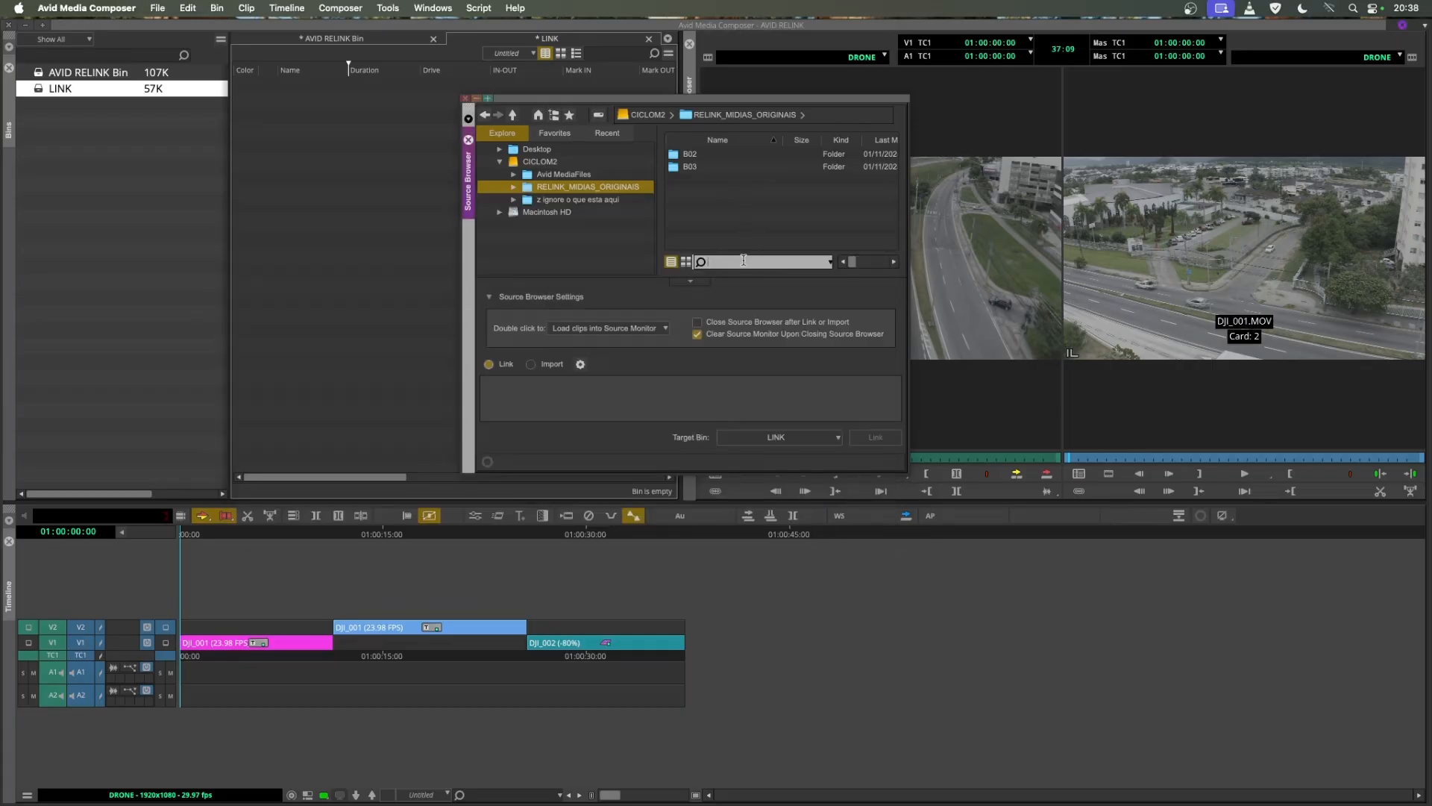
type("mov")
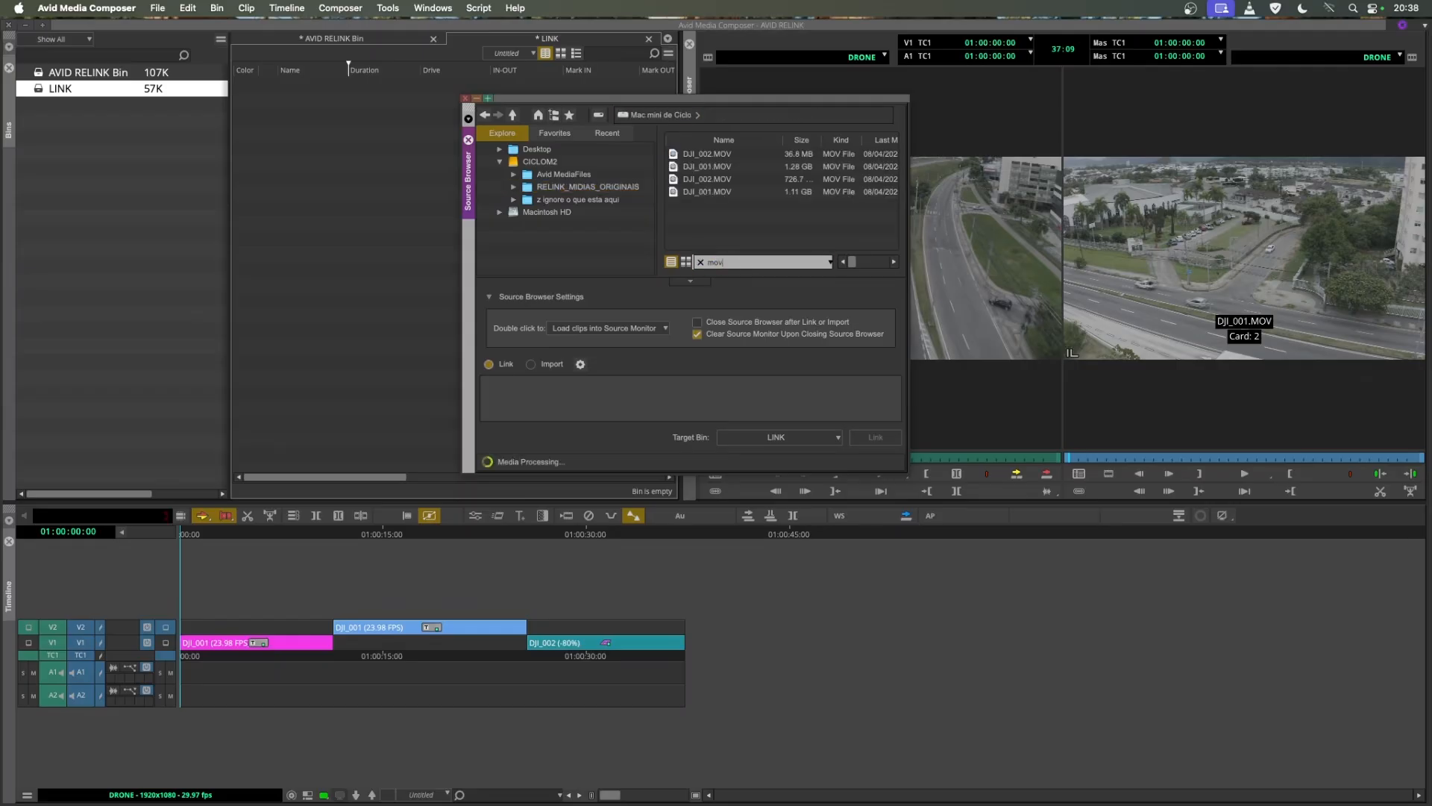
left_click(742, 241)
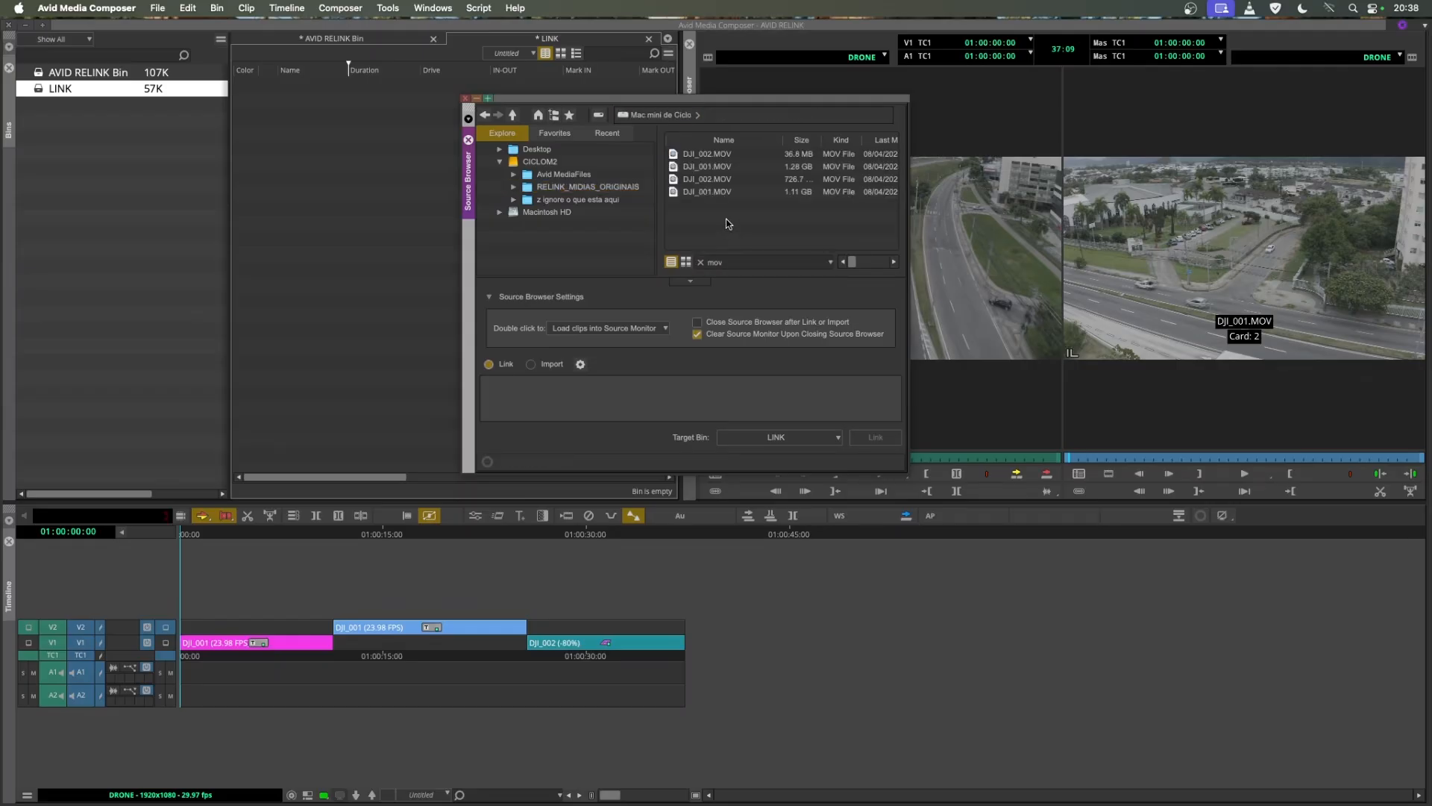
- Link all the found DJI MOV files into the LINK bin and close the Source Browser
left_click_drag(729, 222, 674, 153)
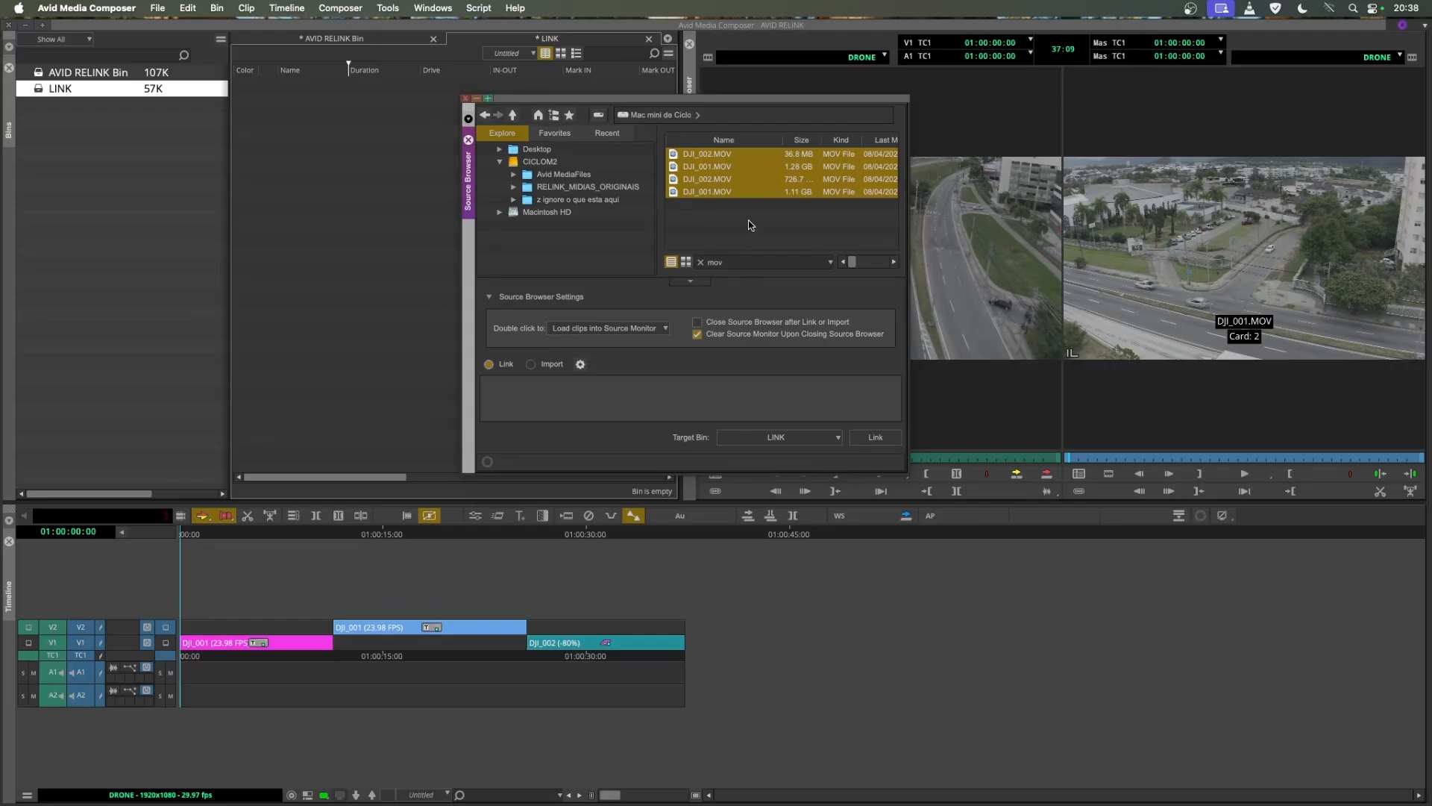
left_click(891, 442)
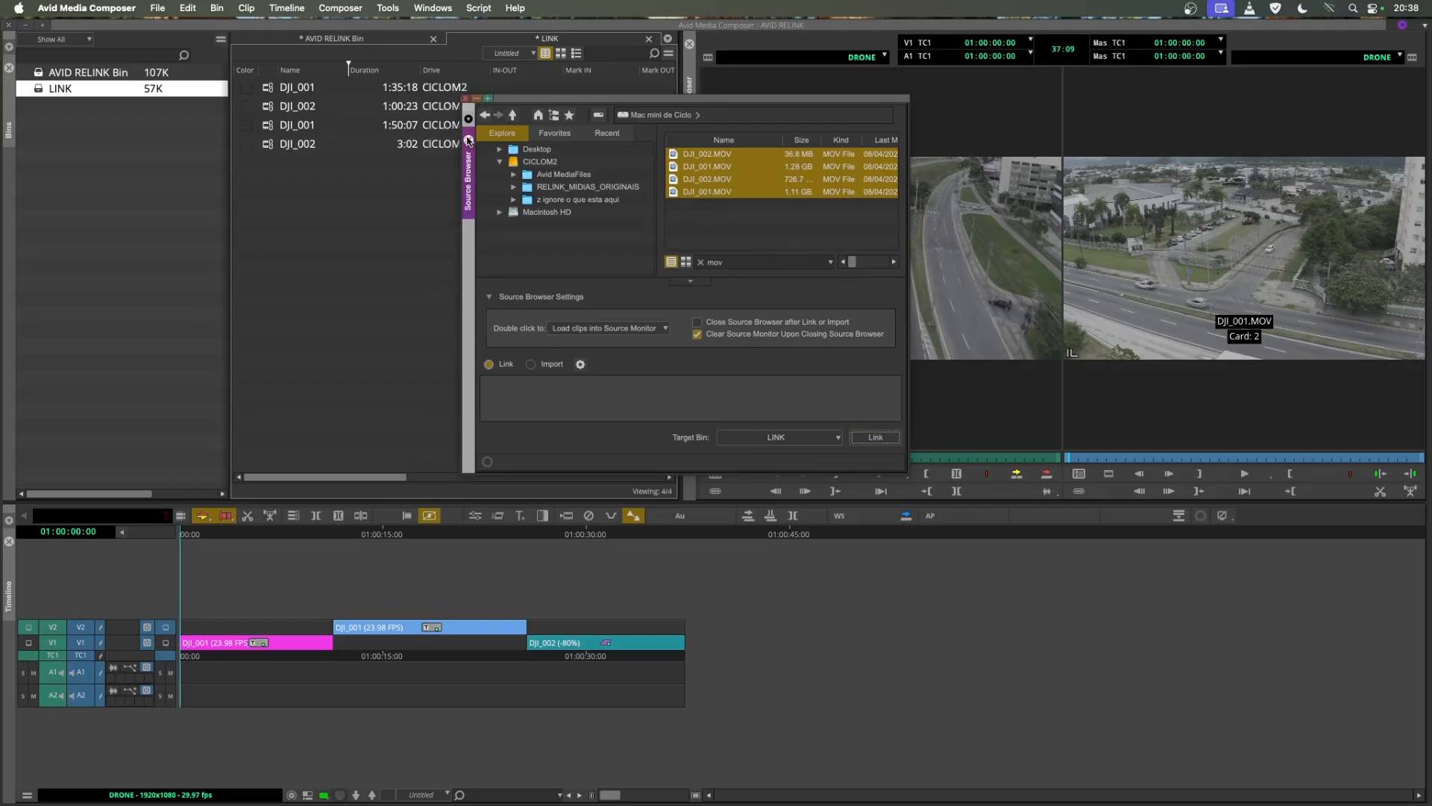
left_click(469, 140)
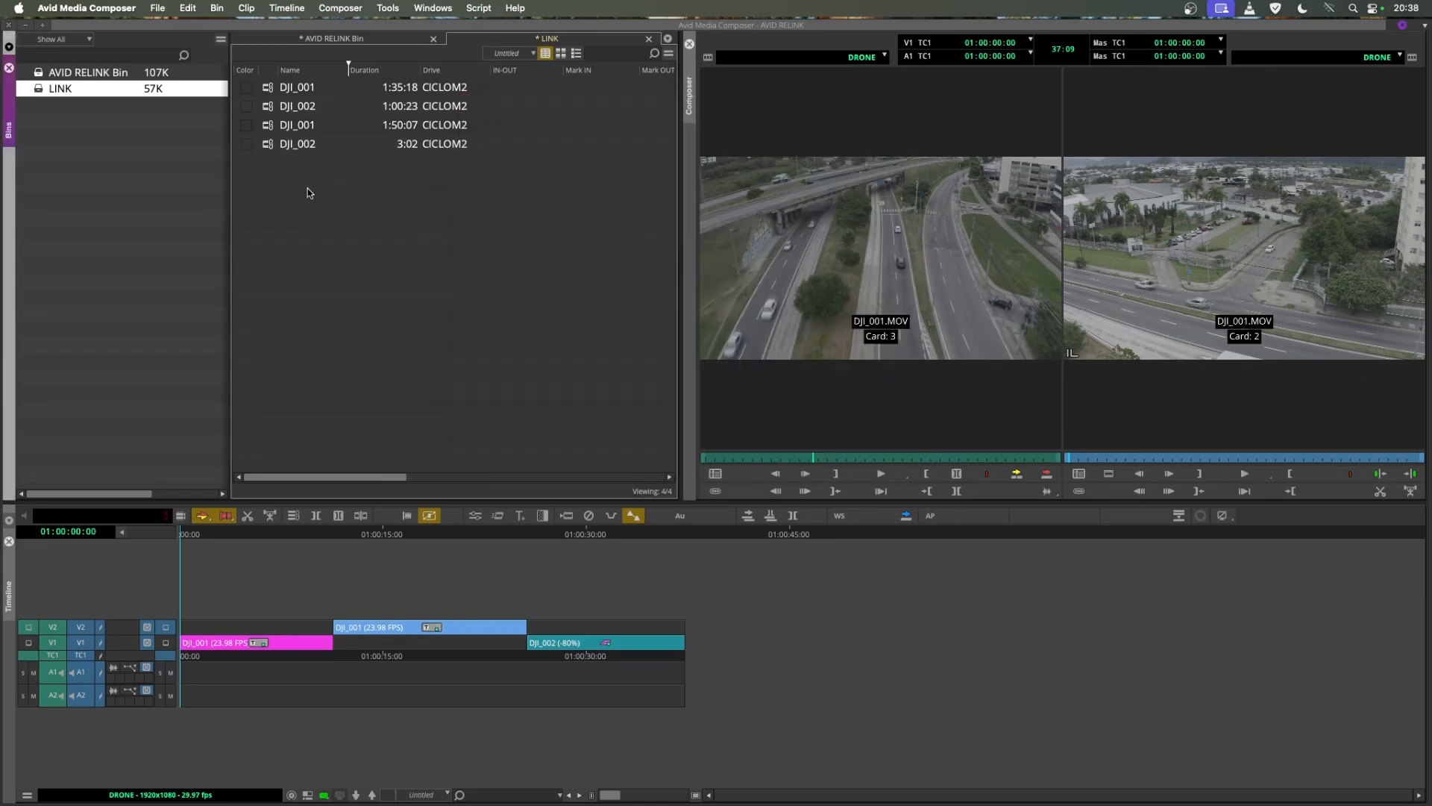
- Color the two B02 clips yellow and the two B03 clips orange in the LINK bin
mouse_move(270, 127)
left_mouse_down()
mouse_move(270, 146)
mouse_move(270, 89)
mouse_move(274, 143)
left_mouse_up()
left_click(247, 144)
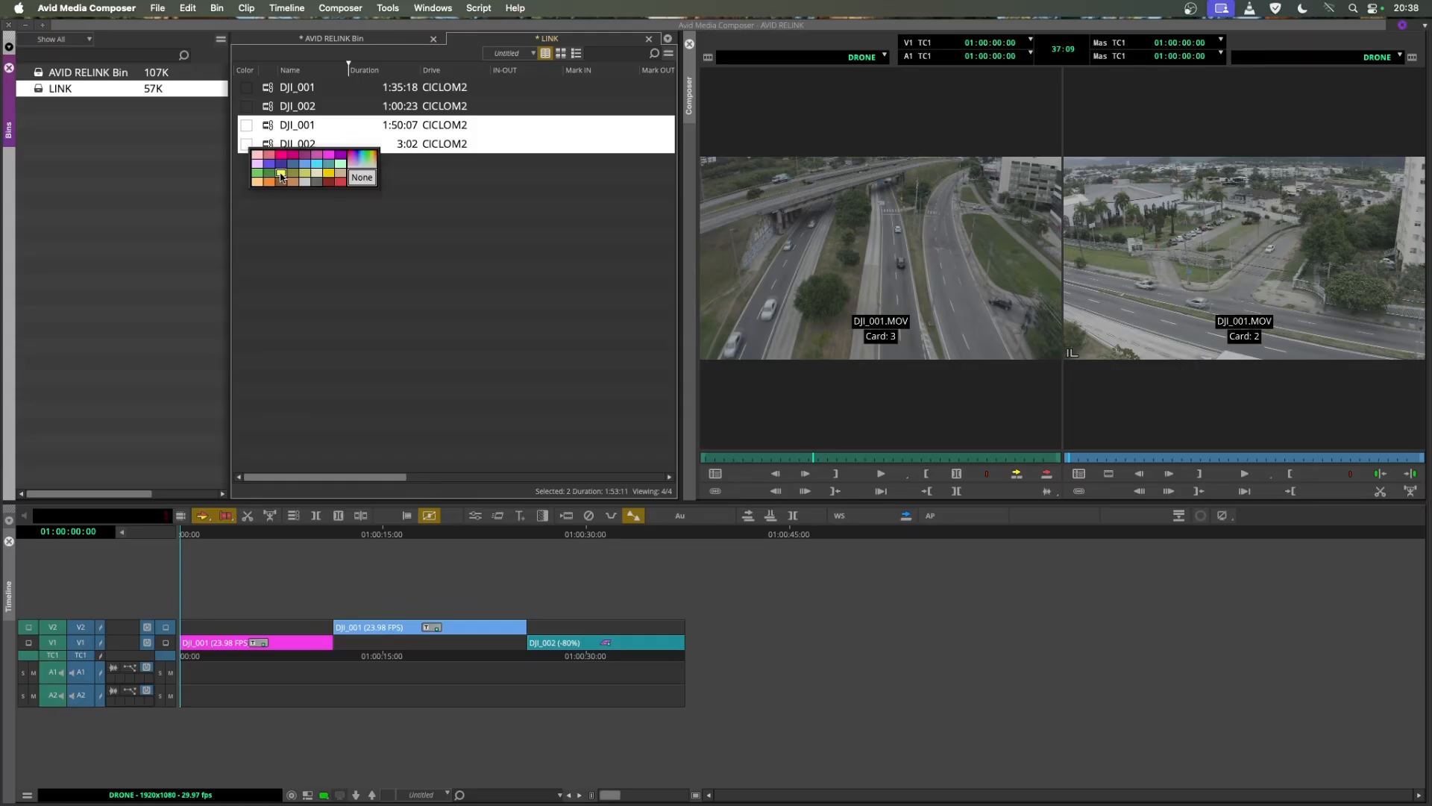
left_click(282, 176)
left_click_drag(270, 109, 267, 91)
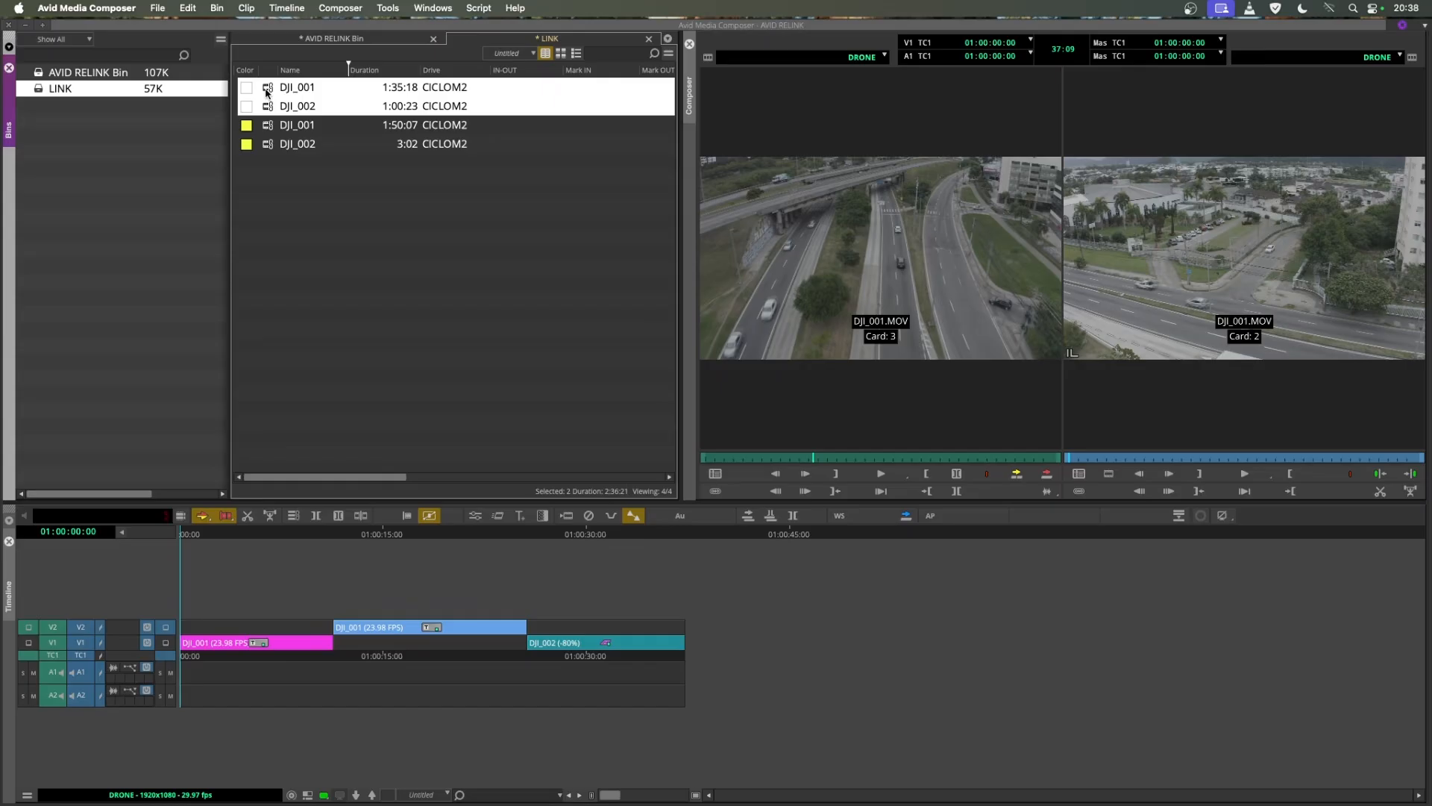
left_click(249, 93)
left_click(268, 128)
left_click(346, 235)
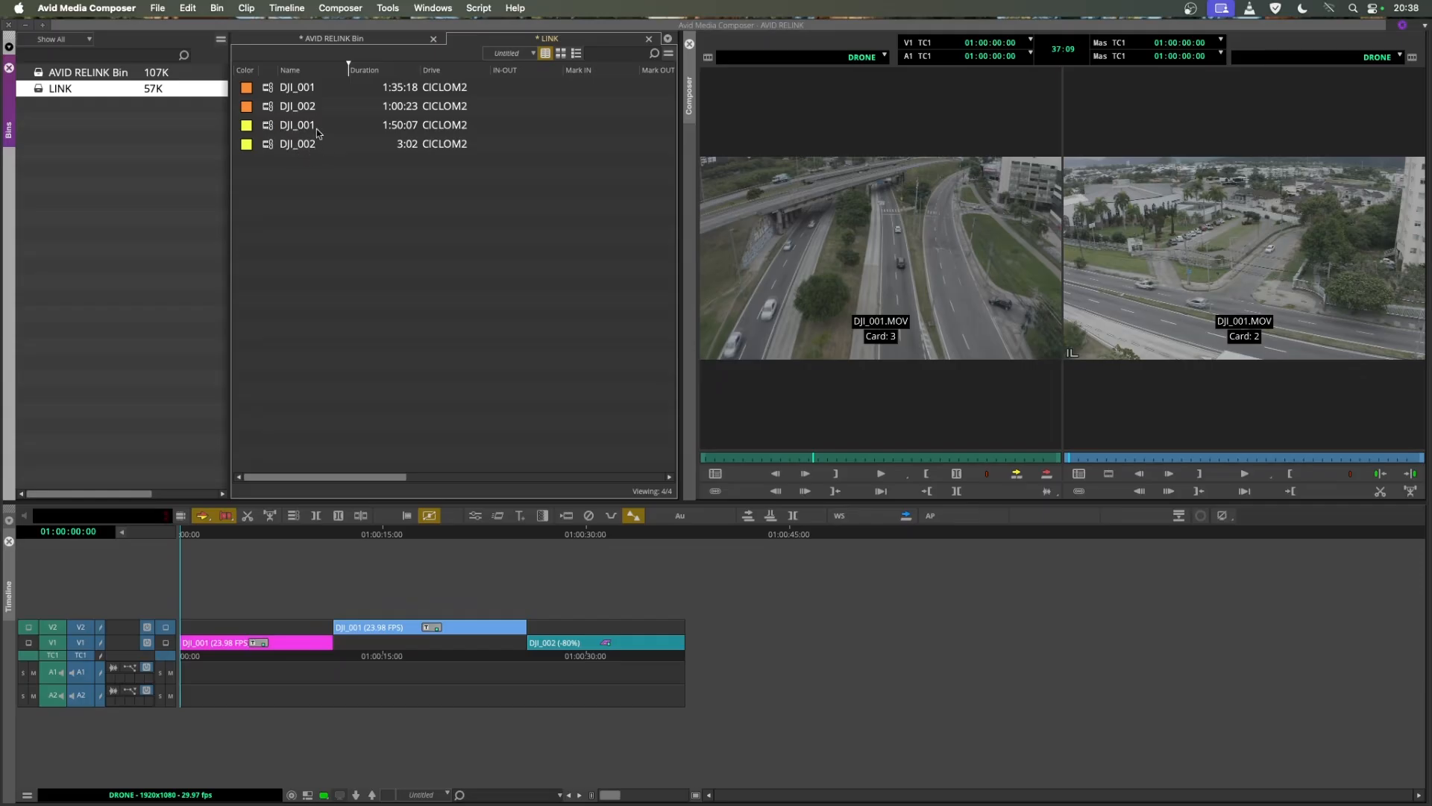
- Show the Source Path column in the LINK bin and check which card folder each clip comes from
right_click(387, 72)
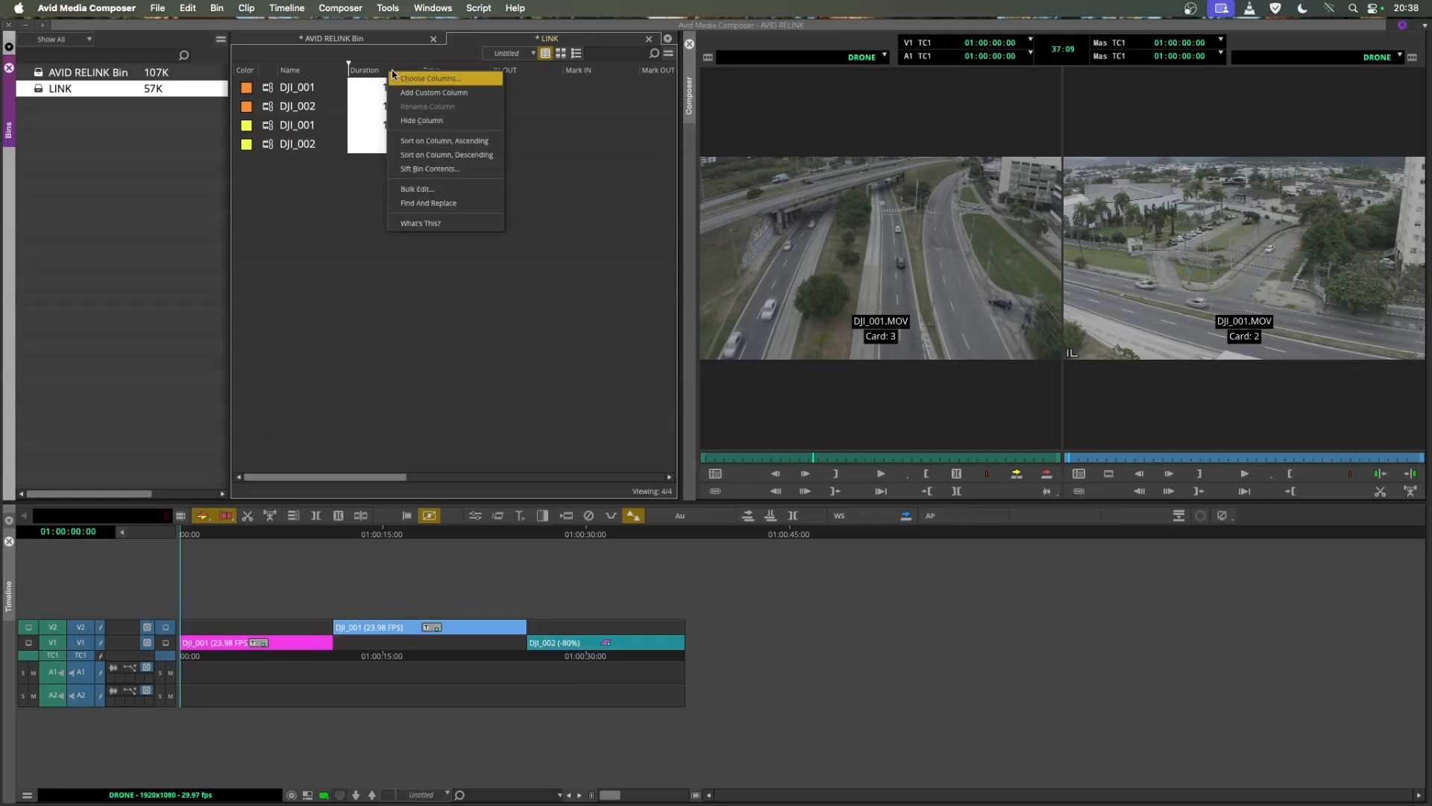
left_click(400, 78)
left_click_drag(806, 316, 813, 438)
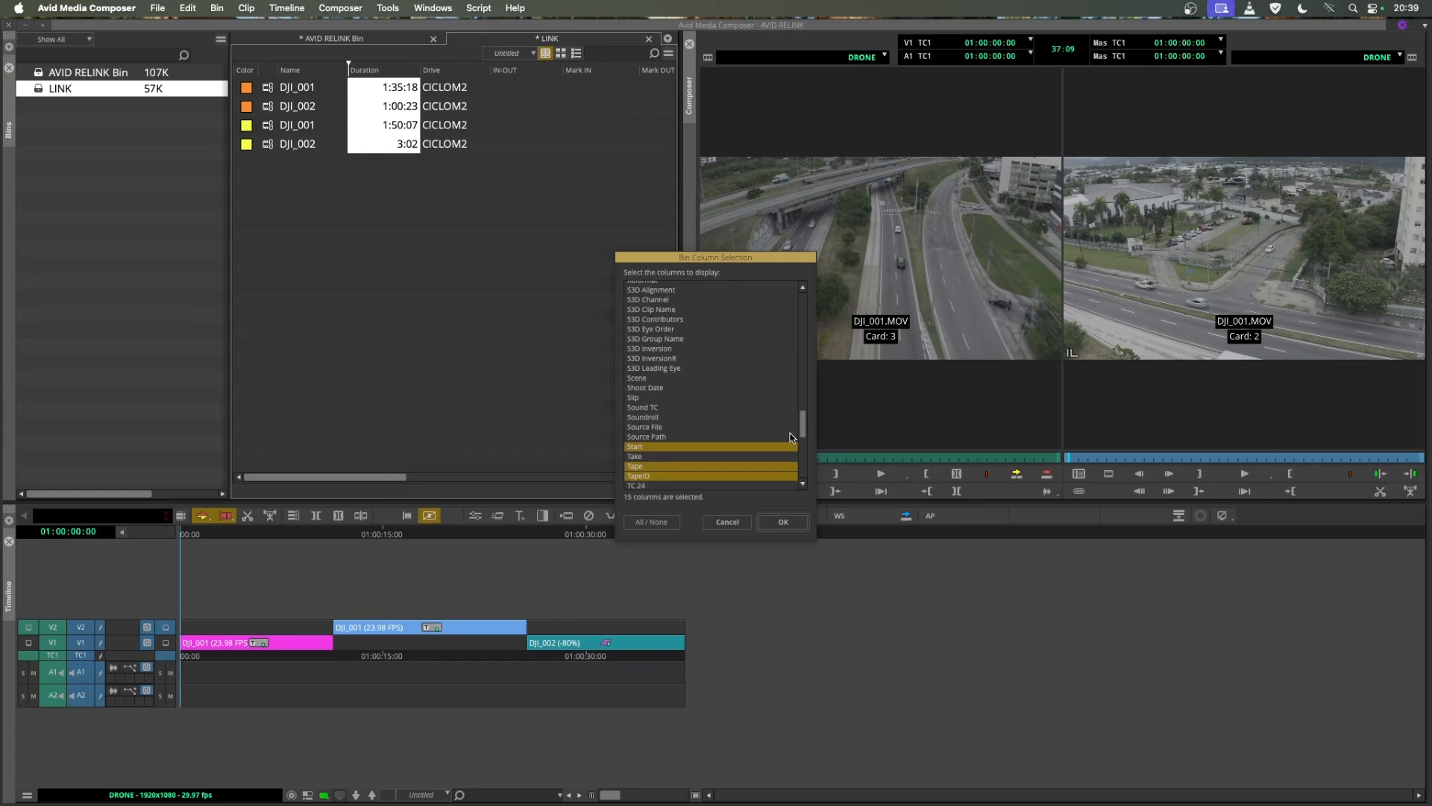
left_click(673, 437)
left_click(785, 522)
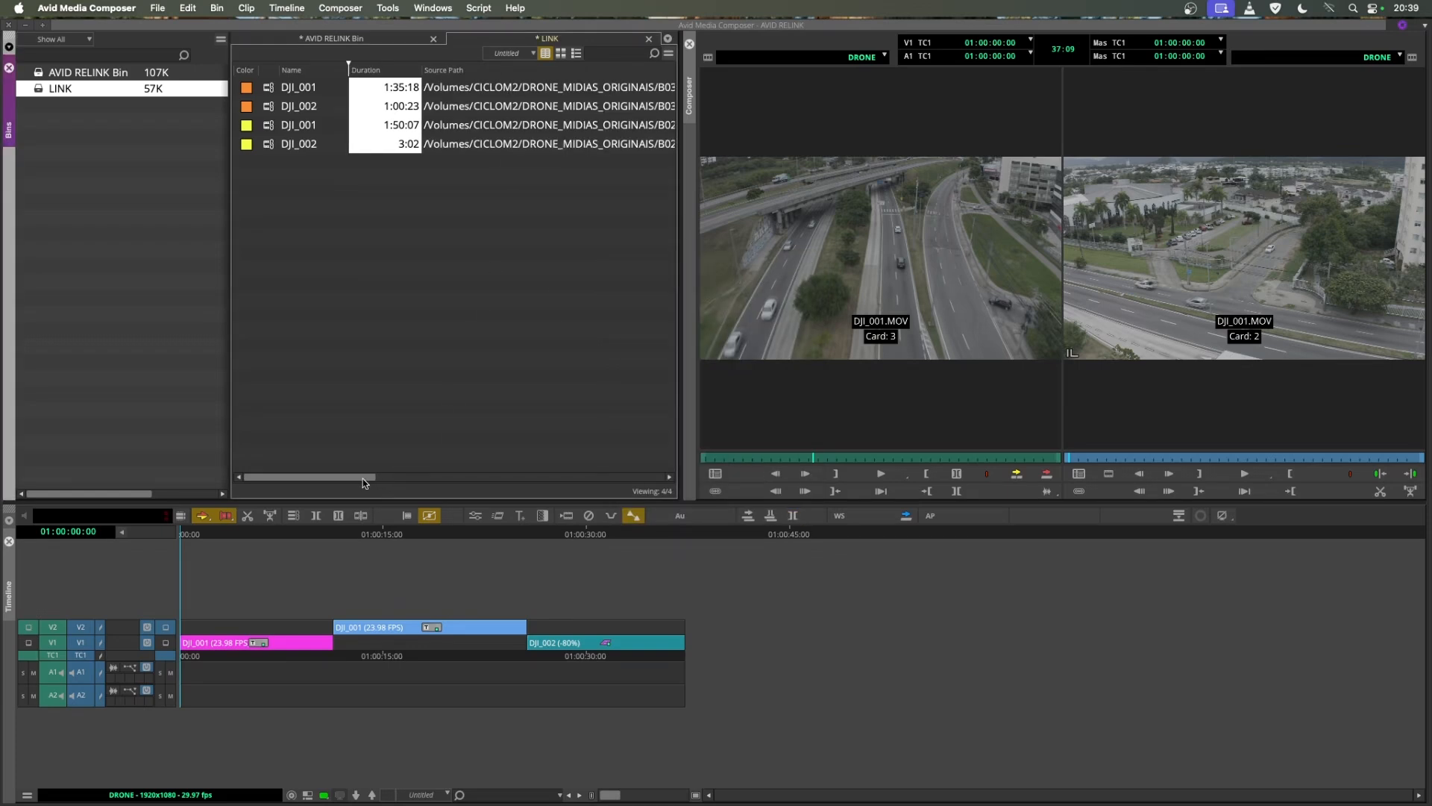
left_click_drag(363, 477, 405, 482)
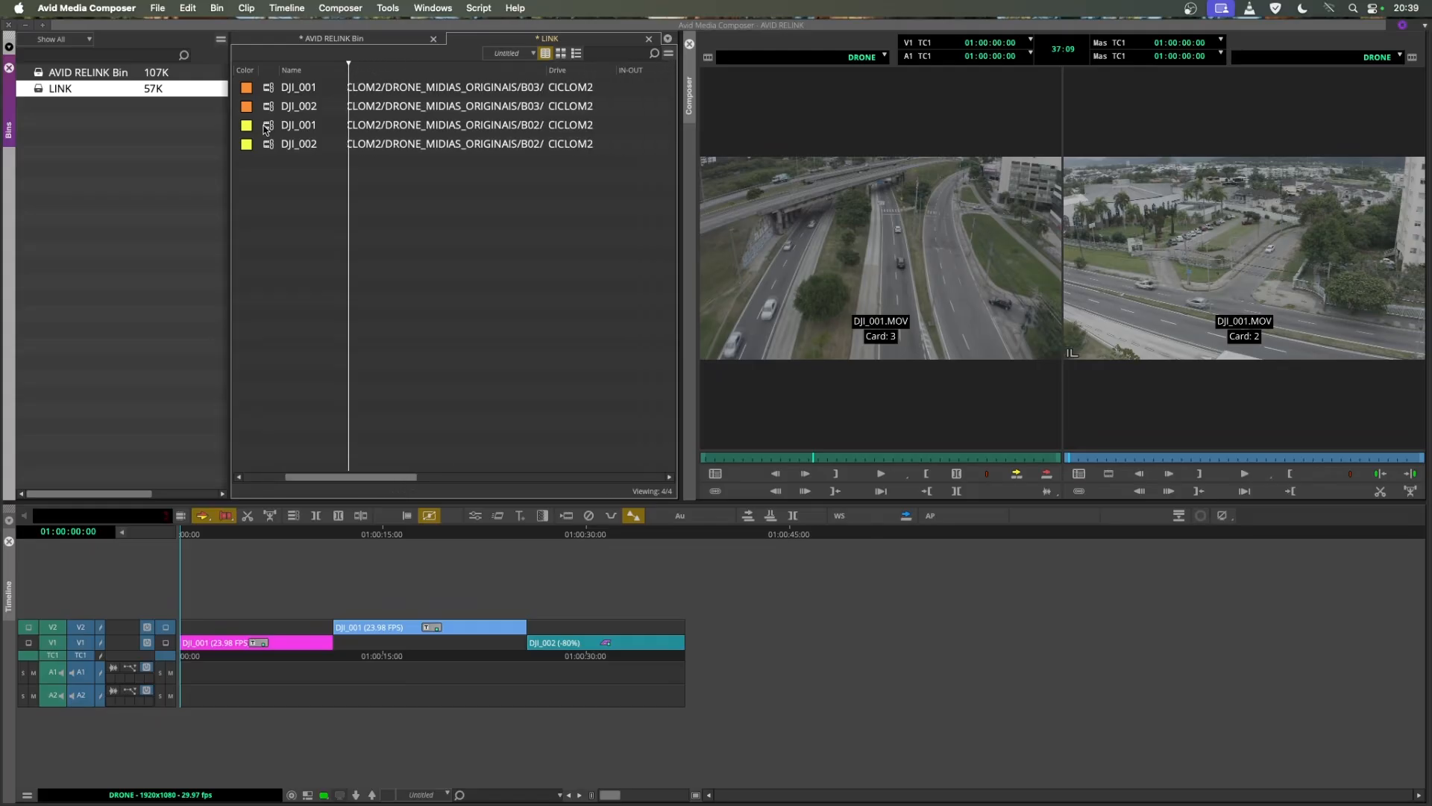
left_click_drag(267, 129, 273, 95)
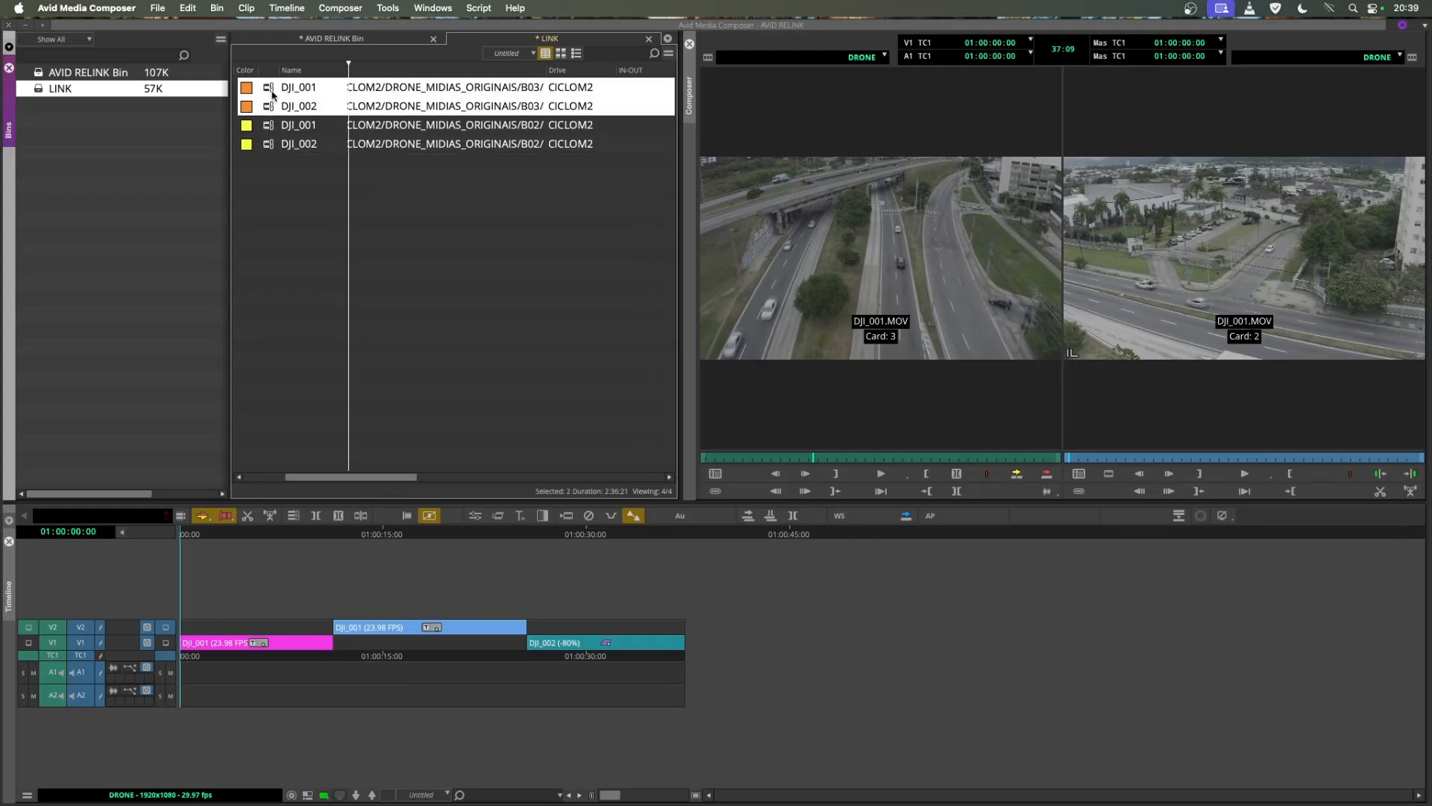
left_click(301, 188)
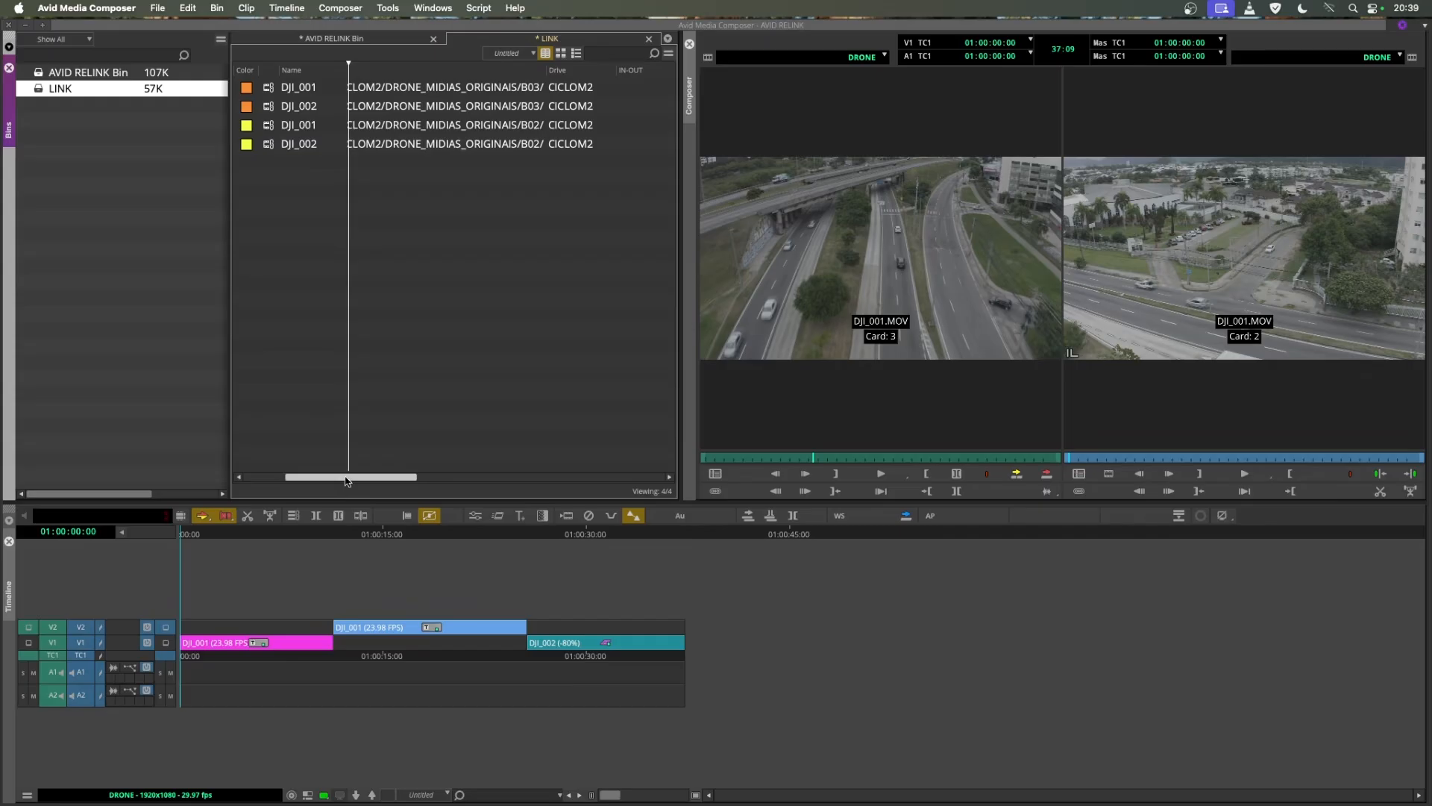
left_click_drag(347, 481, 306, 481)
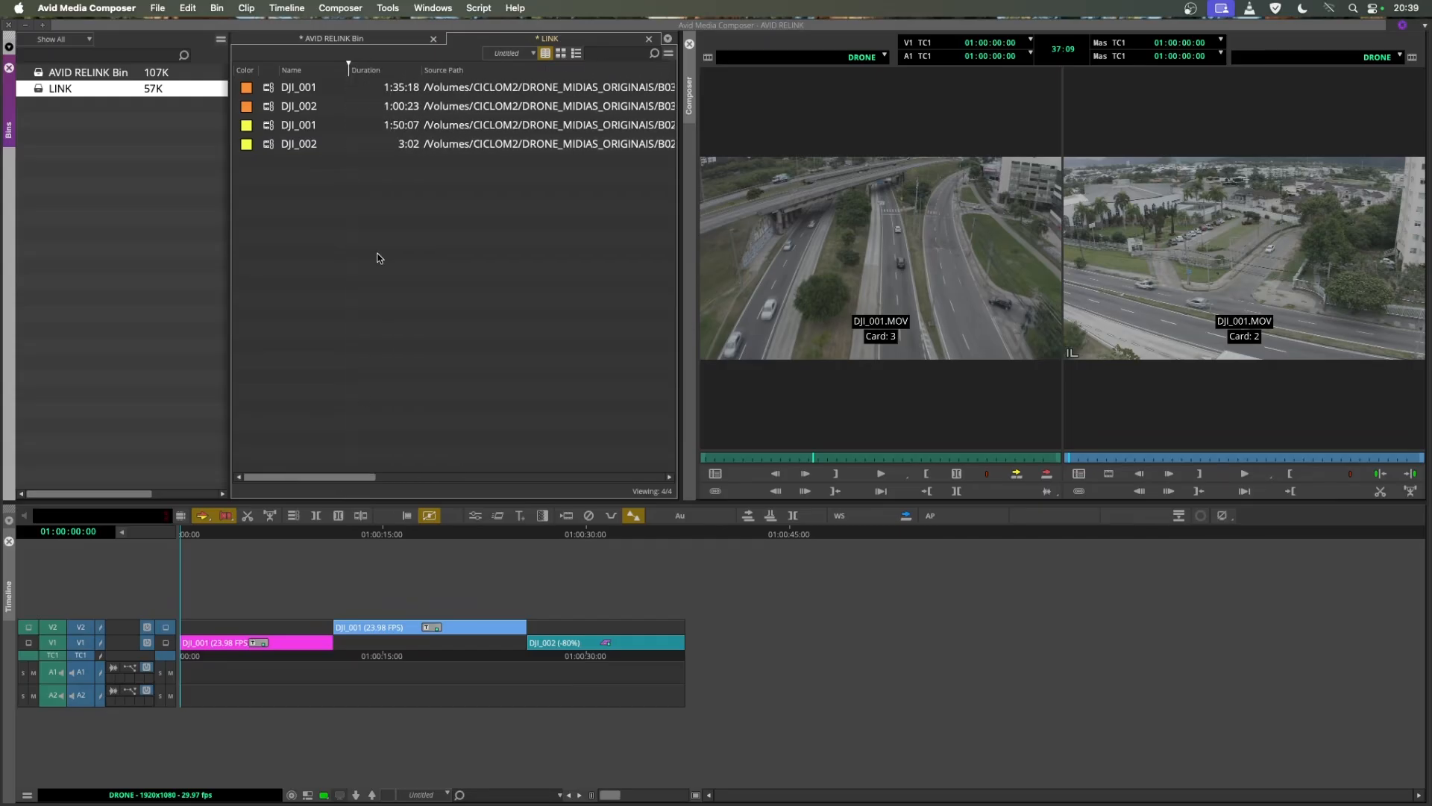
- Compare the DJI clips and DRONE sequence in AVID RELINK Bin with the linked original clips in the LINK bin
left_click(361, 45)
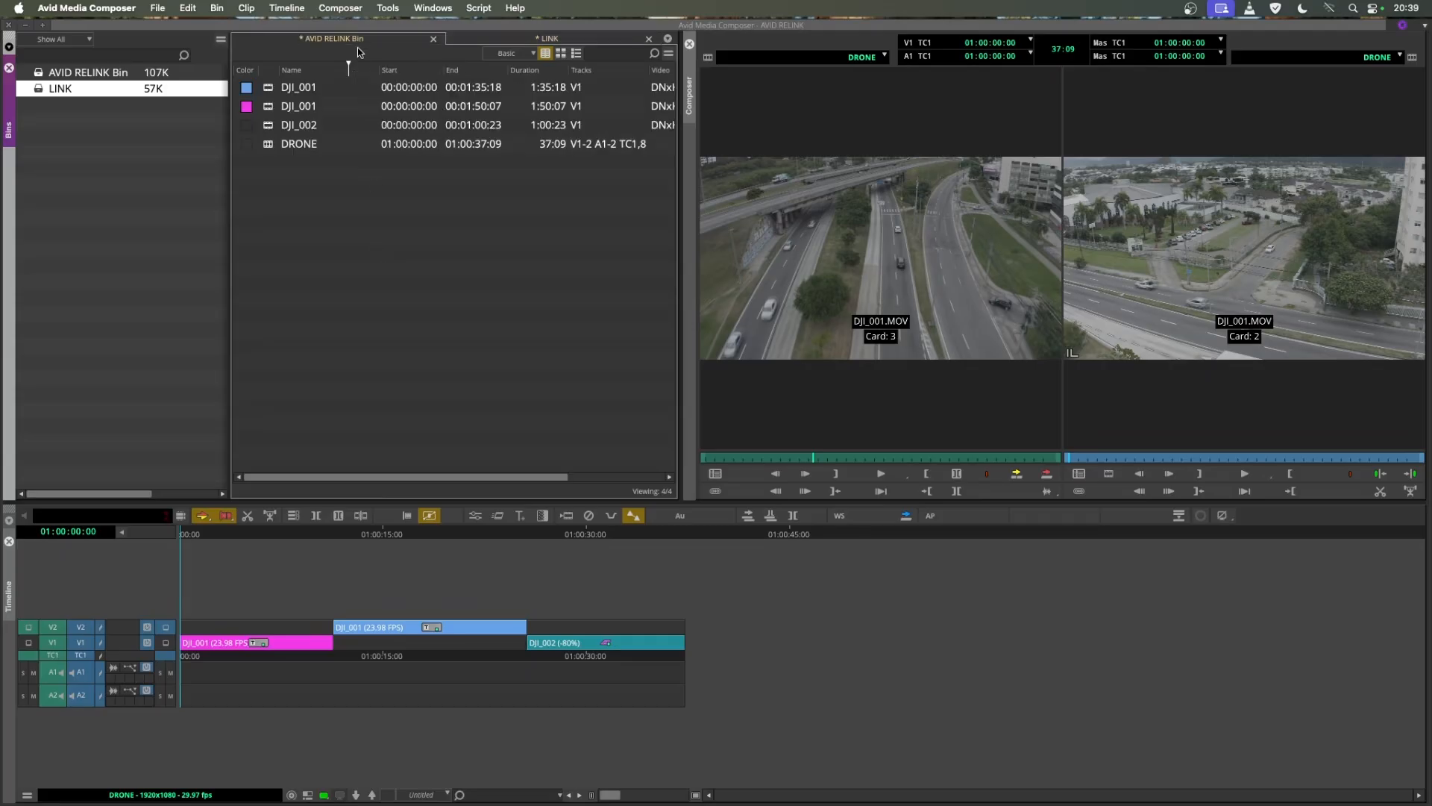
left_click(273, 93)
left_click(270, 126, "shift")
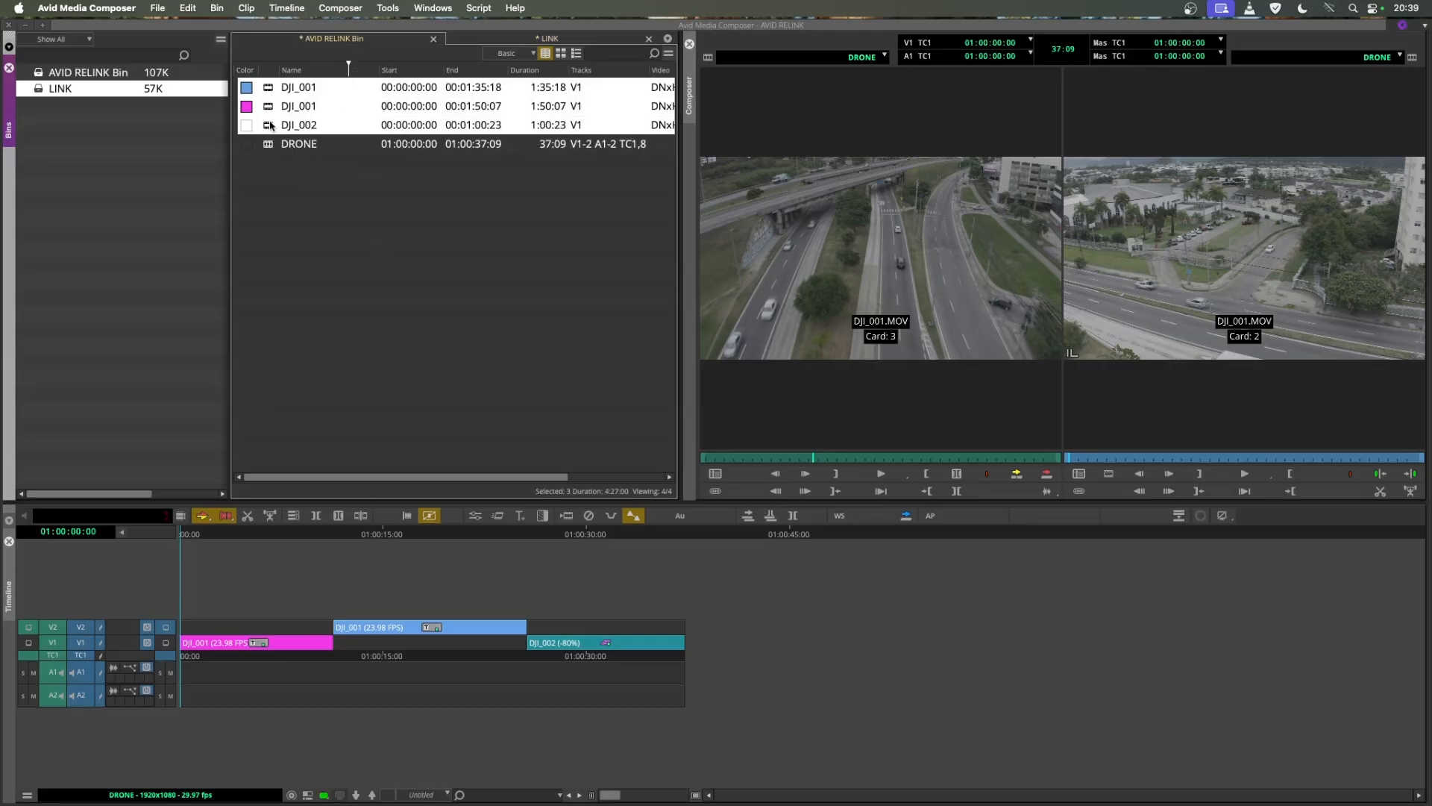
left_click(517, 42)
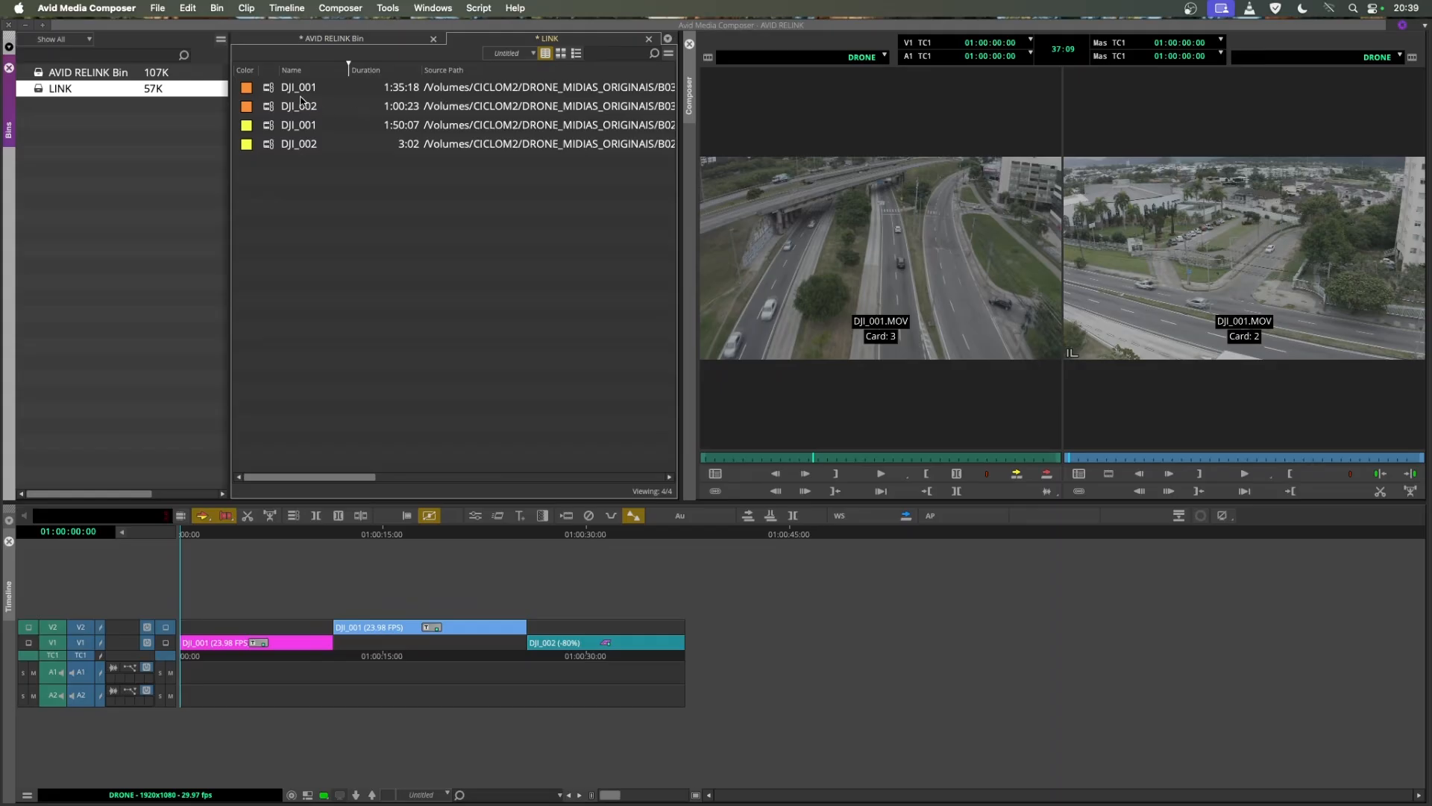
left_click(276, 91)
left_click(270, 145, "shift")
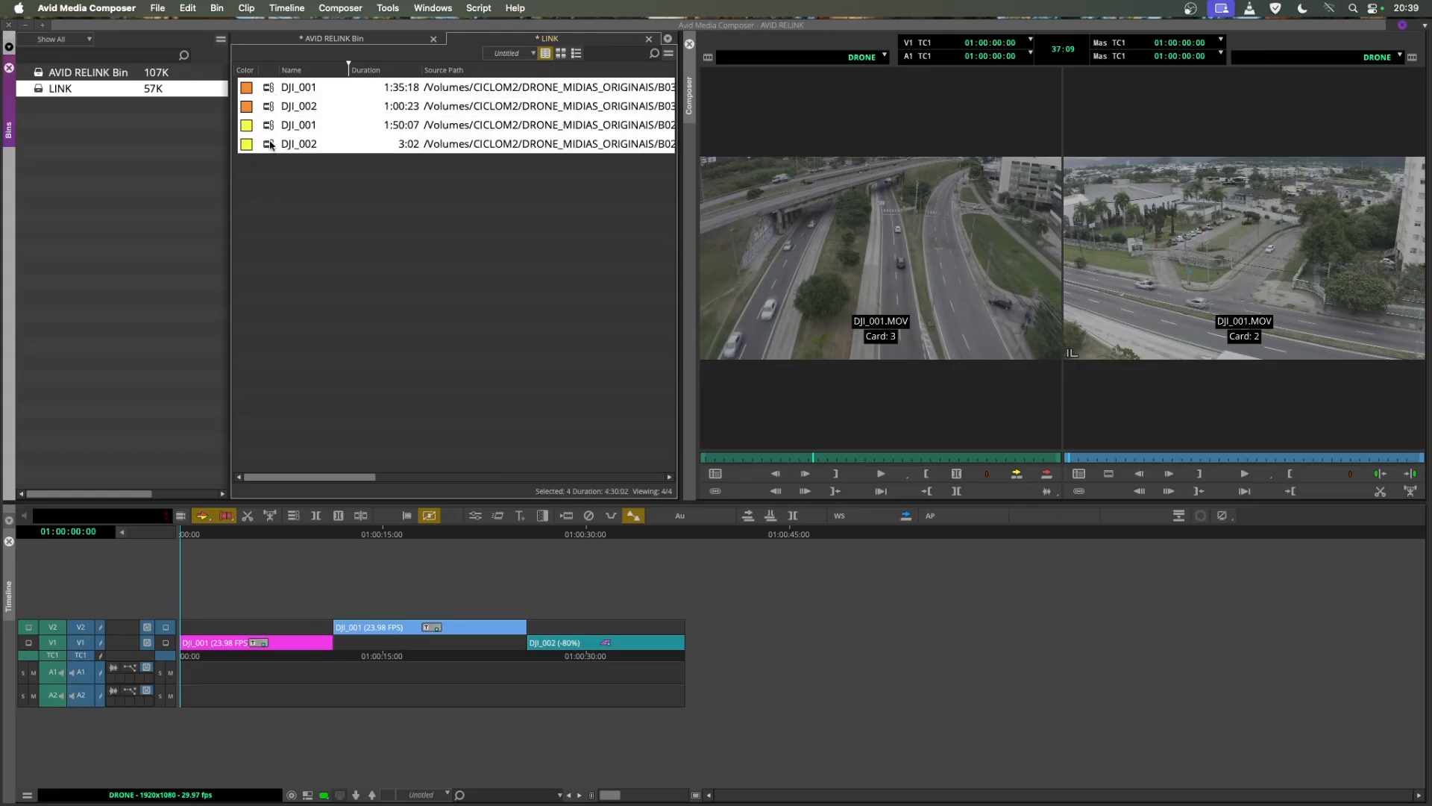
left_click(328, 40)
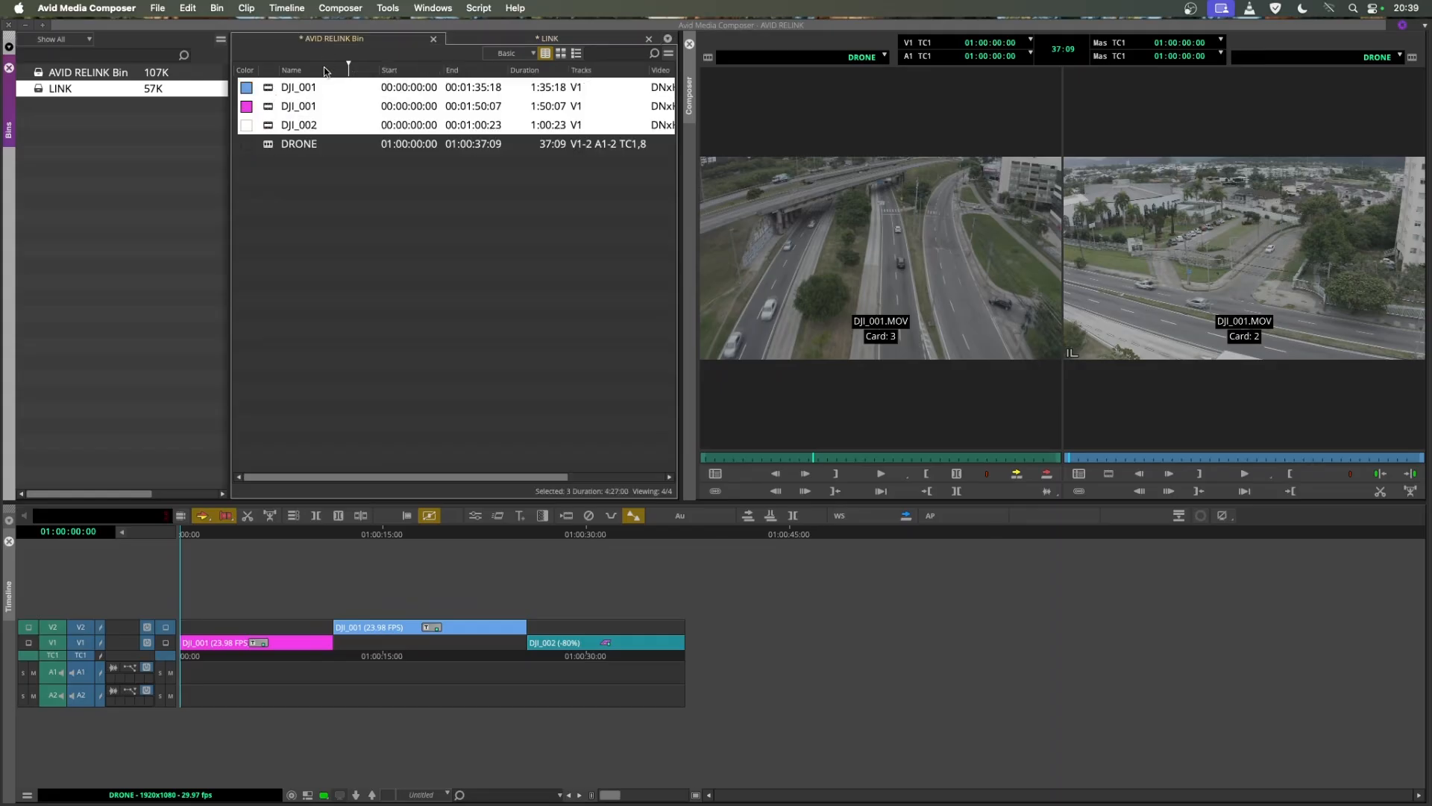
left_click(270, 146)
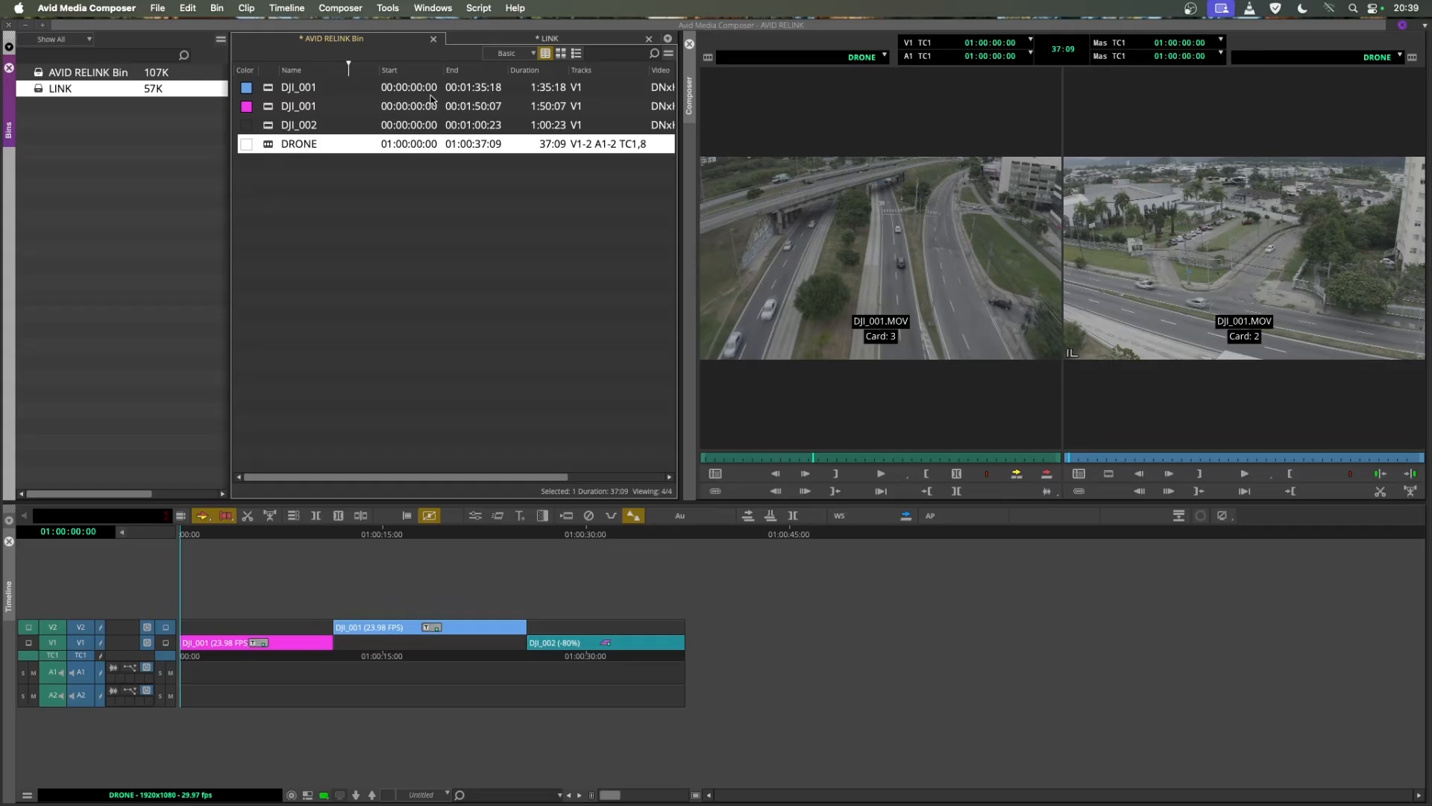
left_click(550, 39)
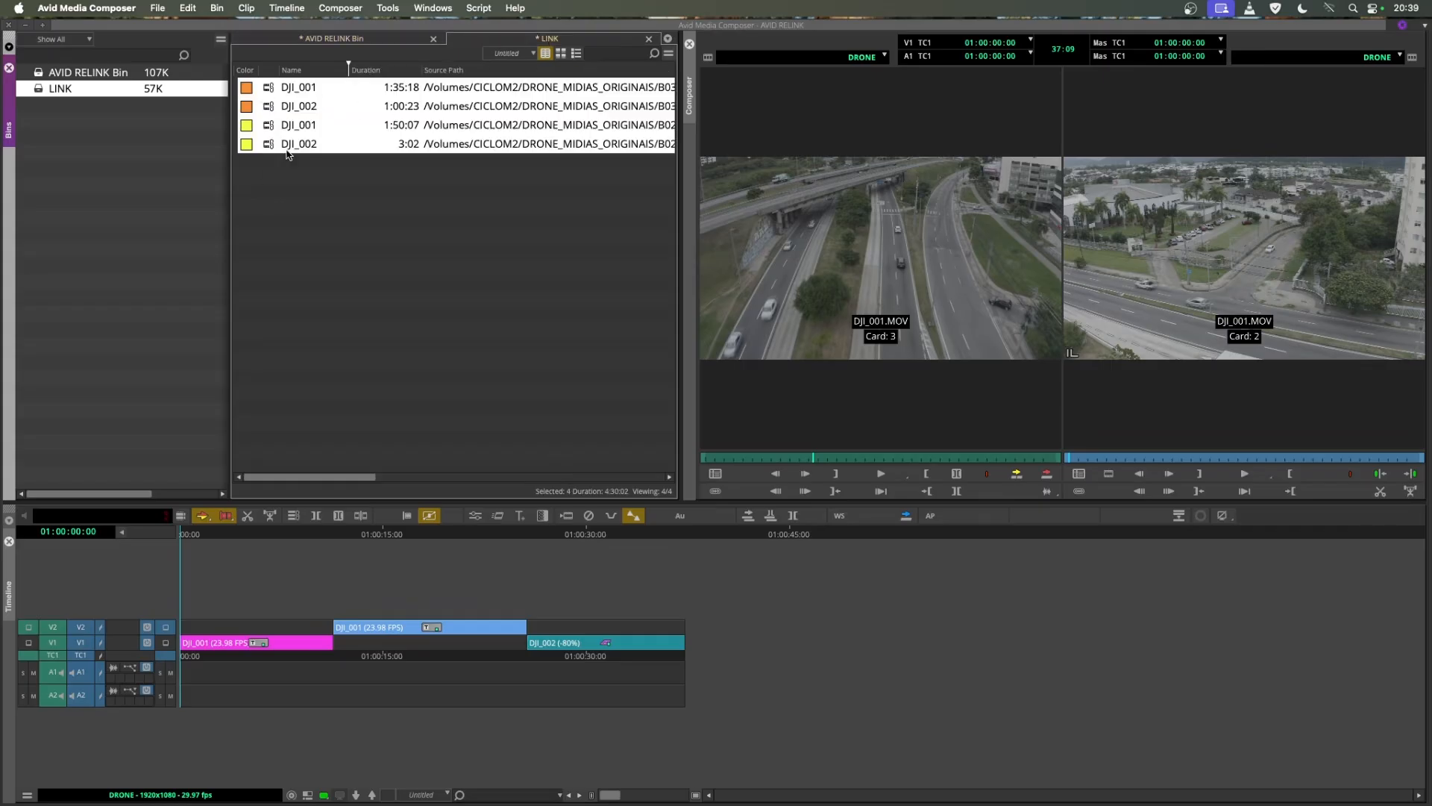
left_click(326, 40)
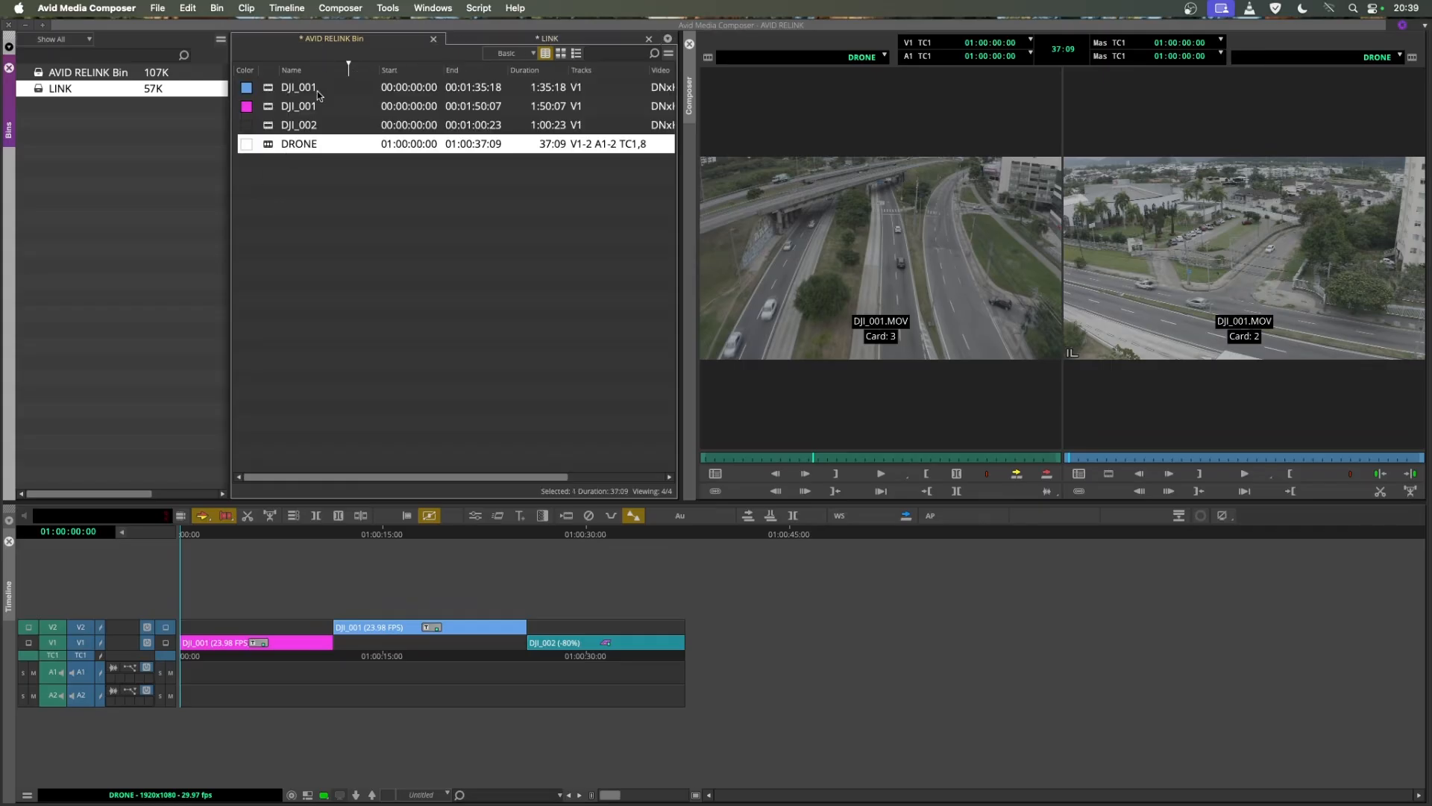
left_click(273, 126)
left_click(271, 91, "shift")
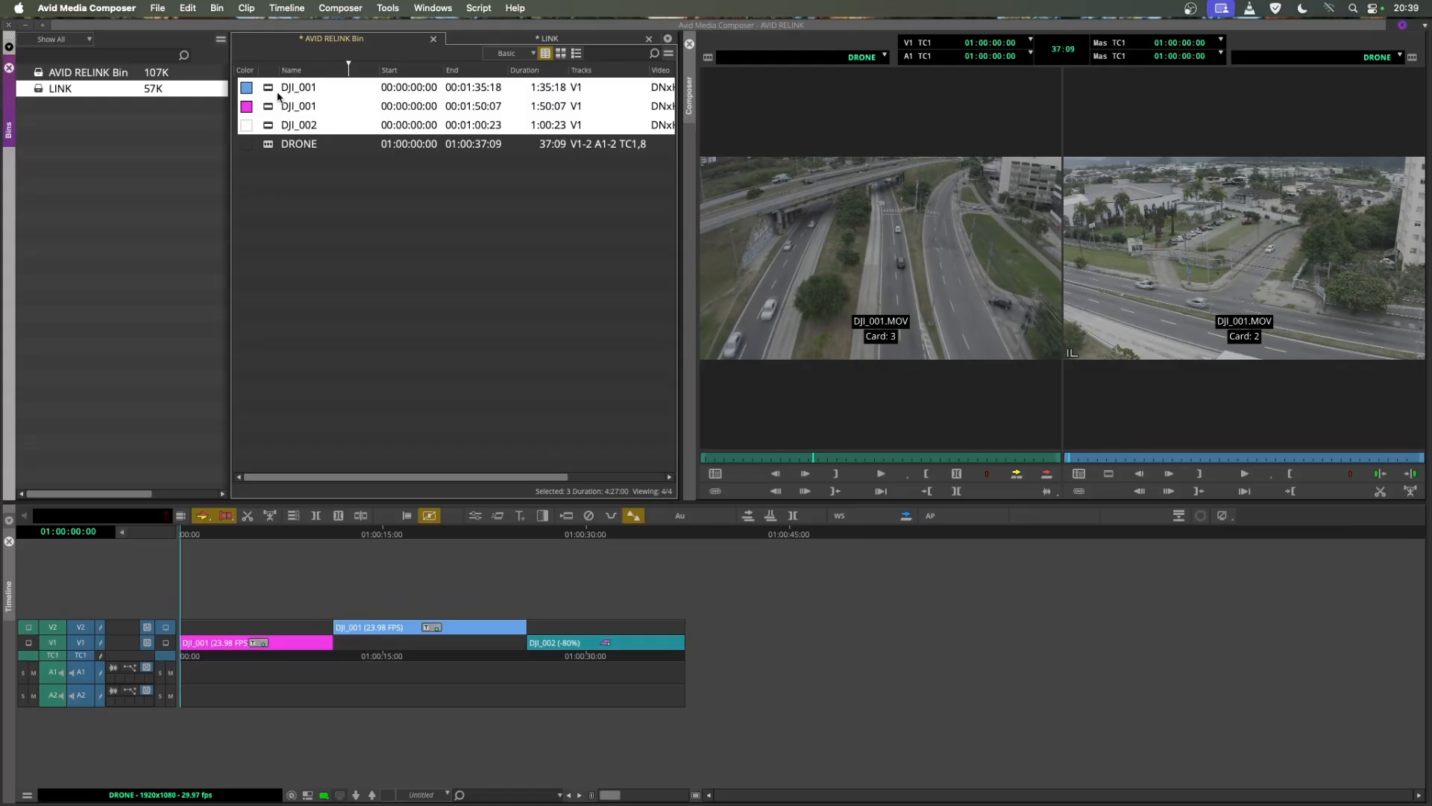
left_click(270, 144)
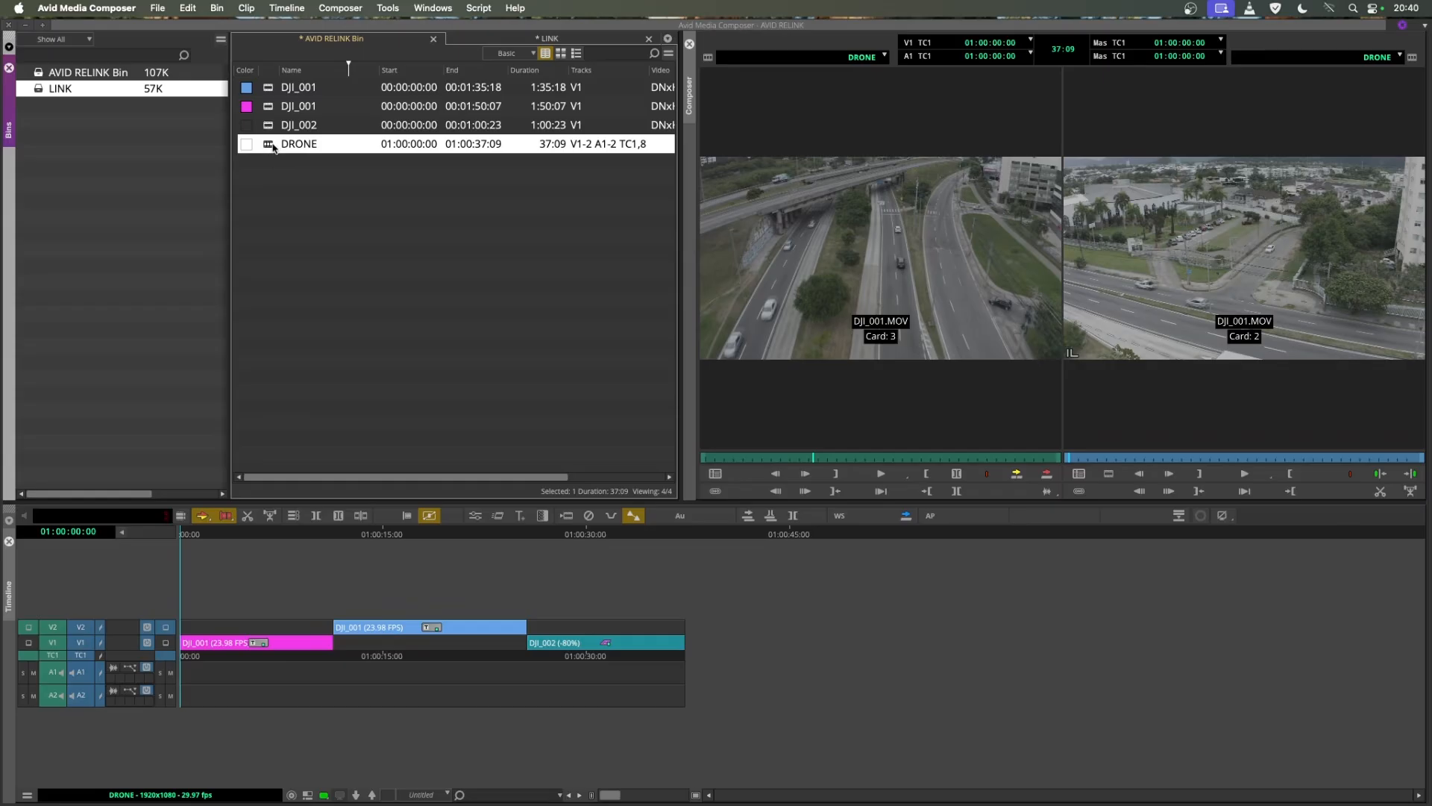
left_click(325, 214)
left_click(550, 38)
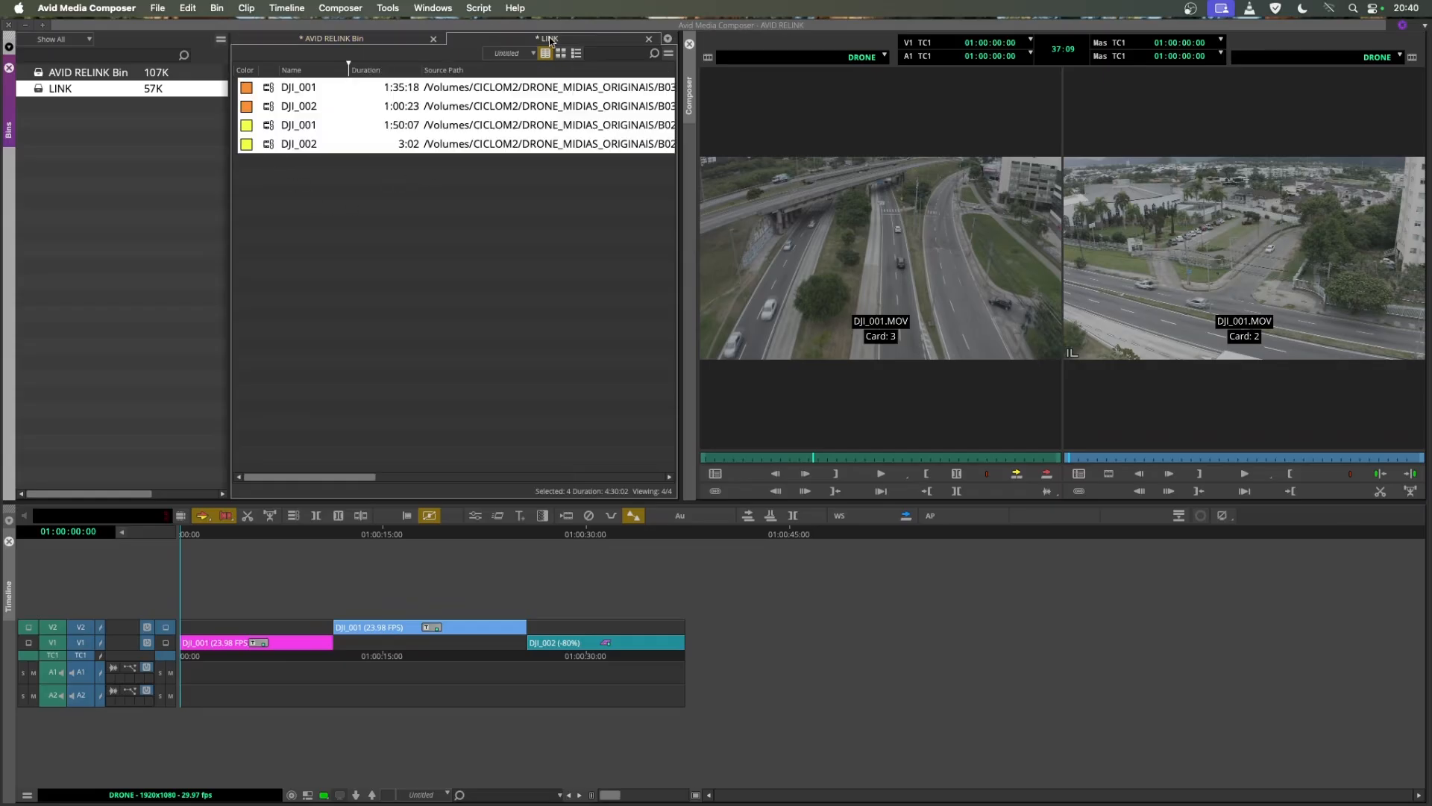
left_click(489, 221)
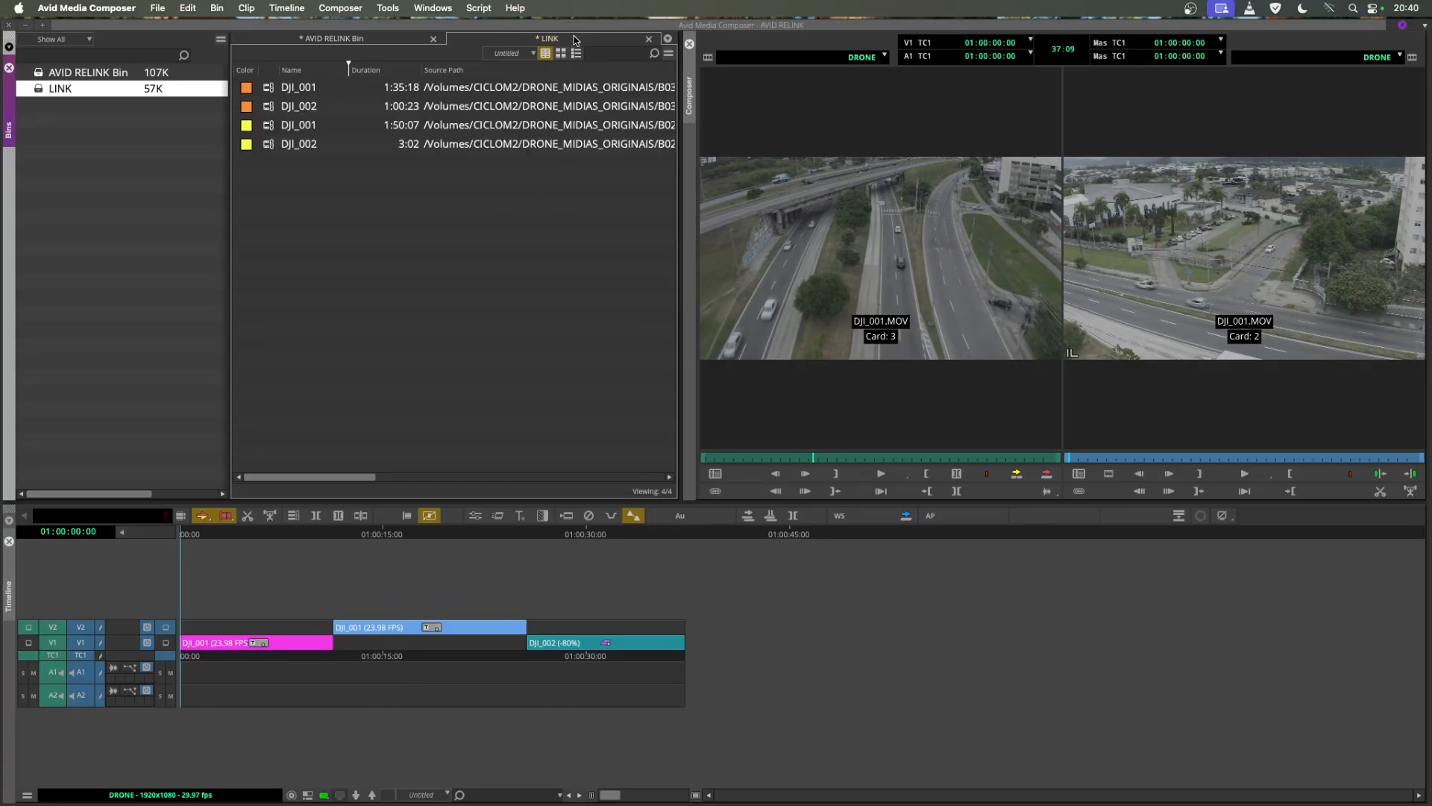
- Detach the LINK bin into its own floating window beside AVID RELINK Bin and save it
left_click_drag(576, 39, 984, 79)
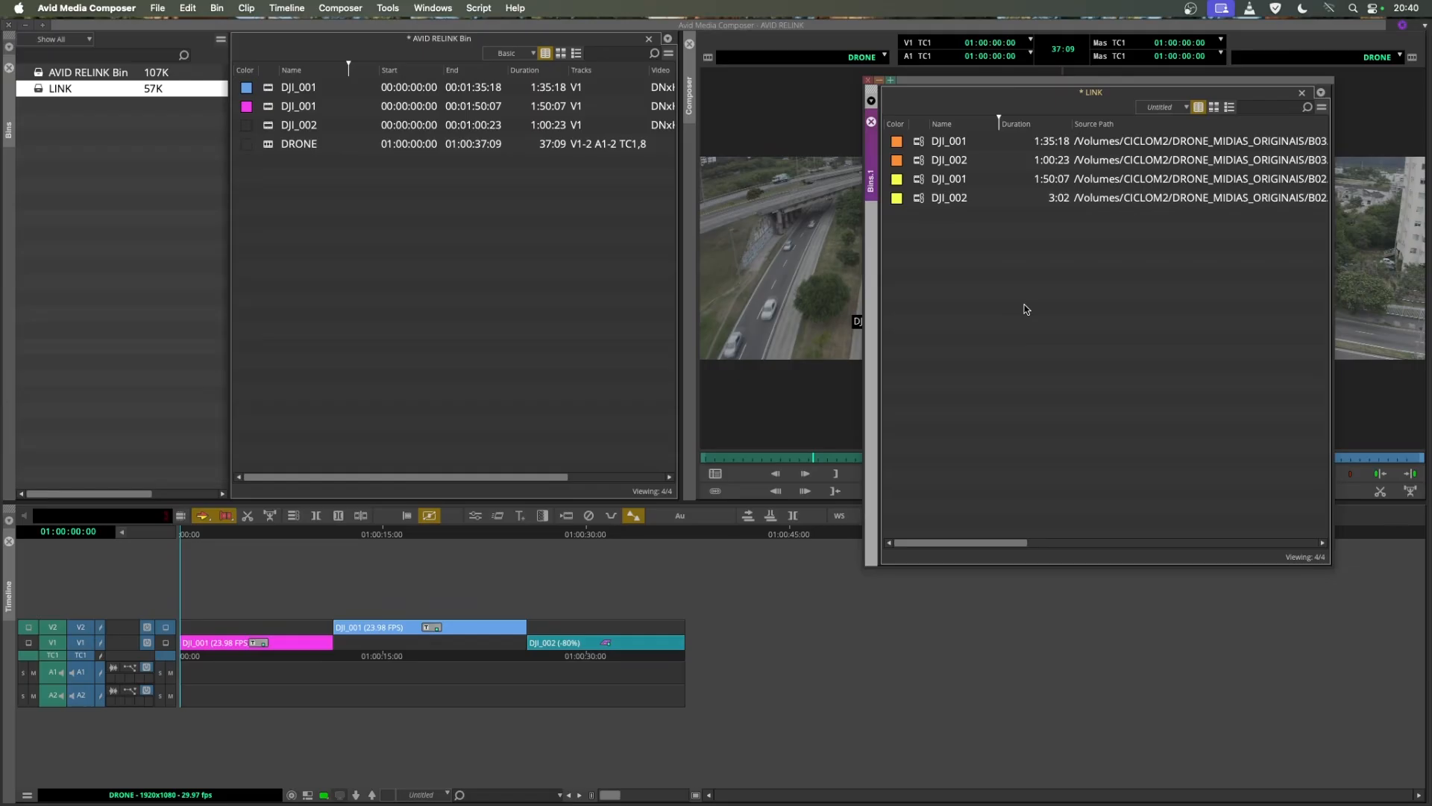
key("super+s")
- Select all four LINK clips and open the Managed Media relink settings for the DRONE sequence
left_click_drag(980, 234, 922, 141)
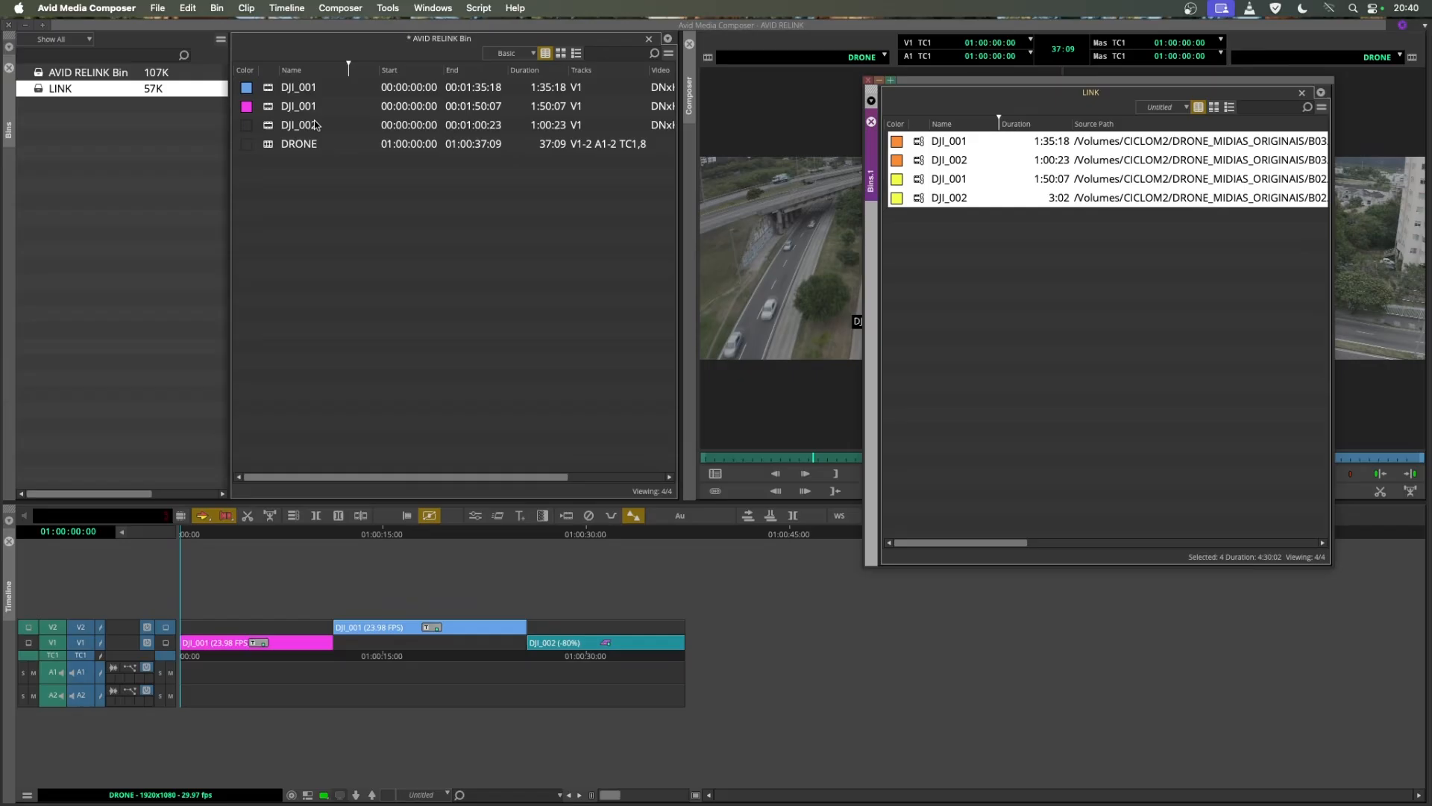
left_click(273, 147)
right_click(273, 147)
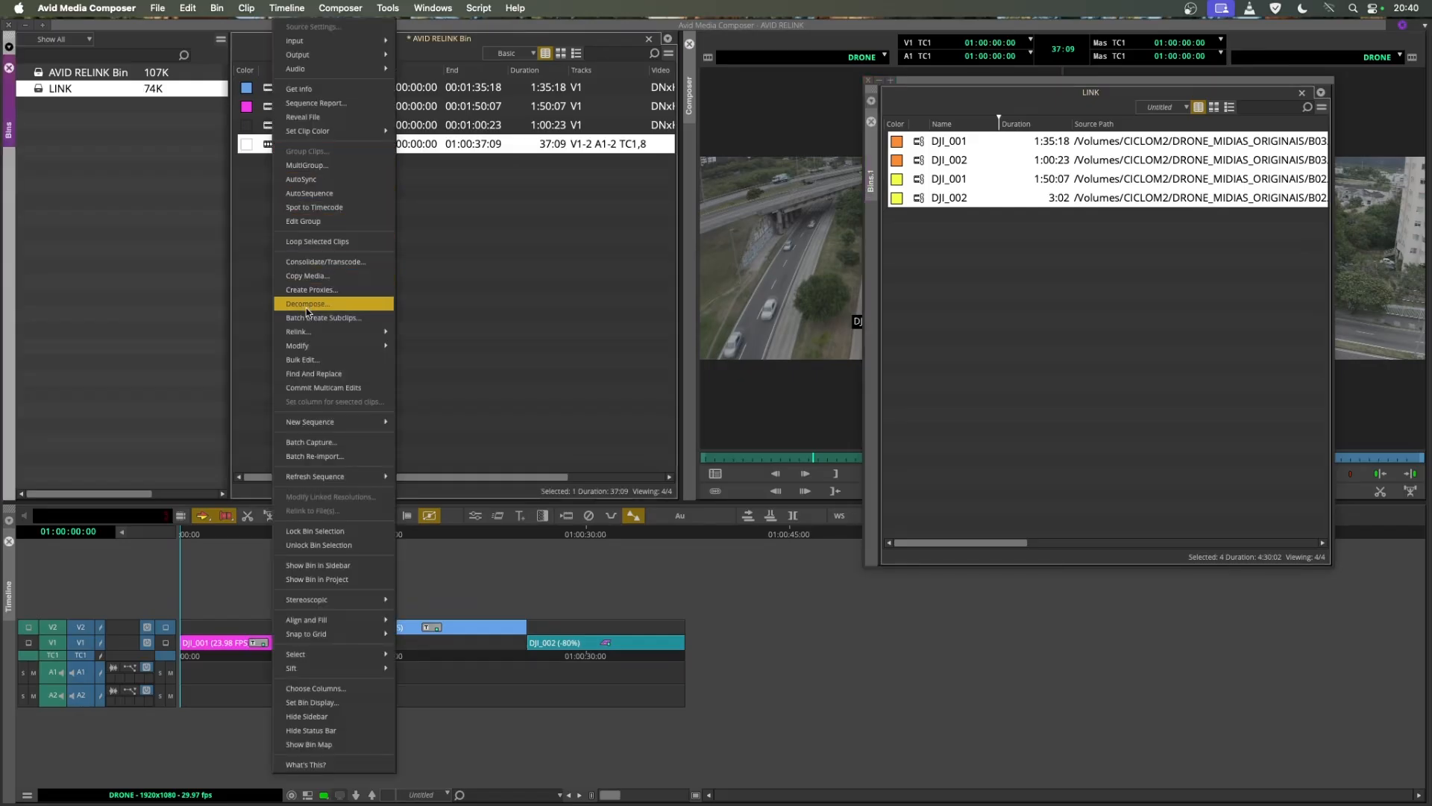
mouse_move(353, 334)
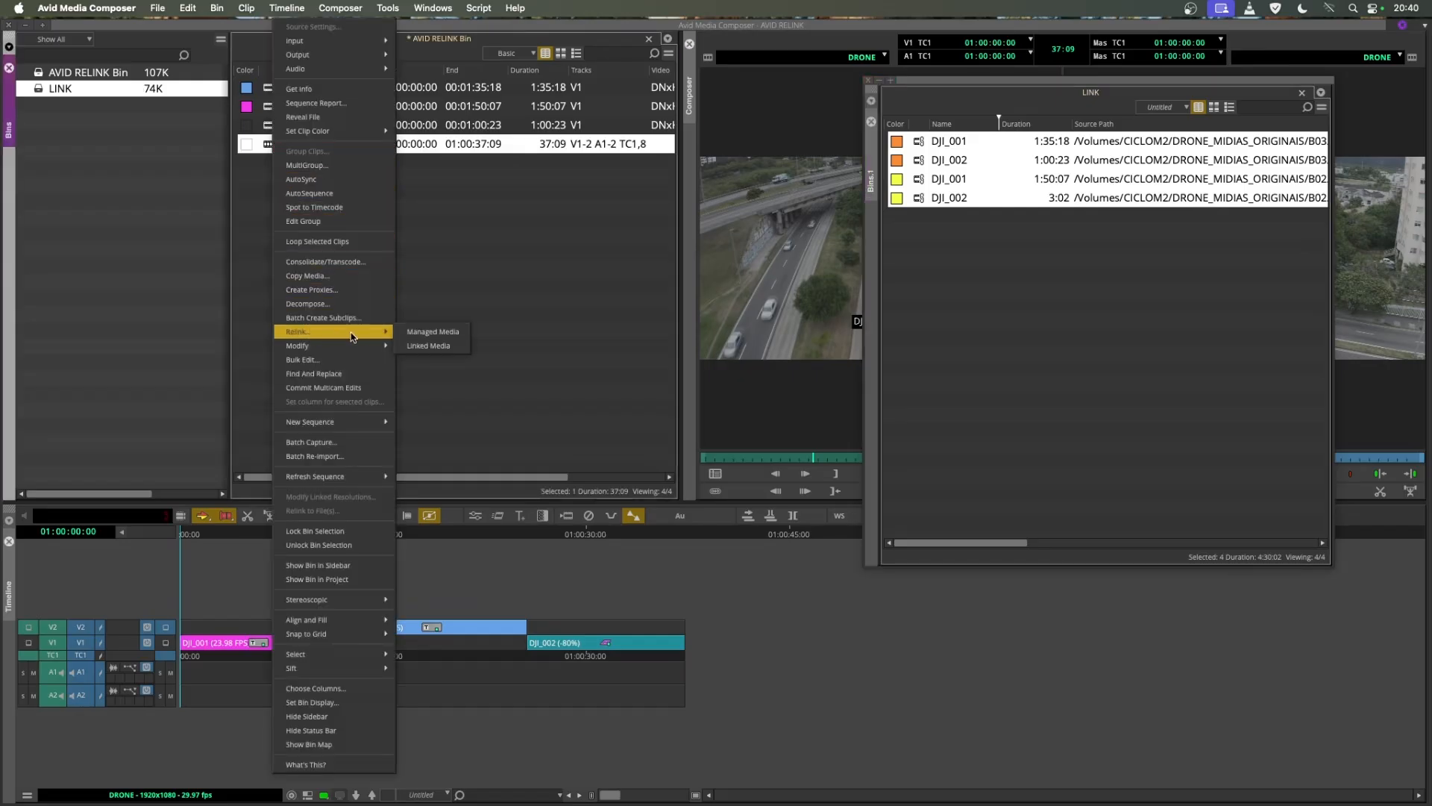
left_click(429, 337)
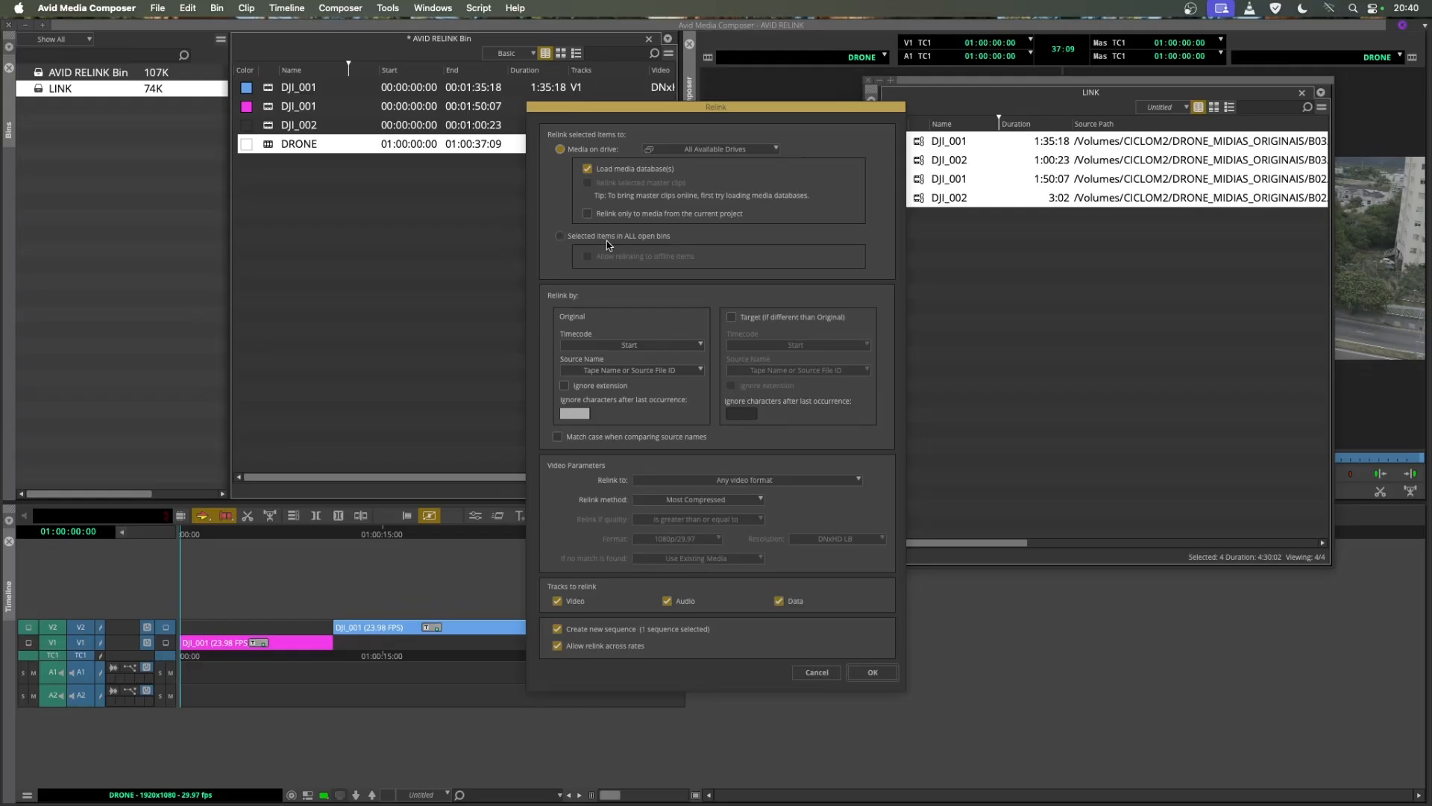
left_click_drag(713, 109, 623, 100)
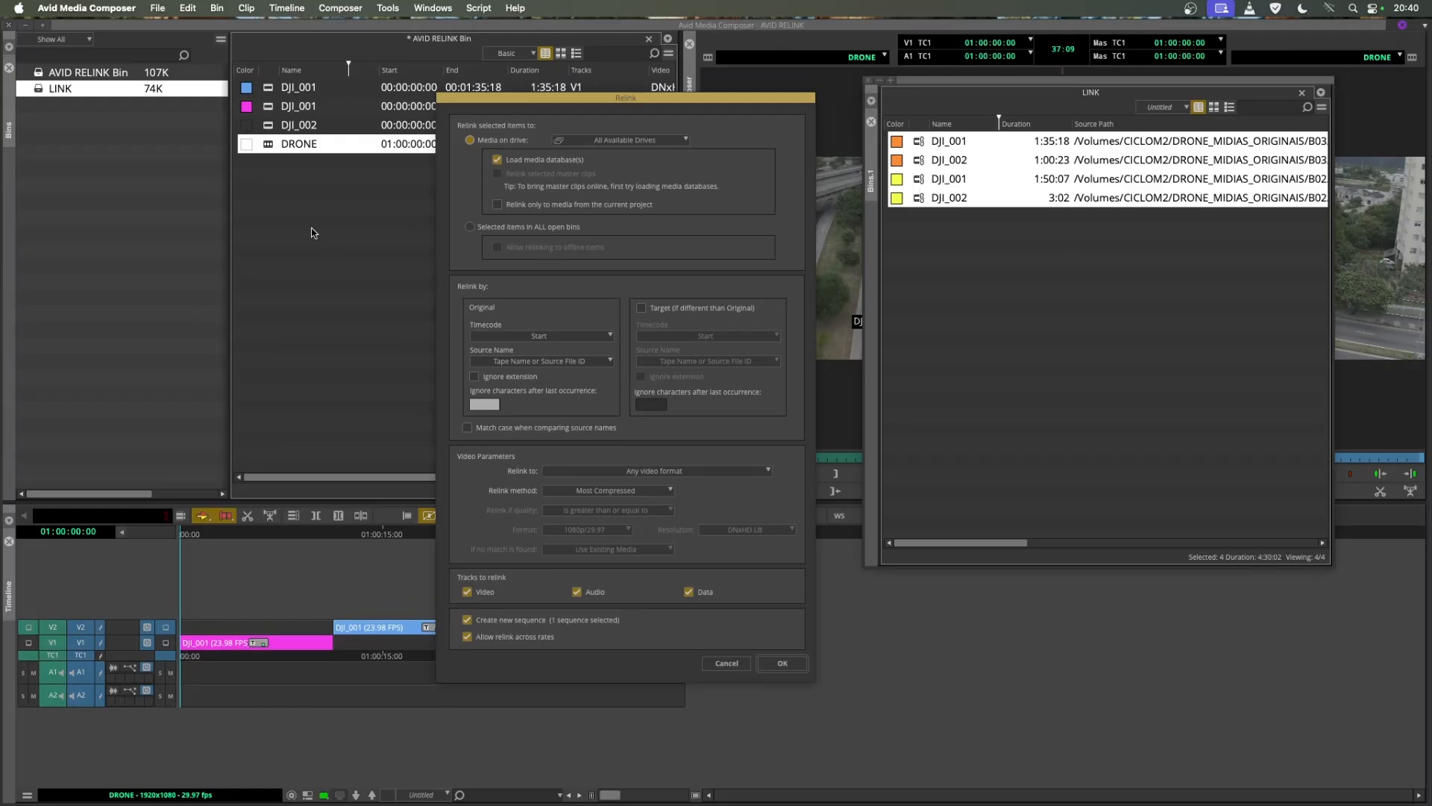
- Relink DRONE to the selected items in all open bins with Name as the source name, and load the new sequence into the timeline
left_click(469, 227)
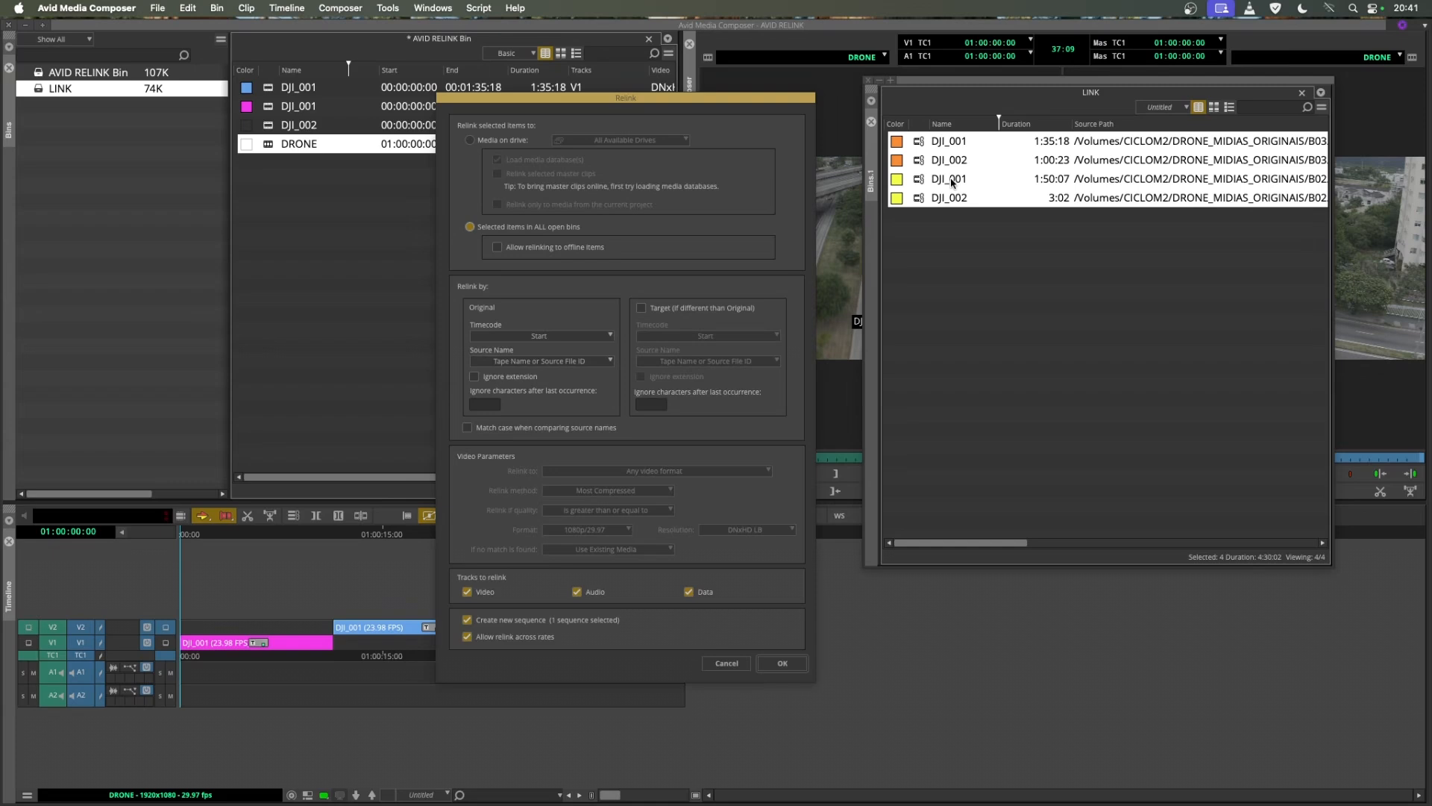
left_click(539, 361)
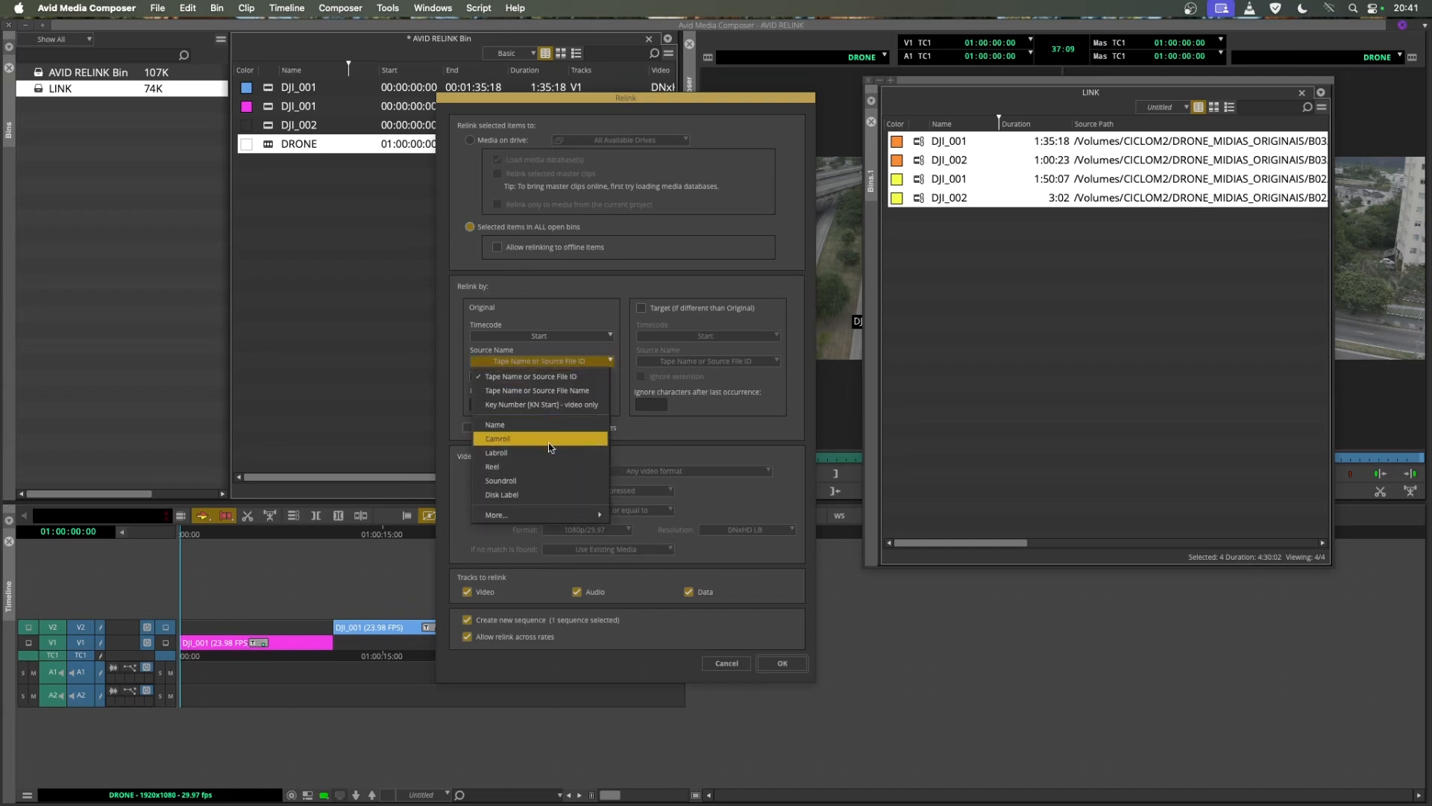
mouse_move(543, 515)
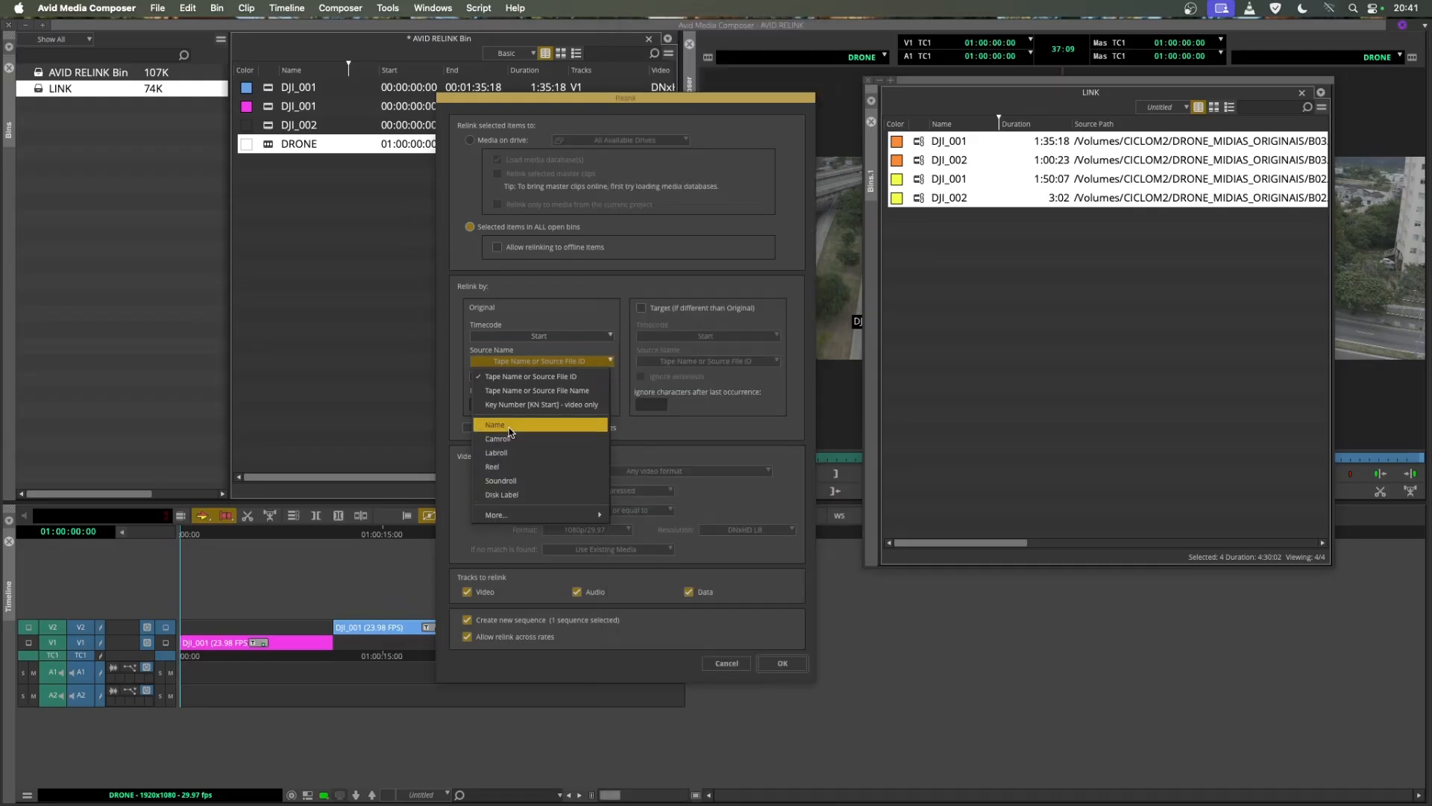
left_click(511, 425)
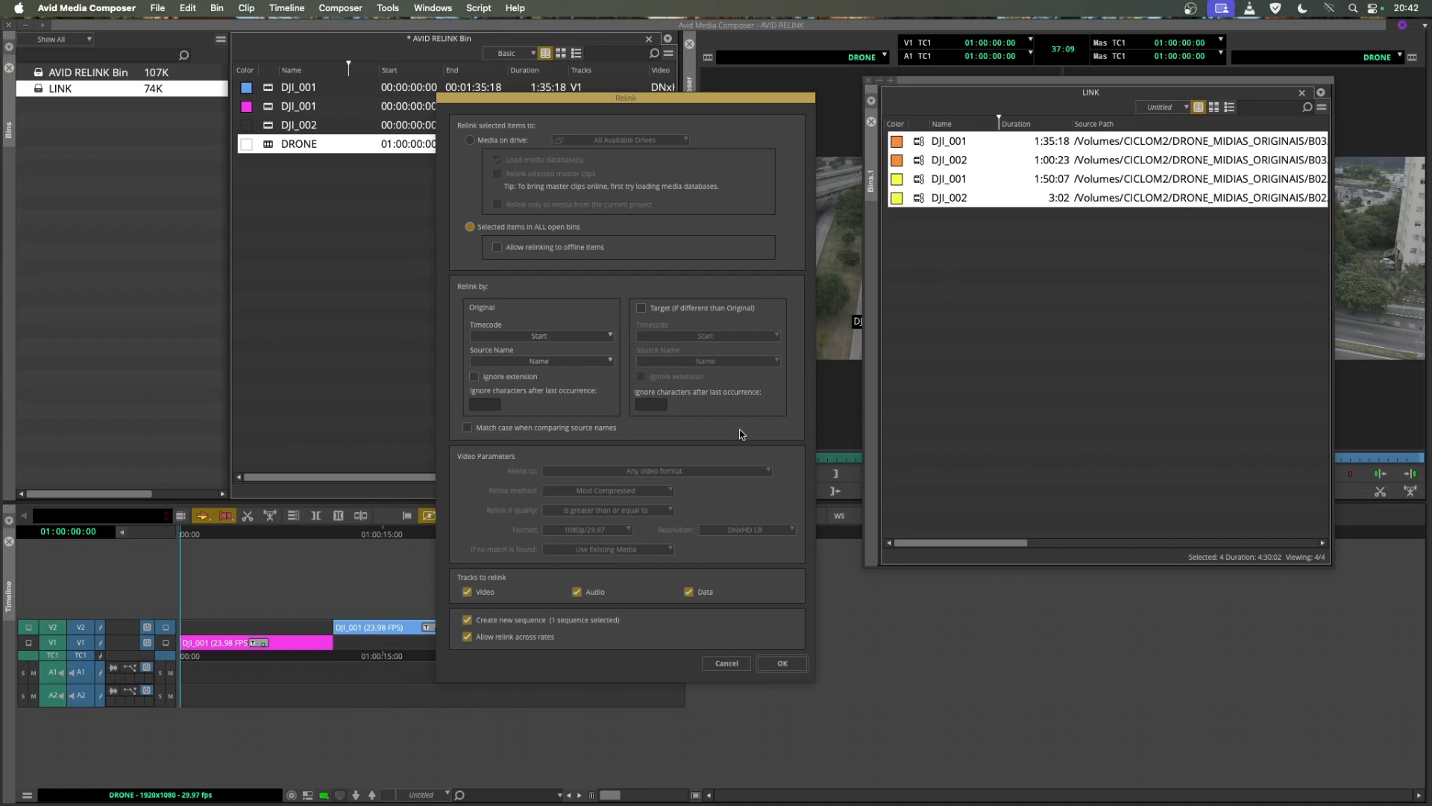
left_click(781, 667)
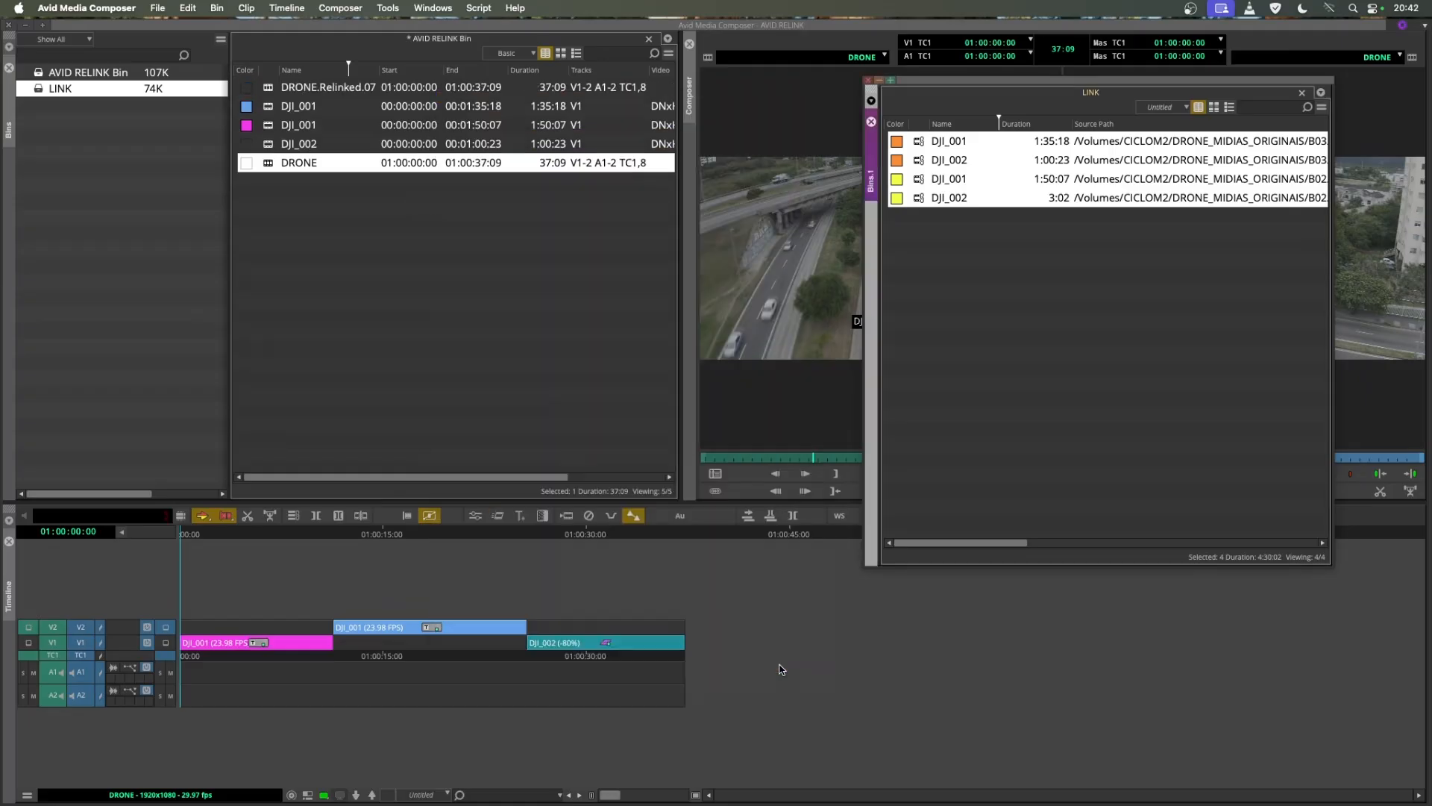
left_click(271, 91)
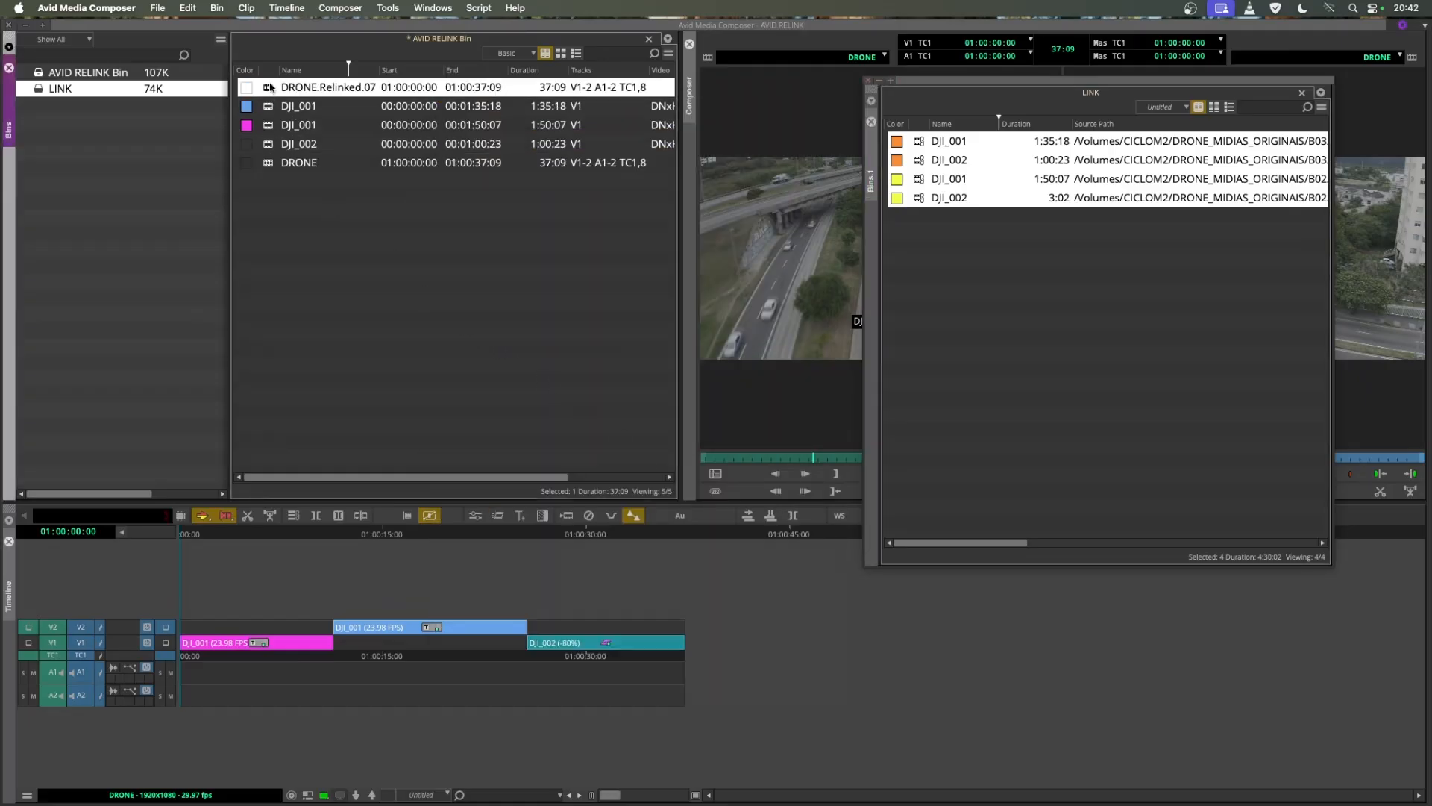
double_click(271, 88)
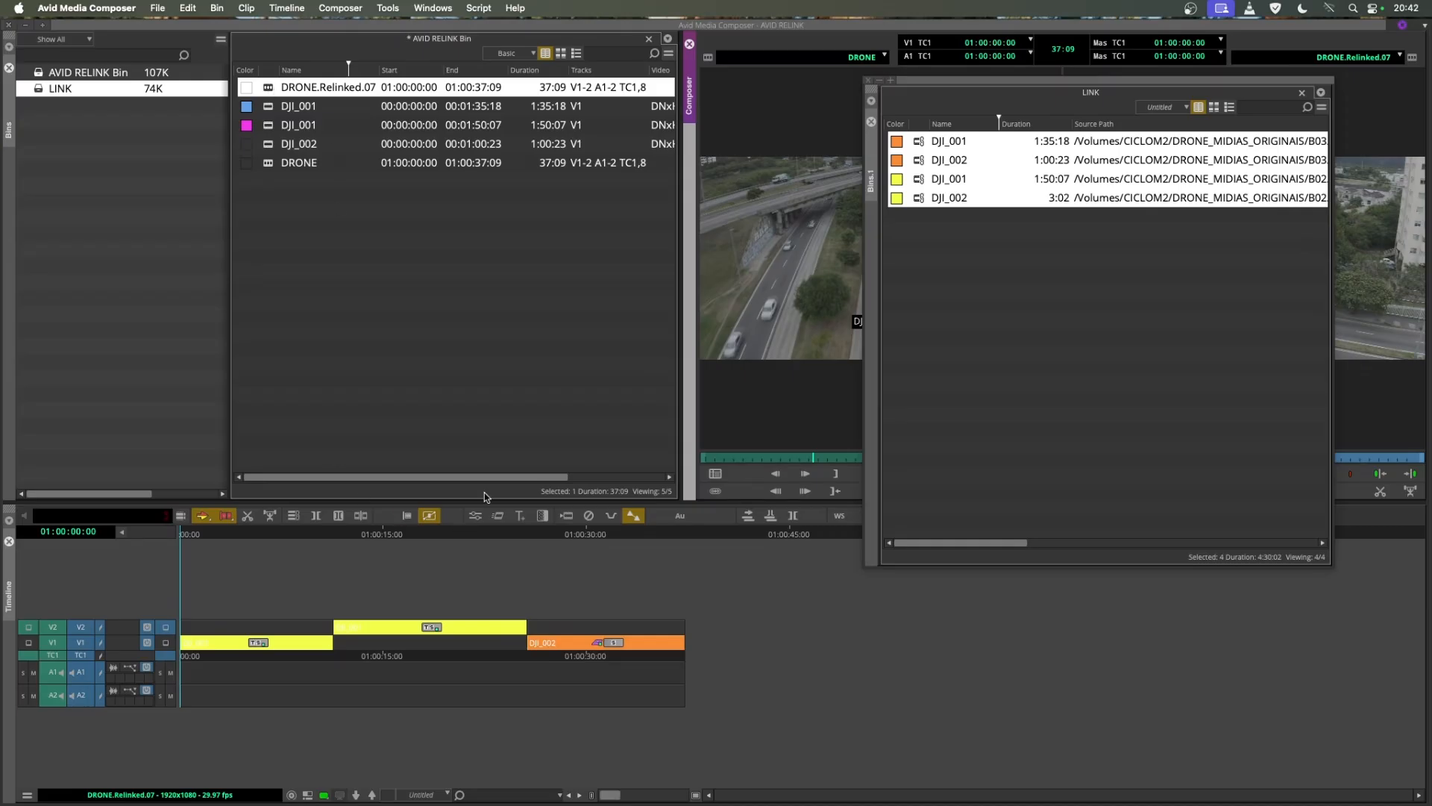
- Check the footage at several points across the relinked DRONE sequence in the timeline
left_click(306, 655)
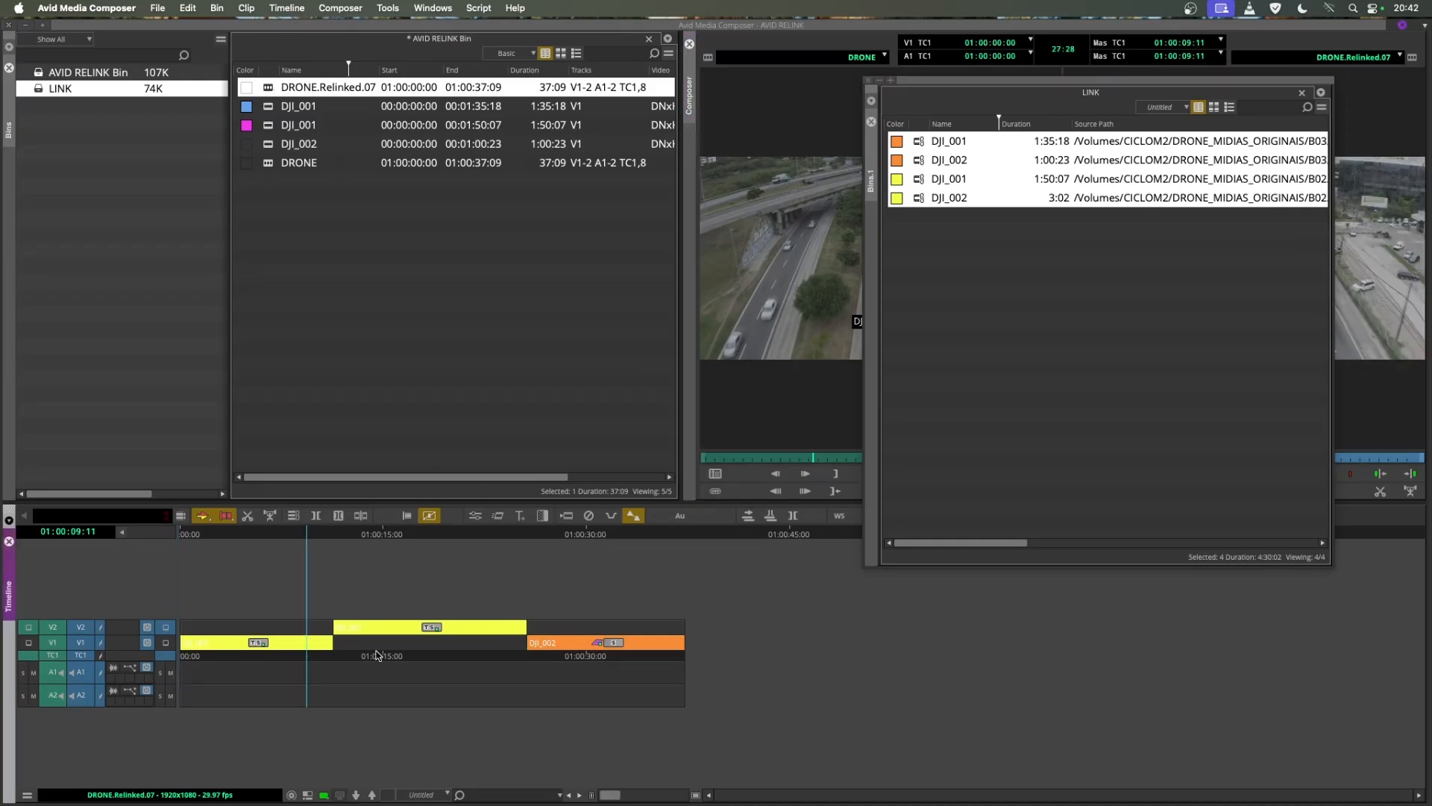
left_click(377, 655)
left_click(314, 655)
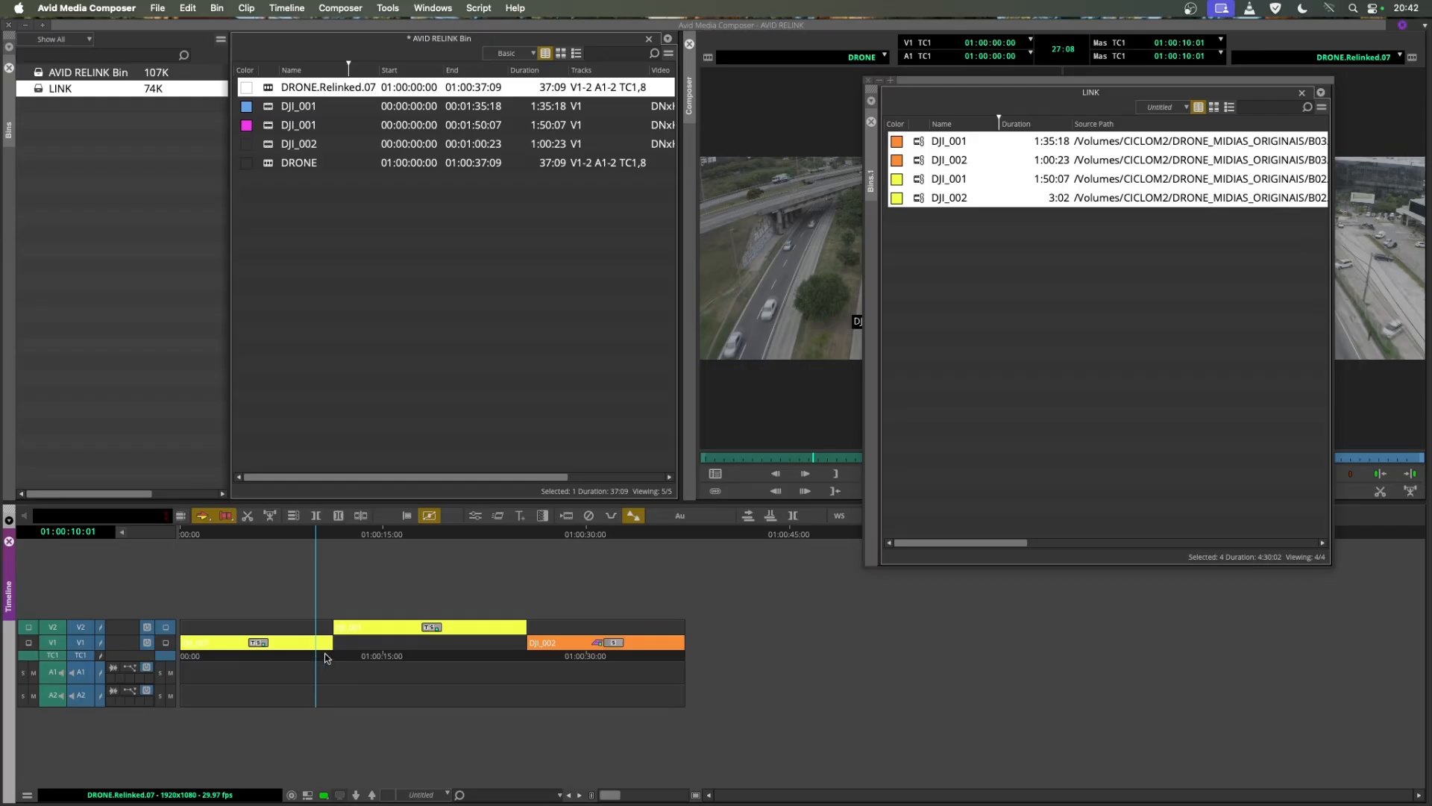
left_click(564, 656)
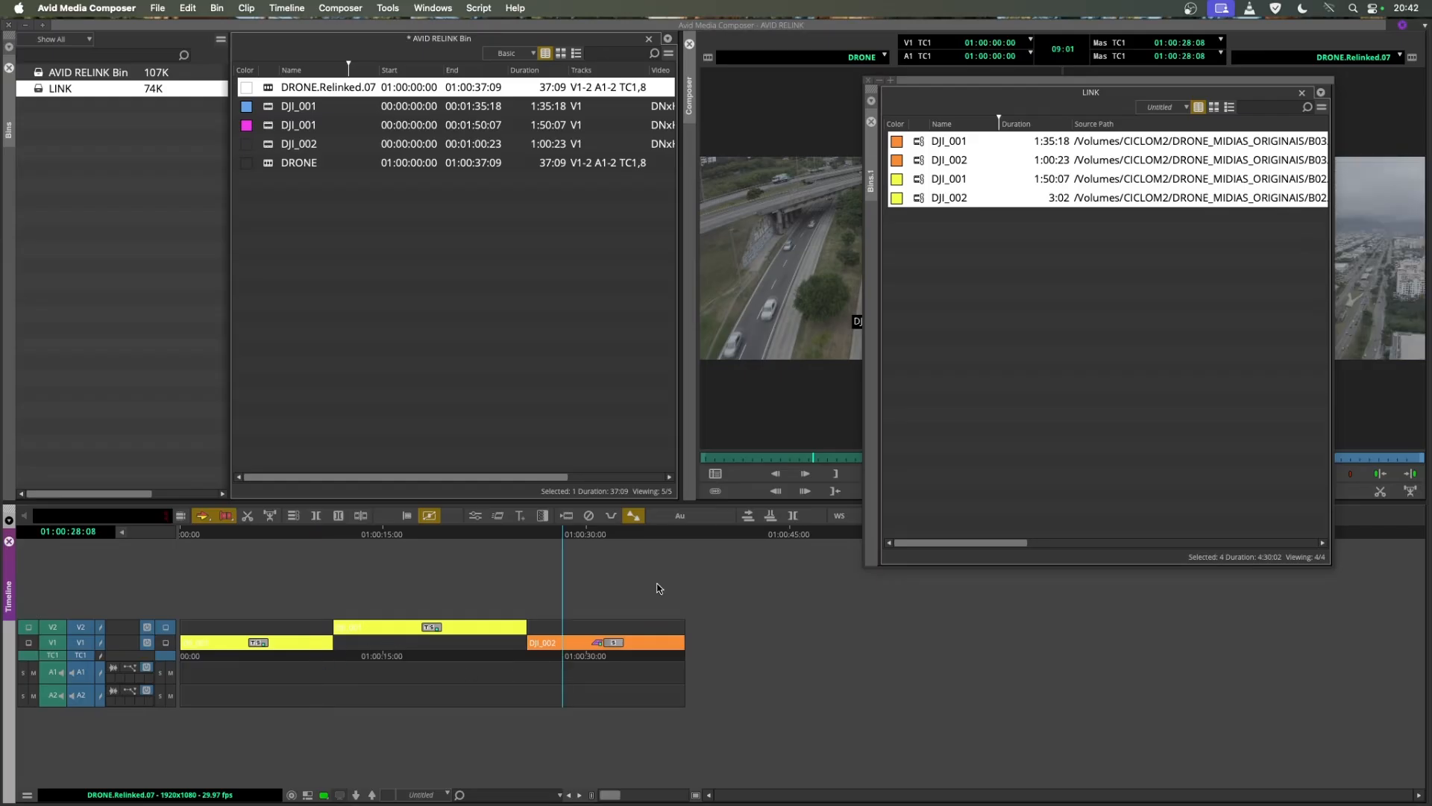
- Move the LINK bin window aside, then load the original DRONE sequence and the relinked one in turn to compare their clips
left_click(951, 322)
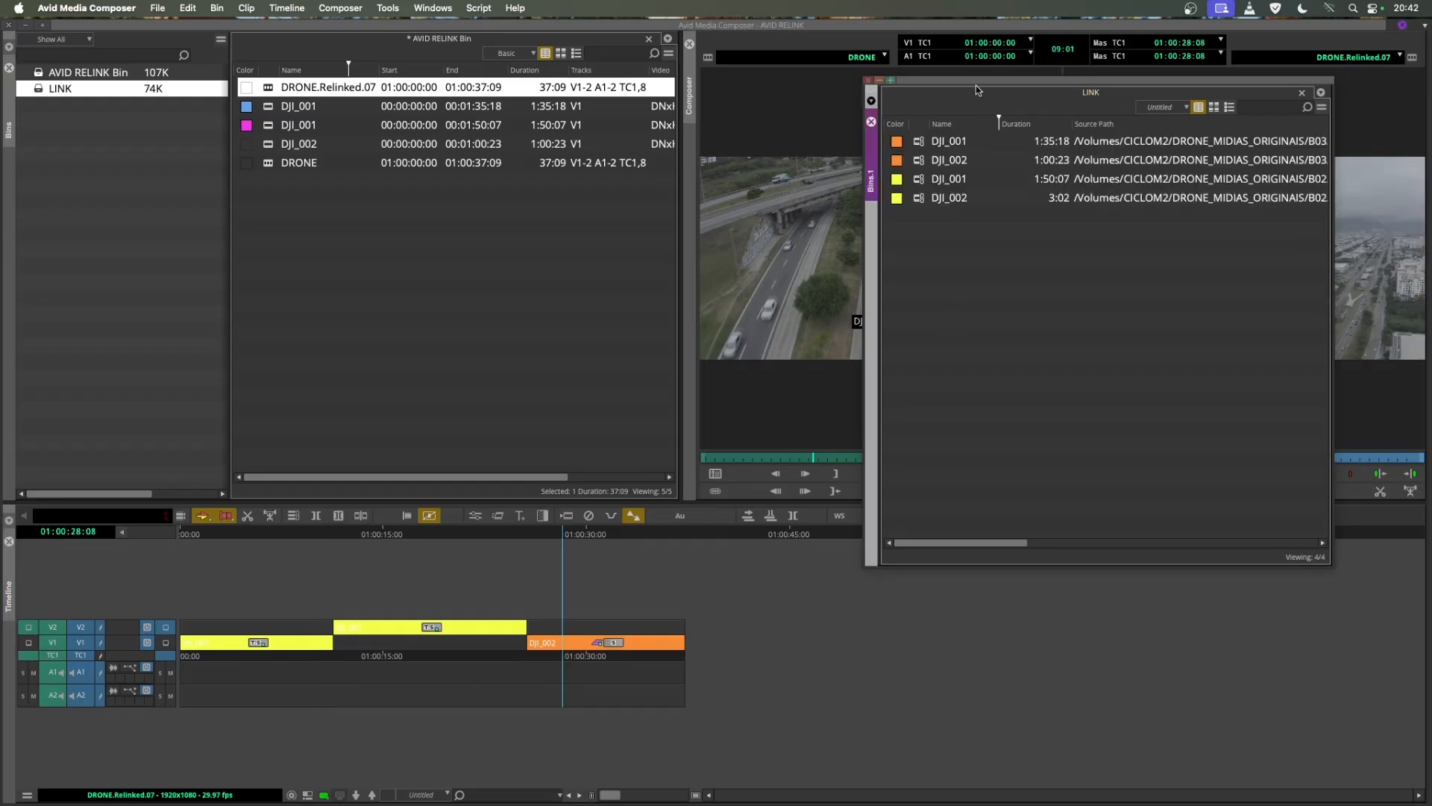
left_click_drag(973, 82, 692, 62)
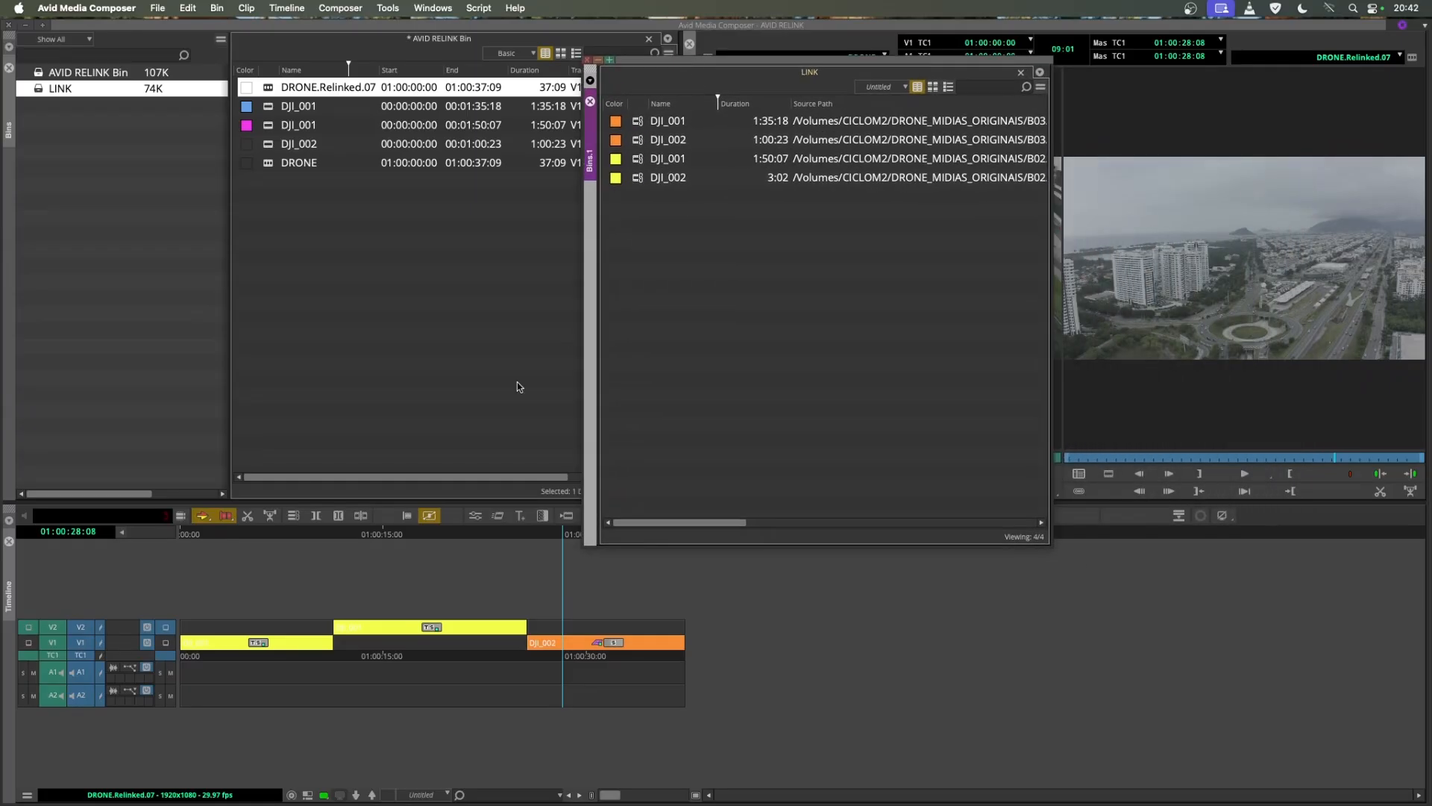
double_click(270, 164)
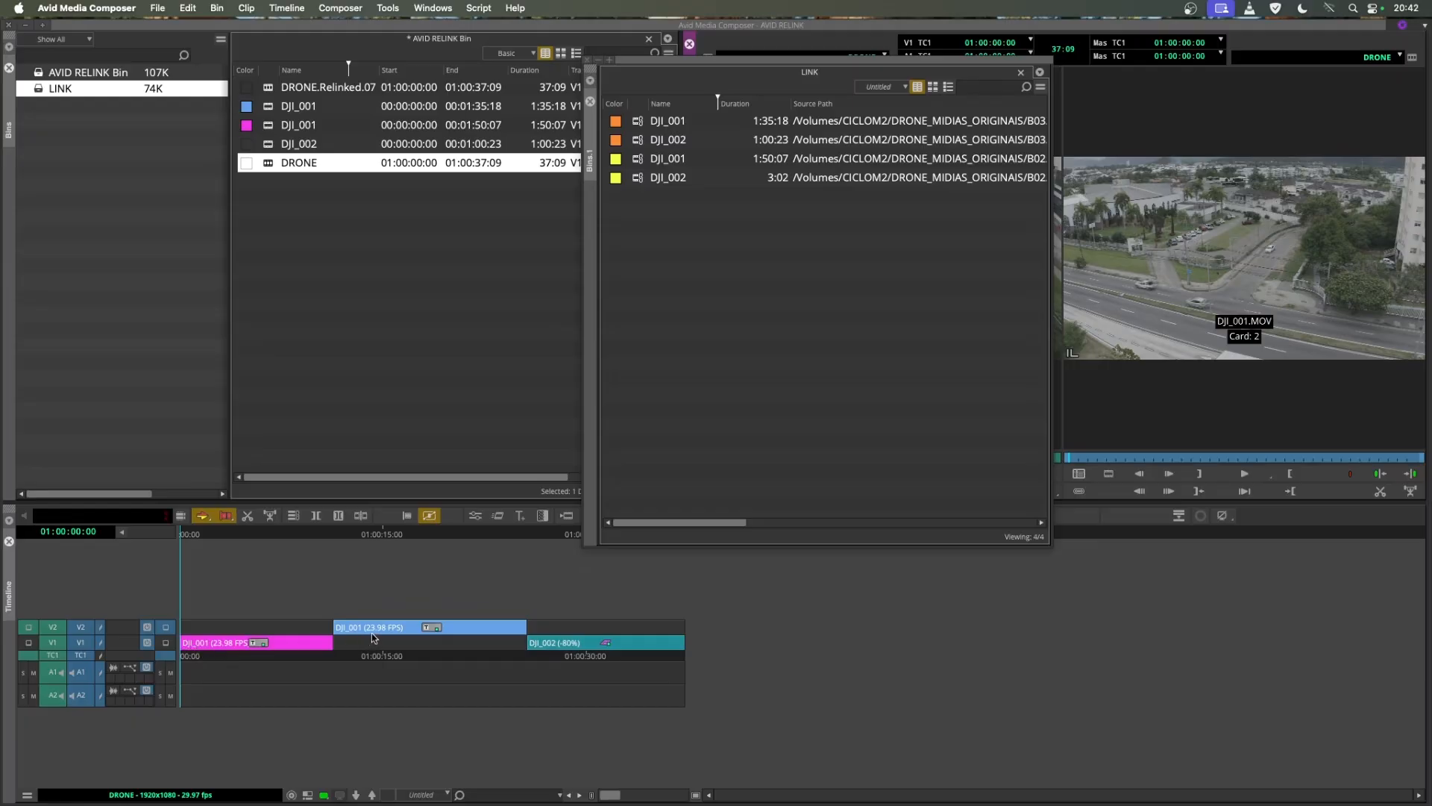
double_click(272, 85)
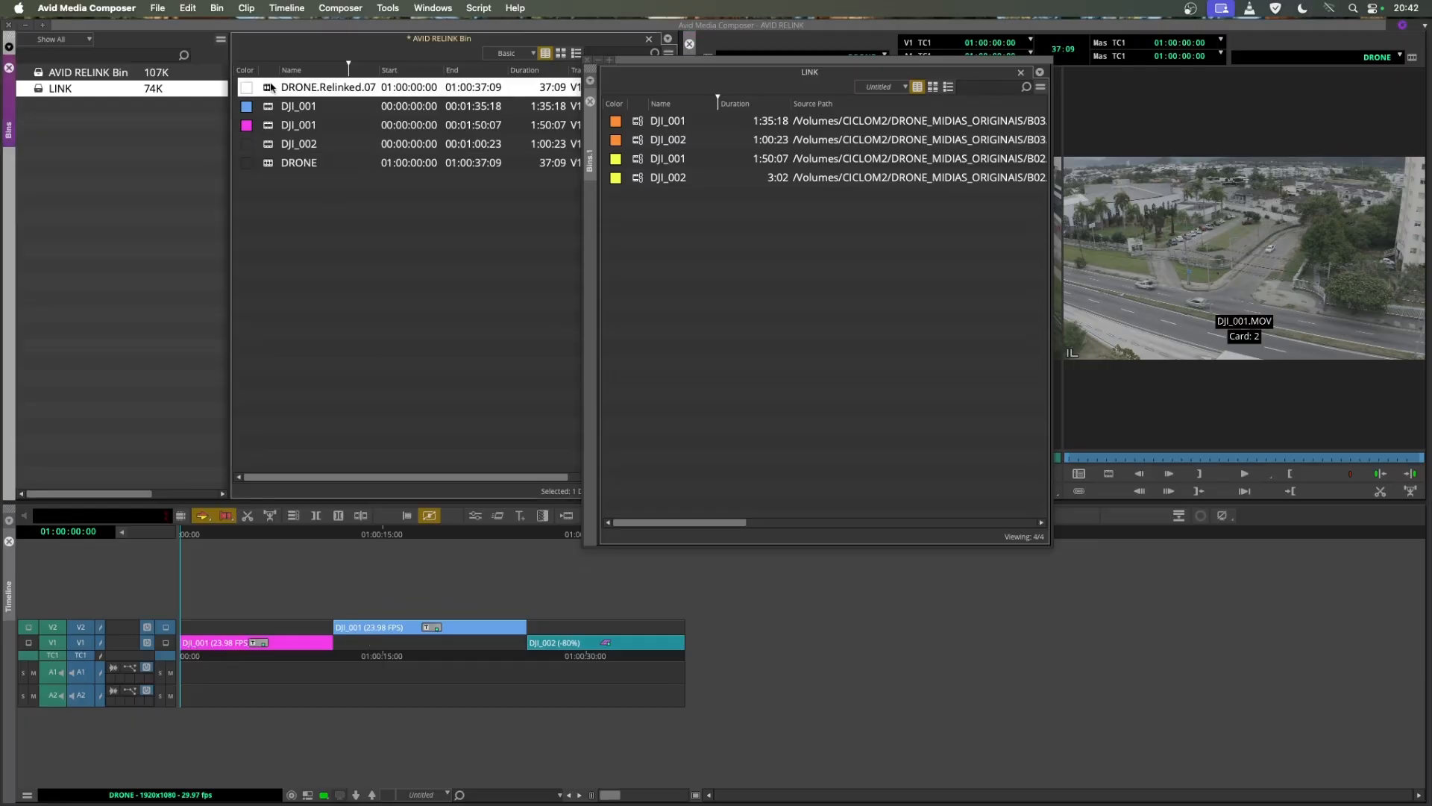
- Compare the same-named DJI clips and their durations between AVID RELINK Bin and the LINK bin, keeping both bins fully visible
left_click(636, 159)
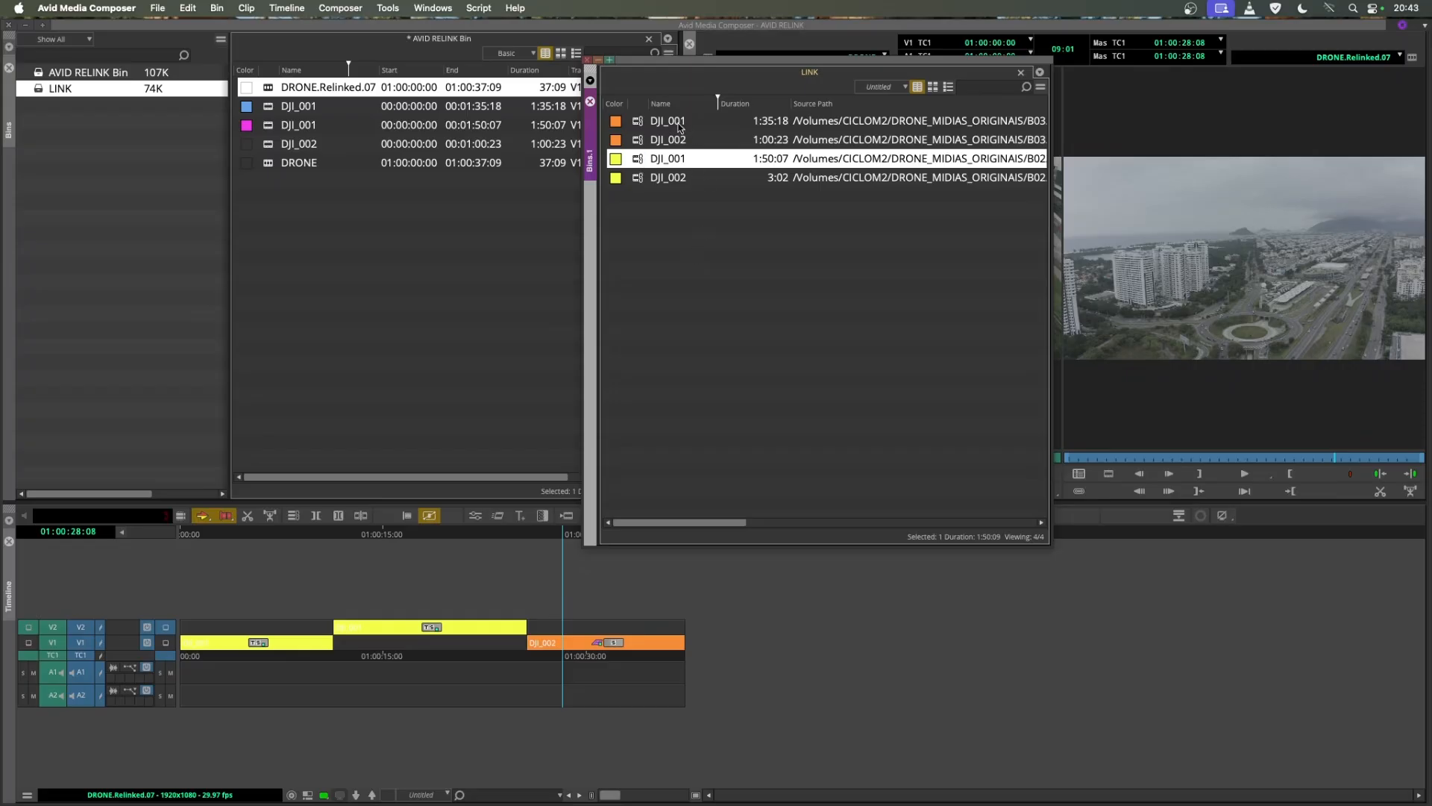
left_click(432, 239)
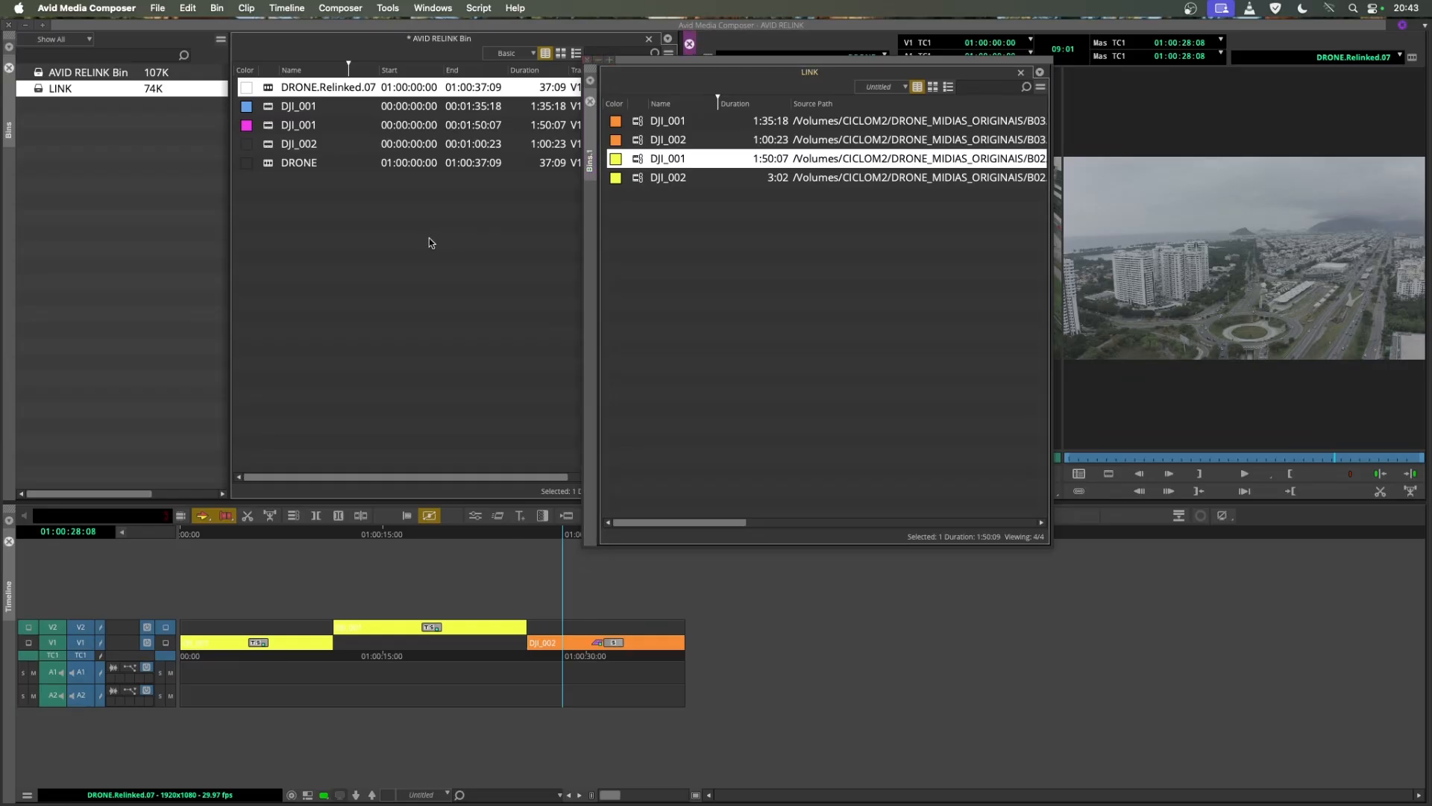
left_click(273, 109)
left_click(273, 140, "shift")
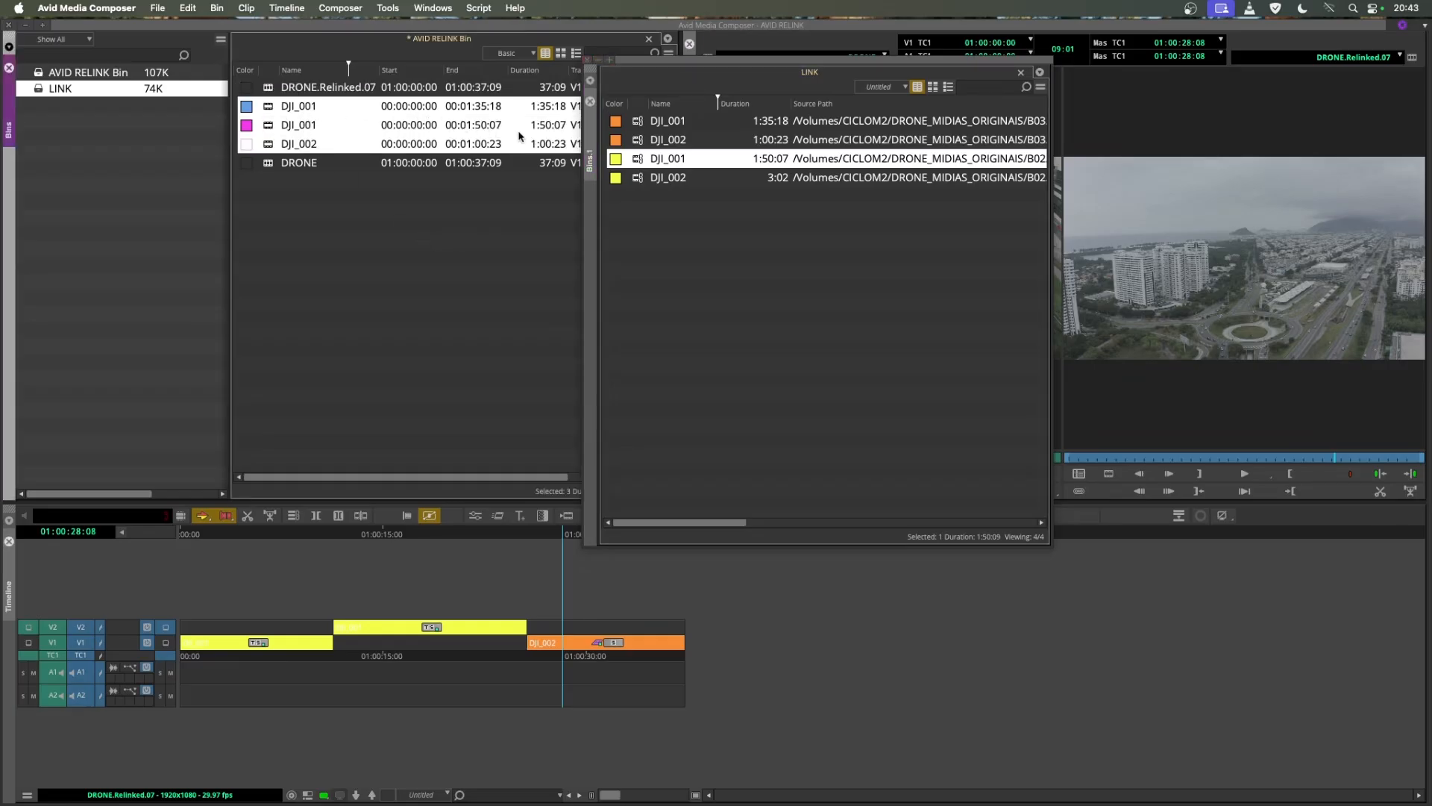
left_click(630, 210)
left_click_drag(689, 67, 802, 84)
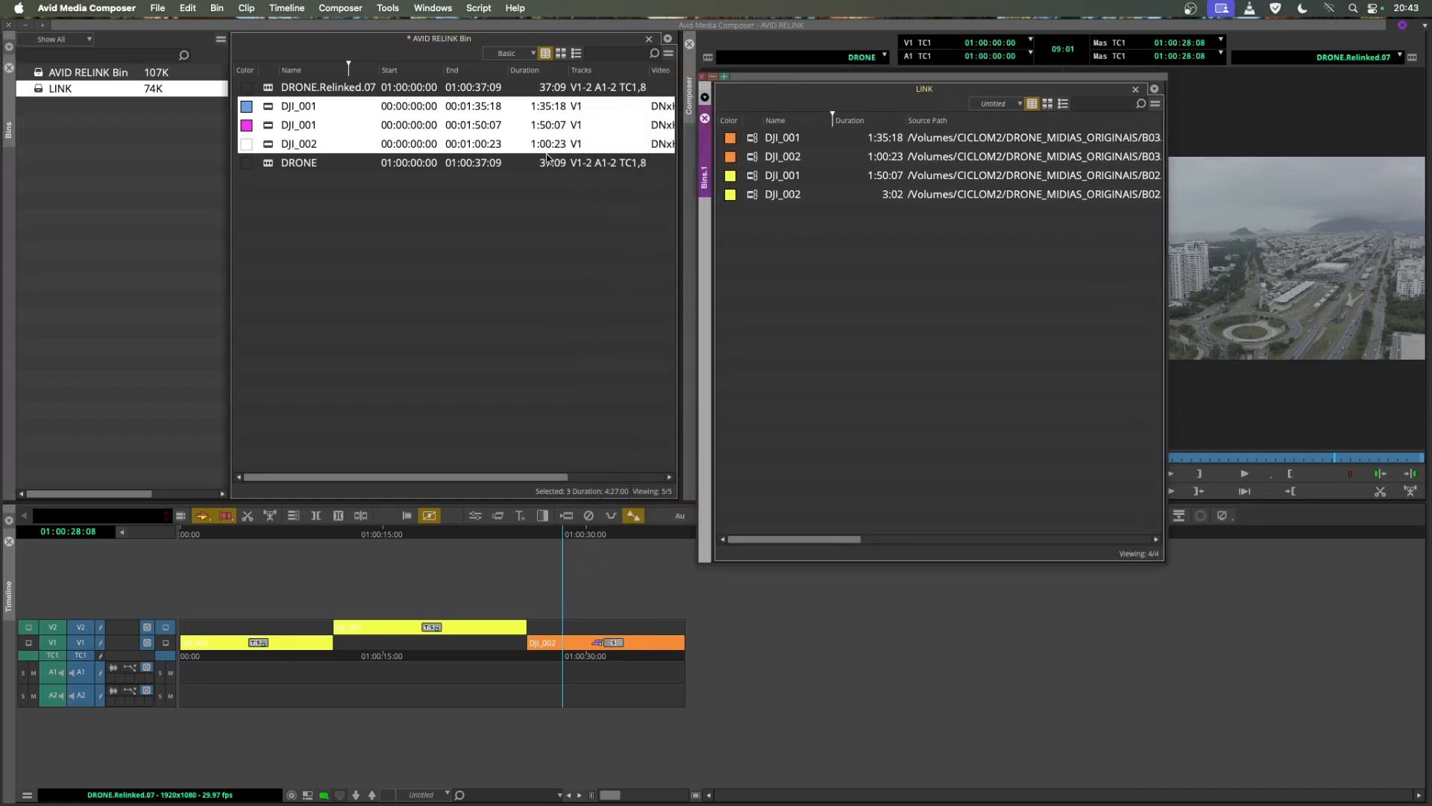
left_click(270, 107)
left_click(284, 127, "shift")
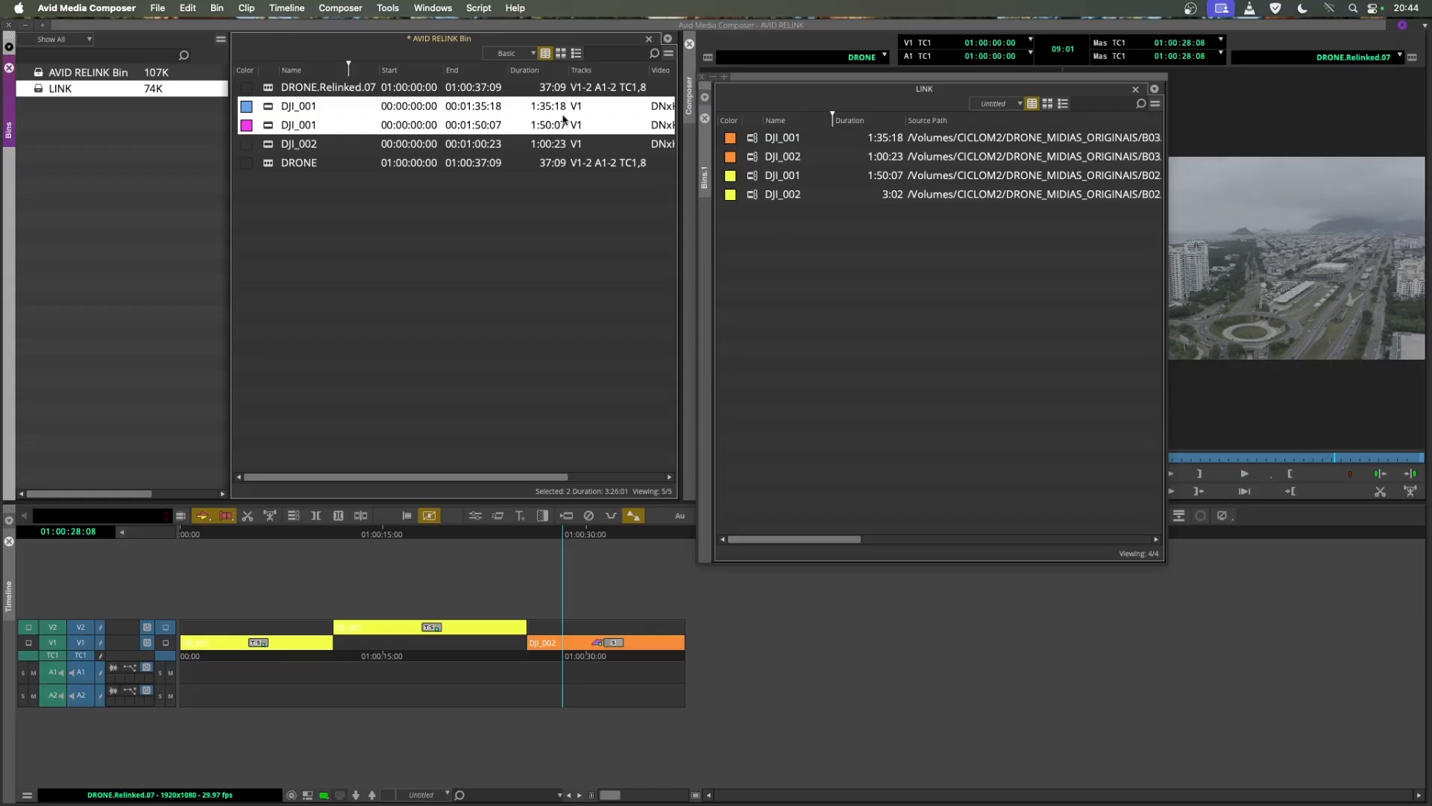
- Examine the source name options, including the additional ones, in DRONE's Managed Media relink settings, then cancel
left_click(270, 164)
right_click(267, 165)
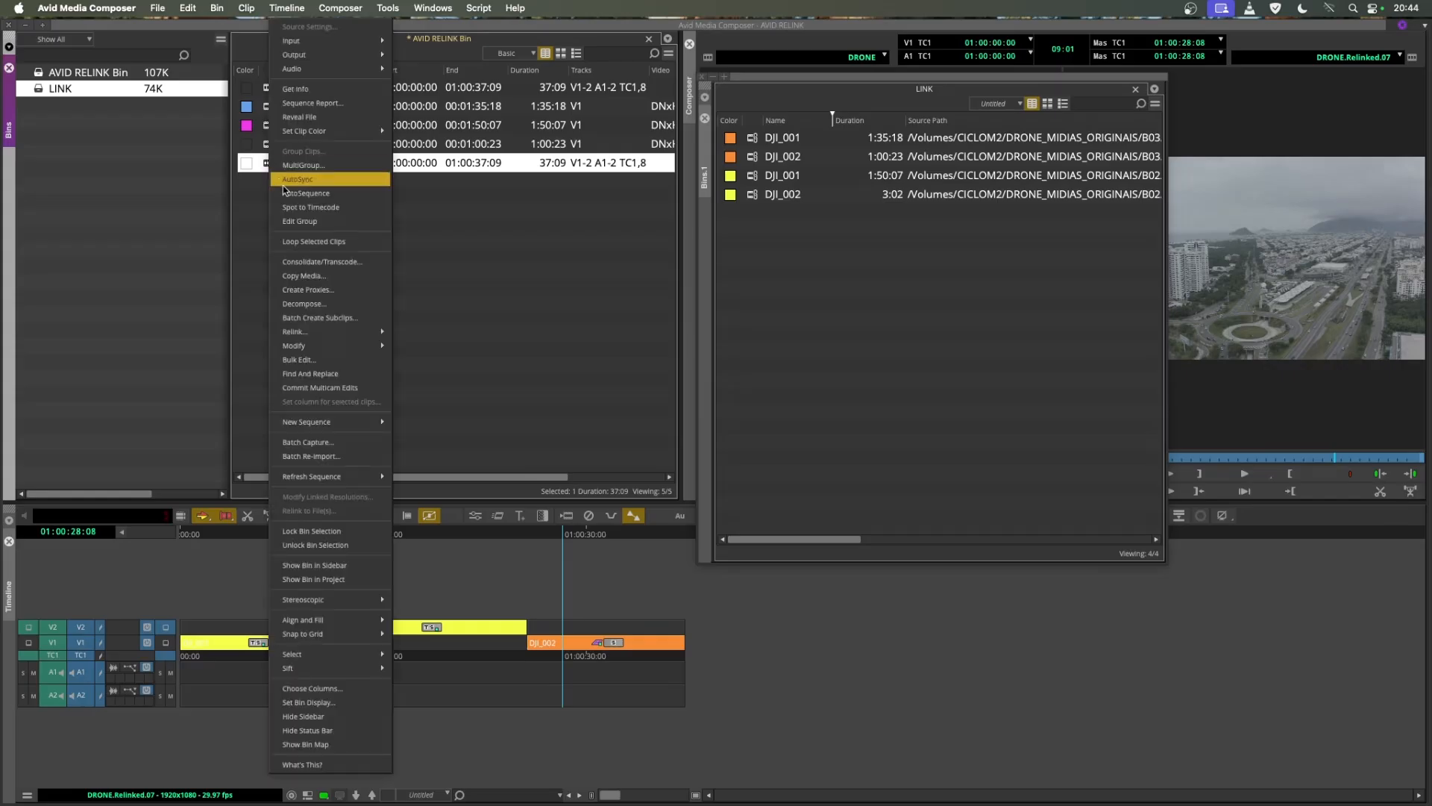
mouse_move(338, 330)
left_click(412, 334)
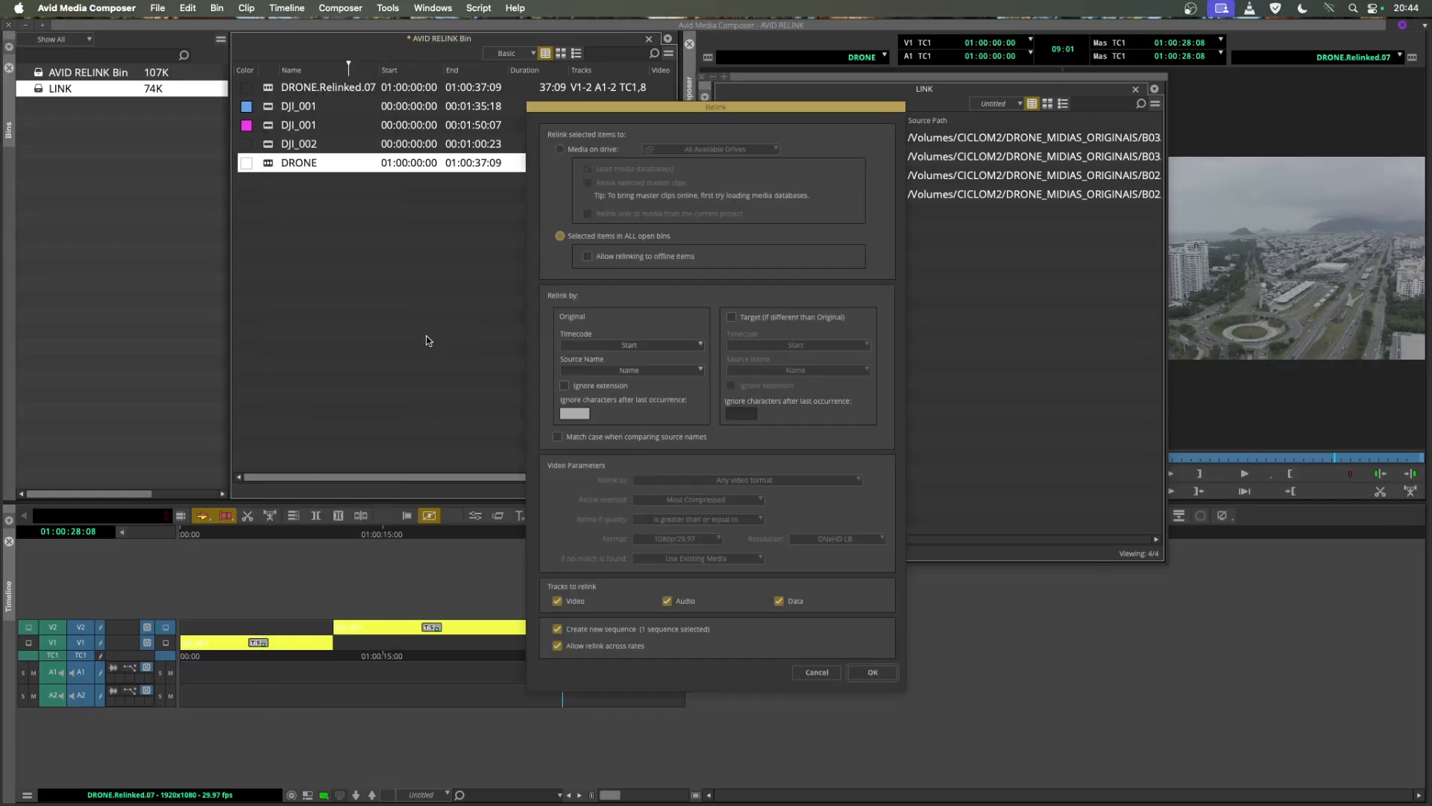
left_click(619, 371)
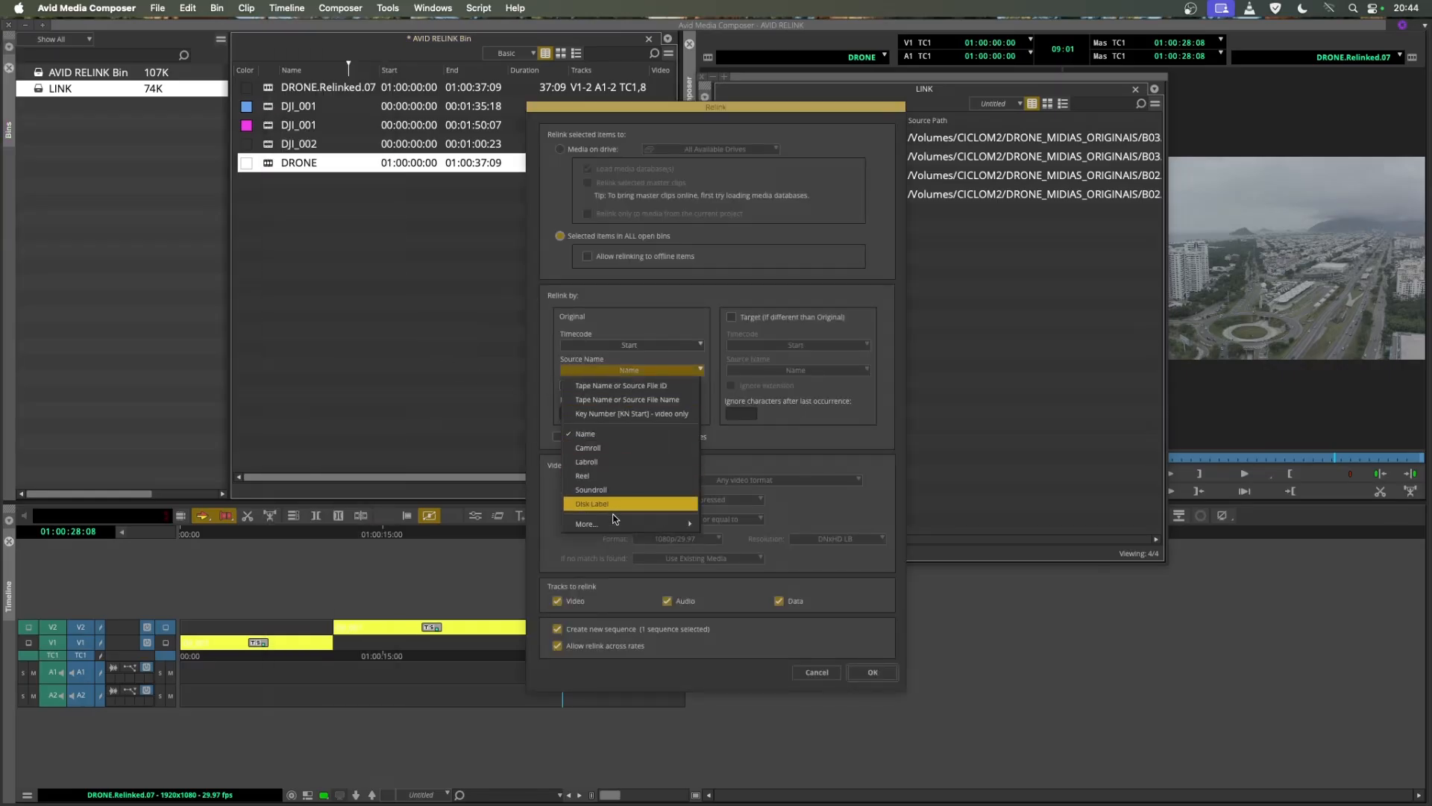
mouse_move(634, 524)
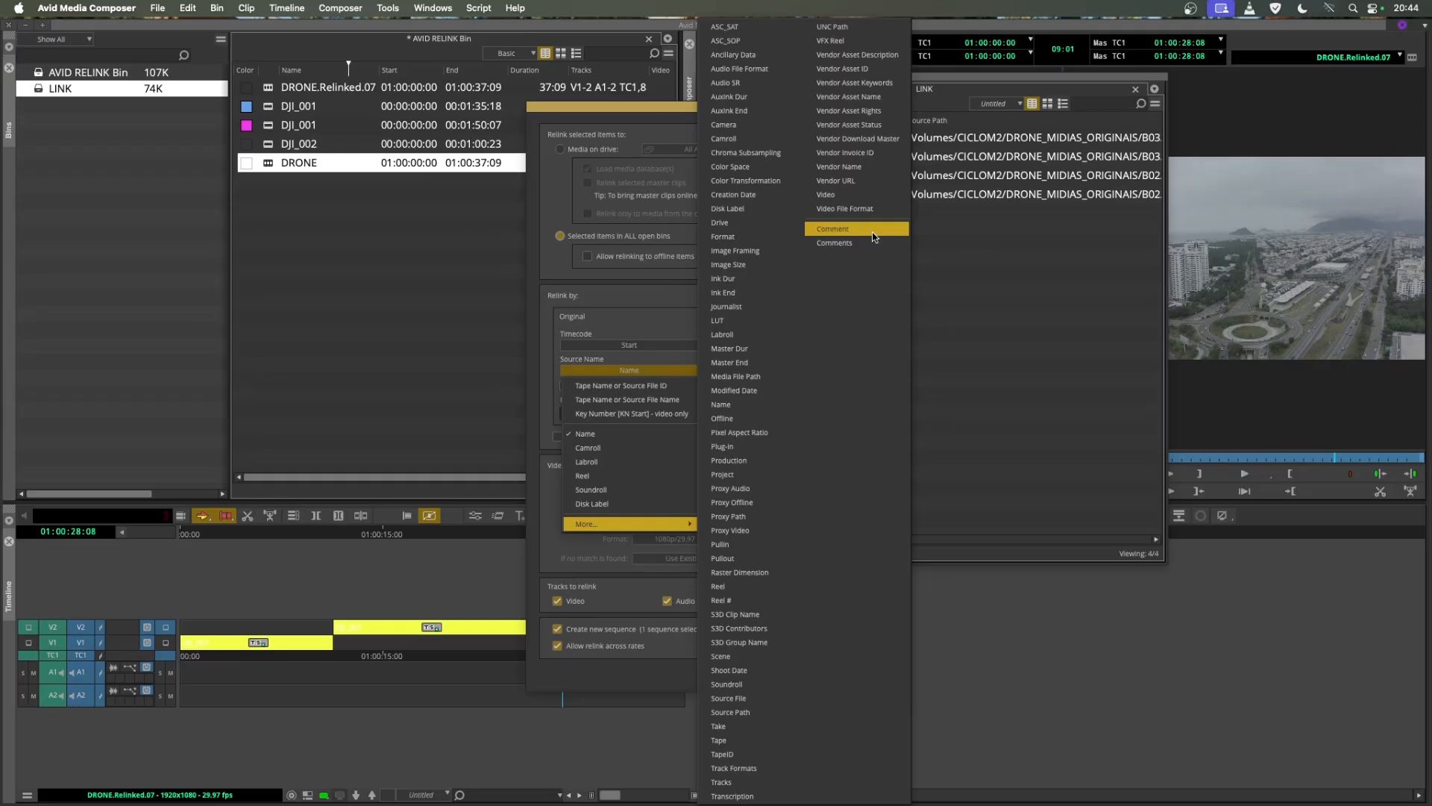
left_click(683, 291)
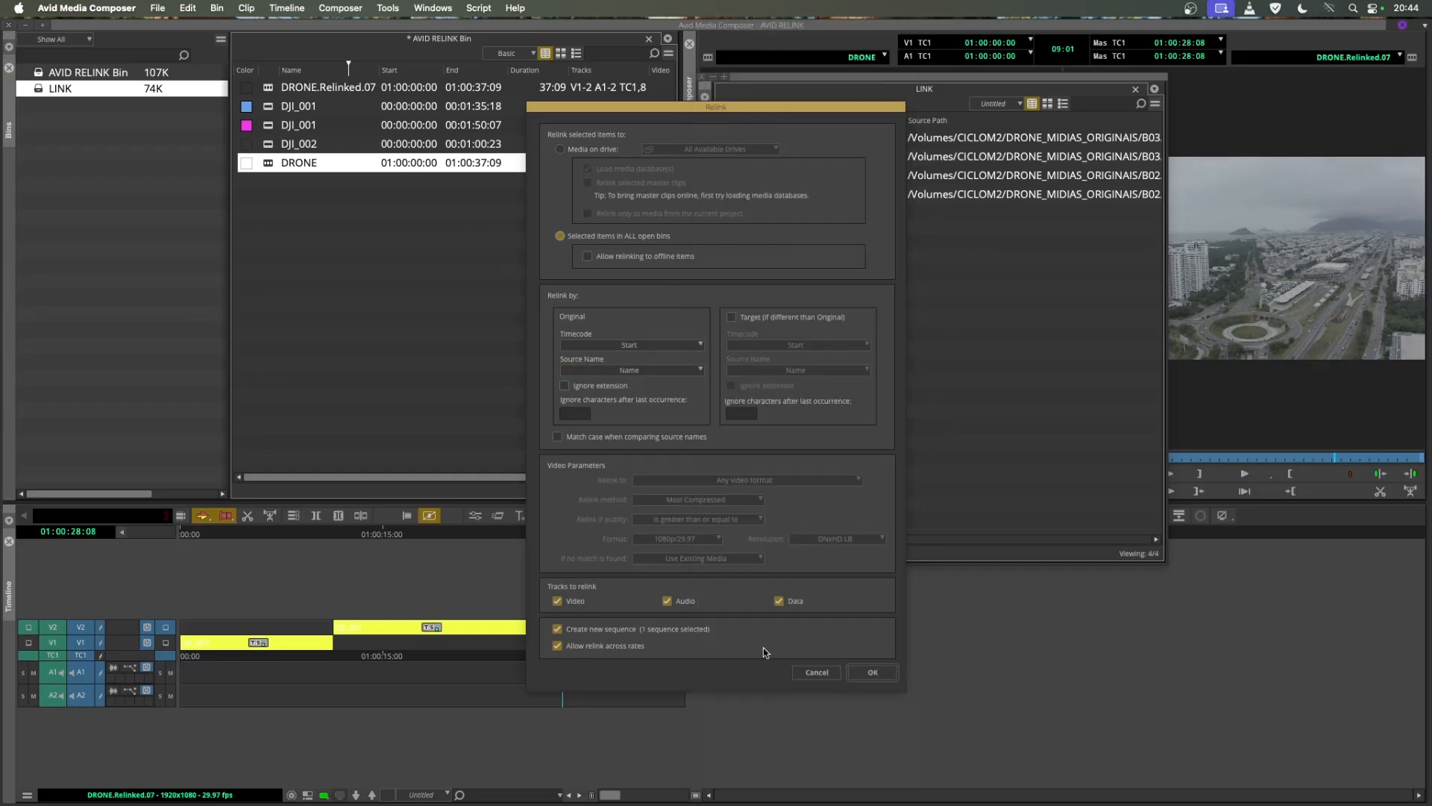
left_click(806, 676)
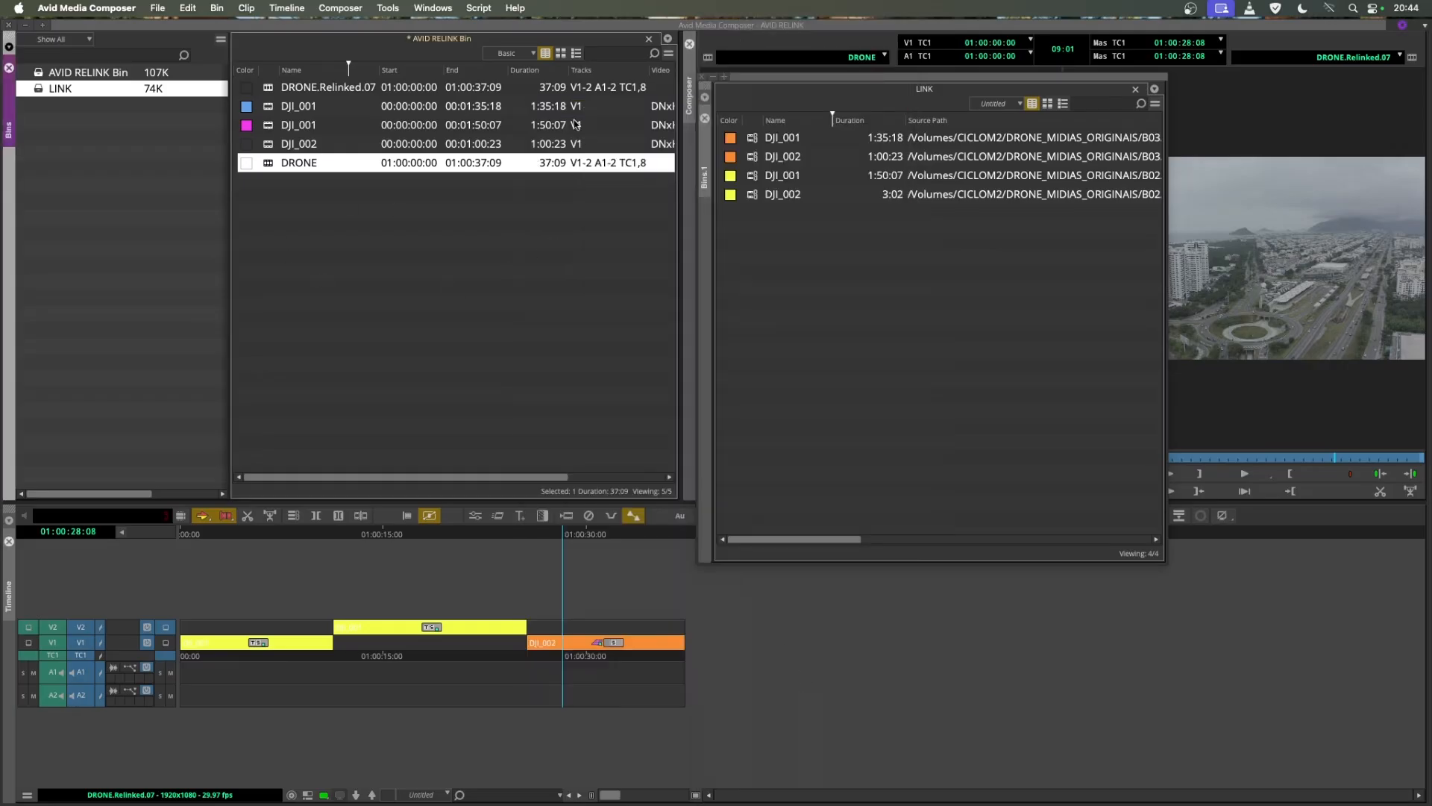
- Copy the Duration column to the Comments column in AVID RELINK Bin and check the copied values
left_click(538, 72)
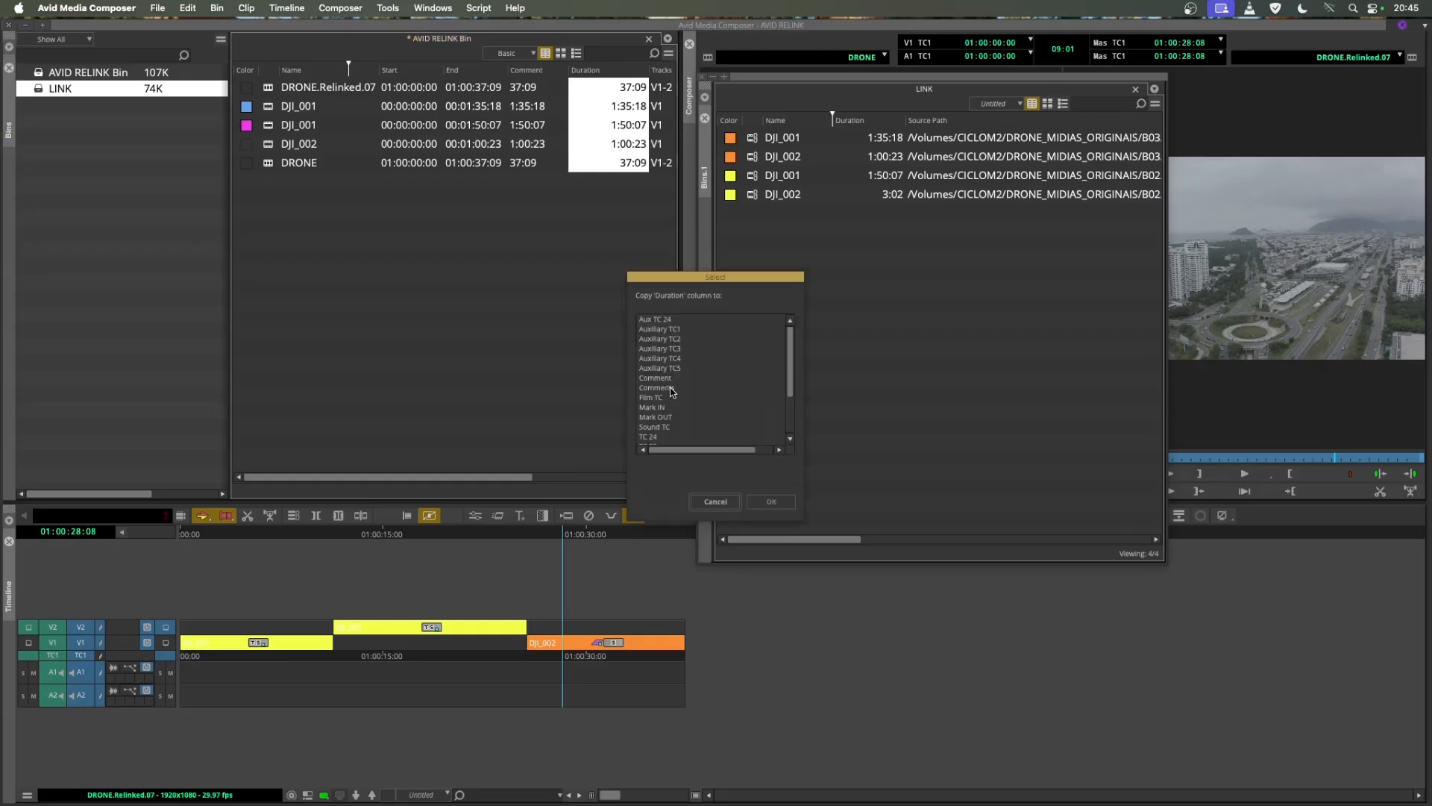
left_click_drag(686, 279, 641, 120)
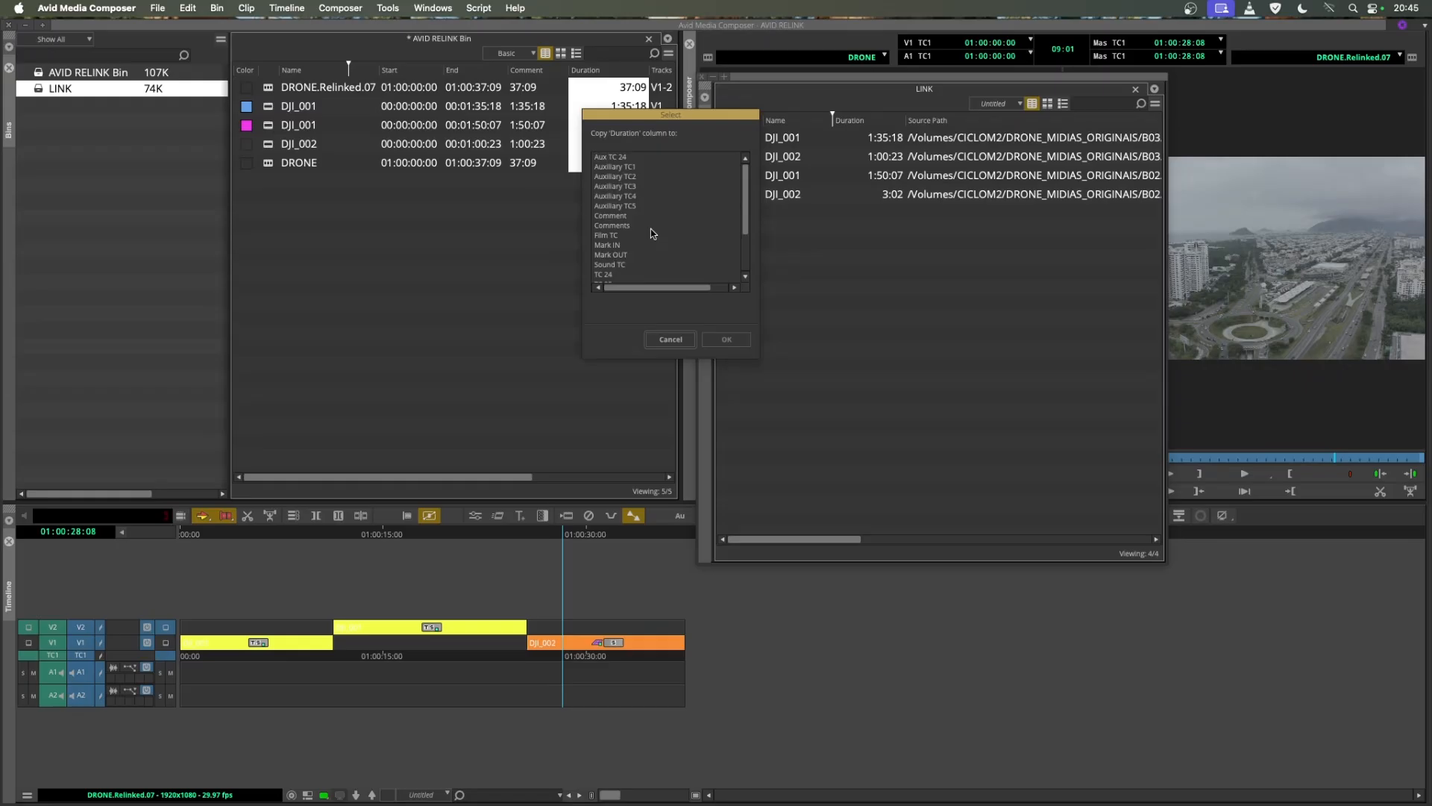
left_click(625, 226)
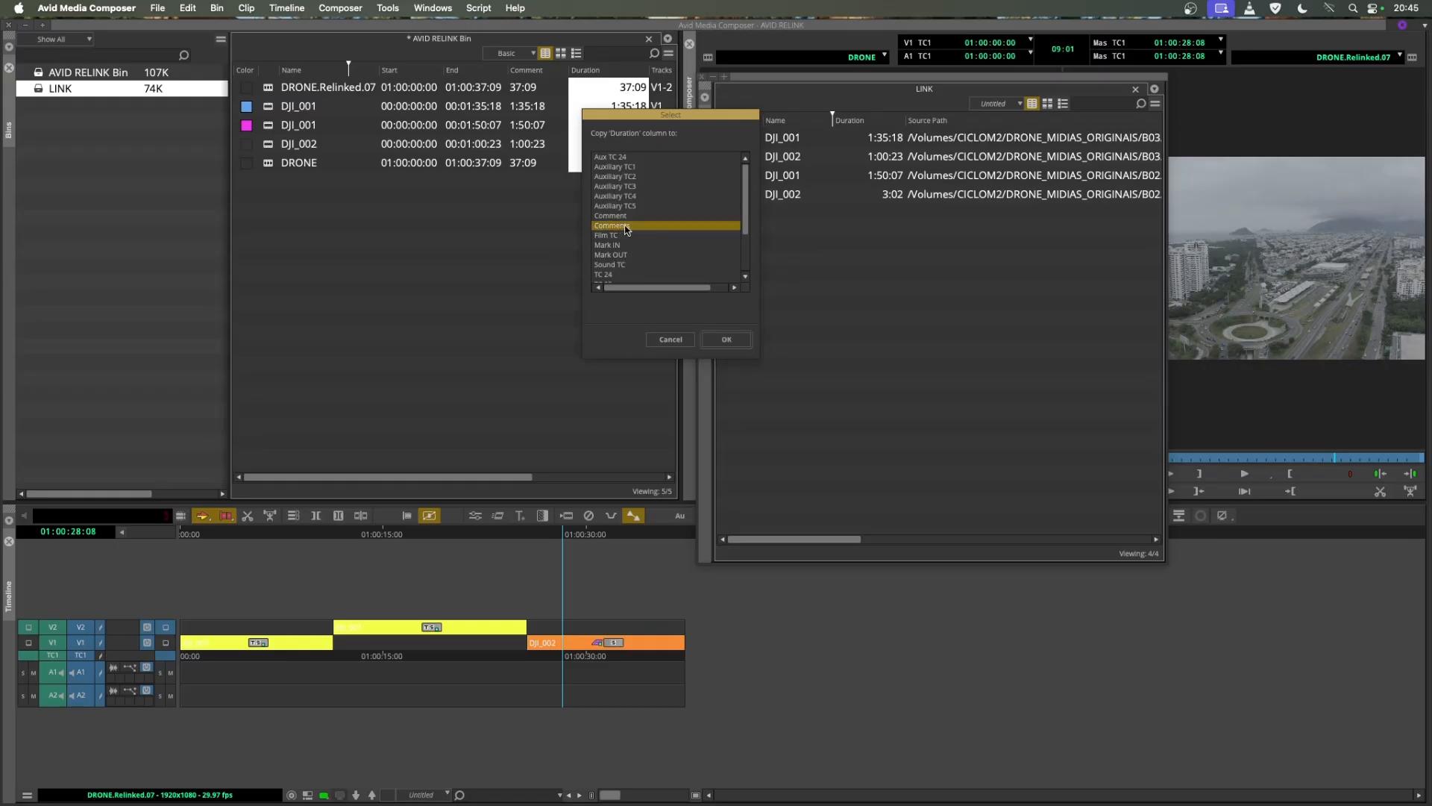
left_click(726, 339)
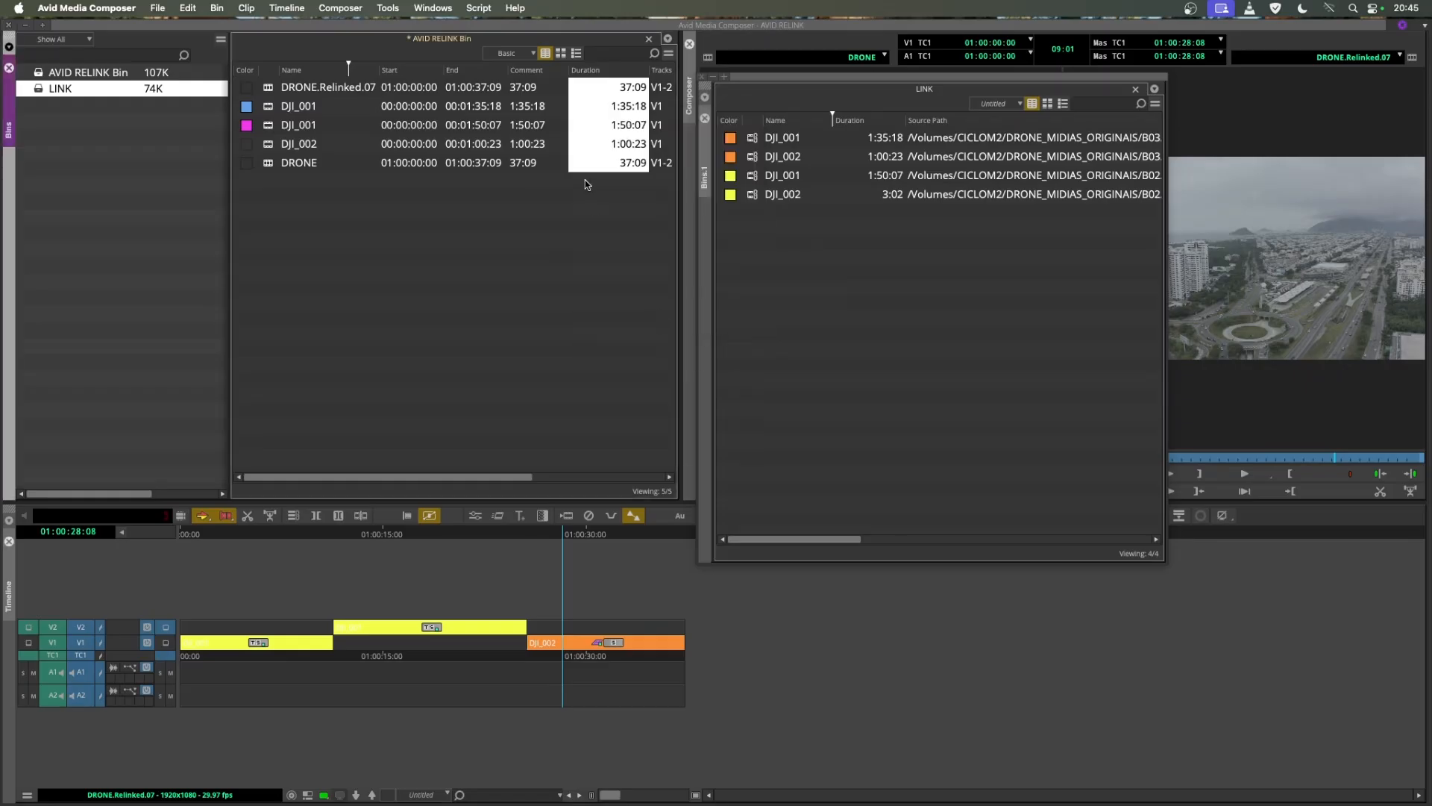
left_click_drag(489, 478, 618, 482)
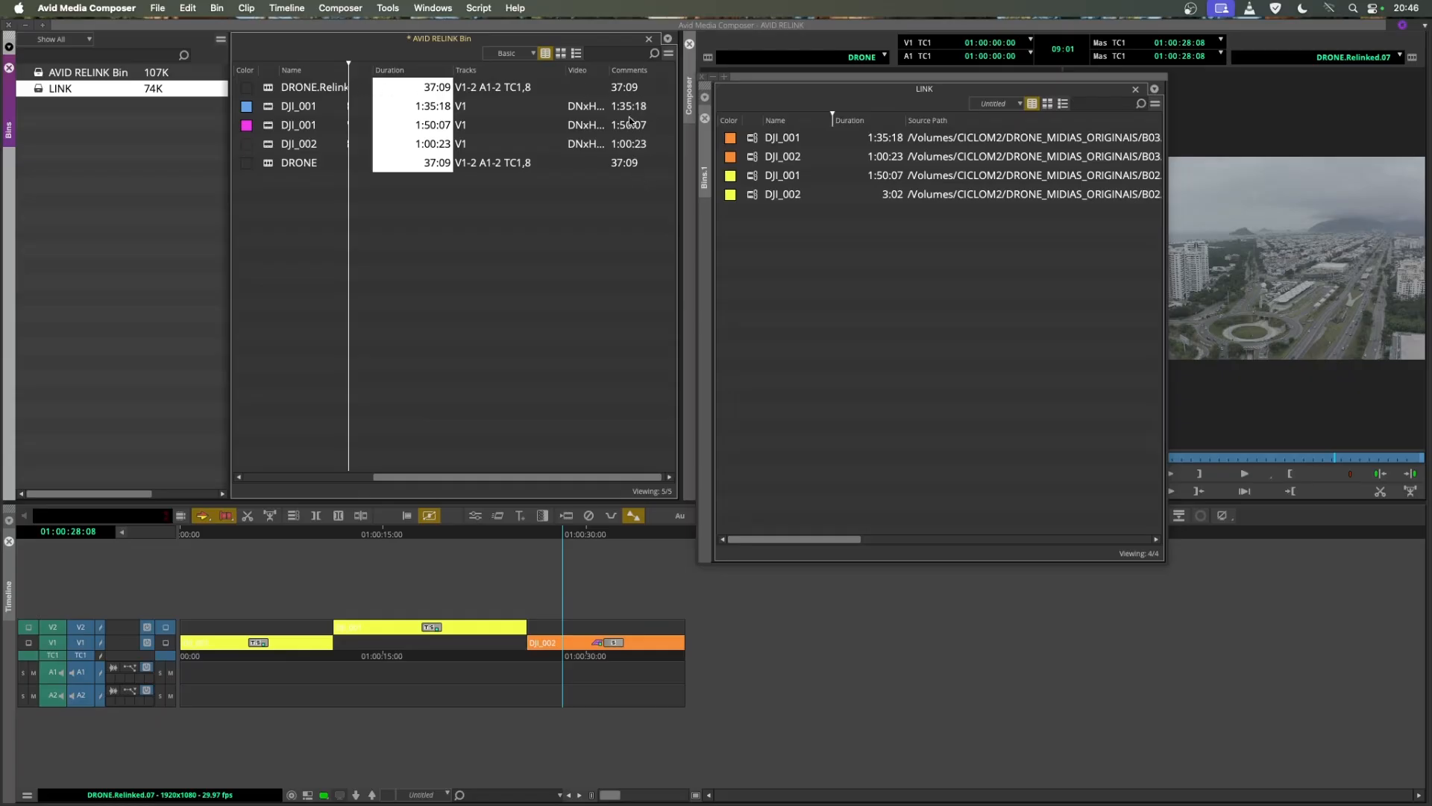
- Copy the LINK bin's Duration column to its Comments column and check the copied values
left_click(763, 284)
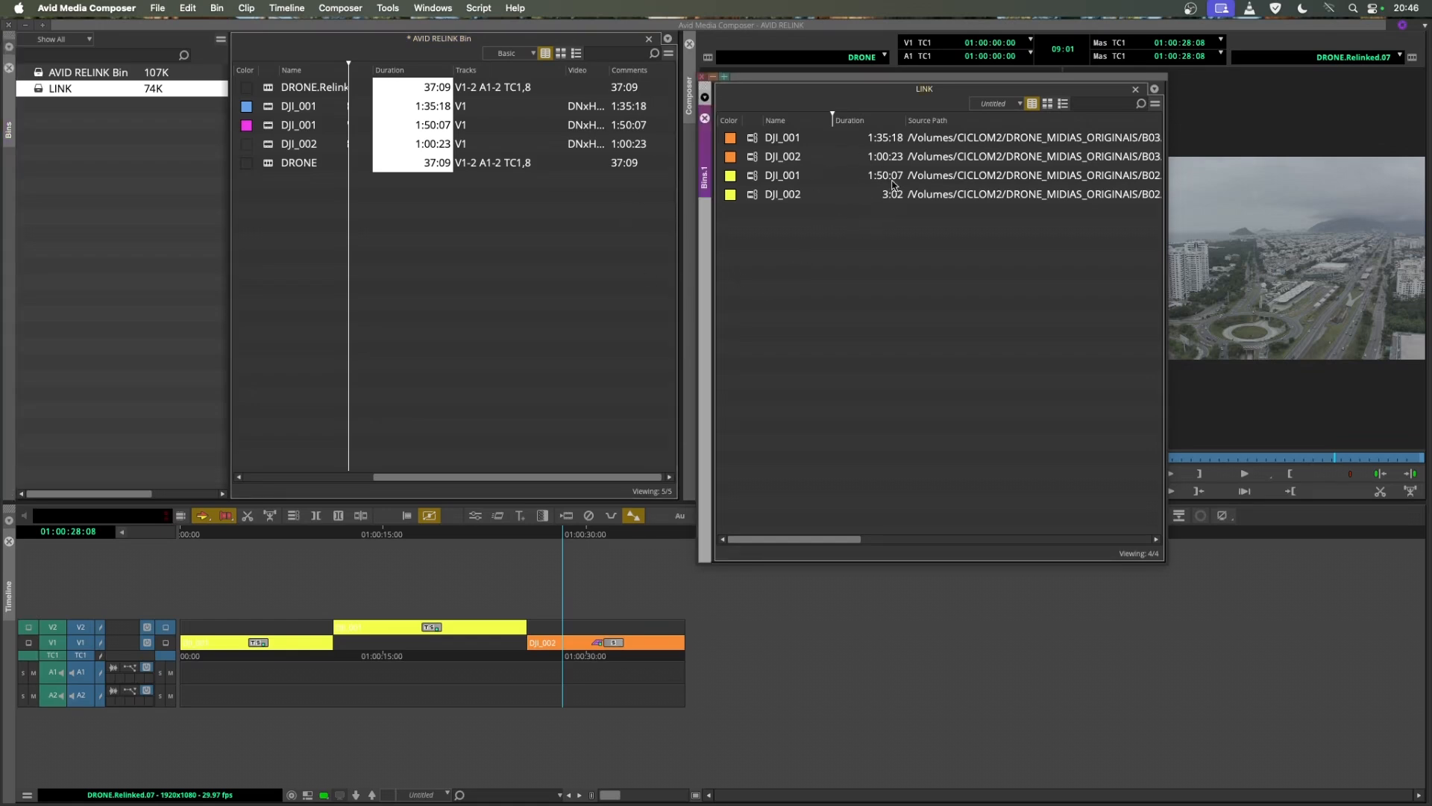
left_click(863, 120)
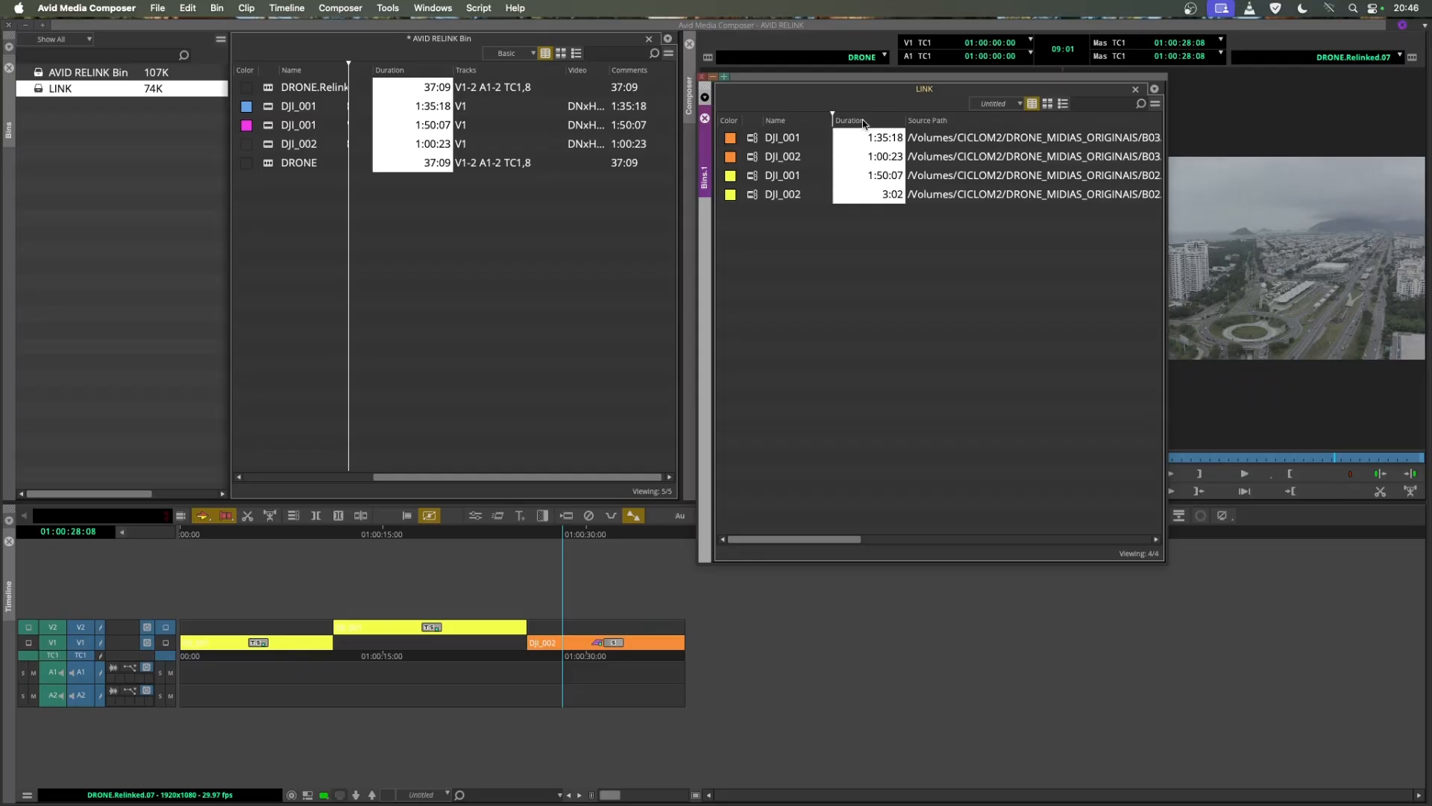
key("super+d")
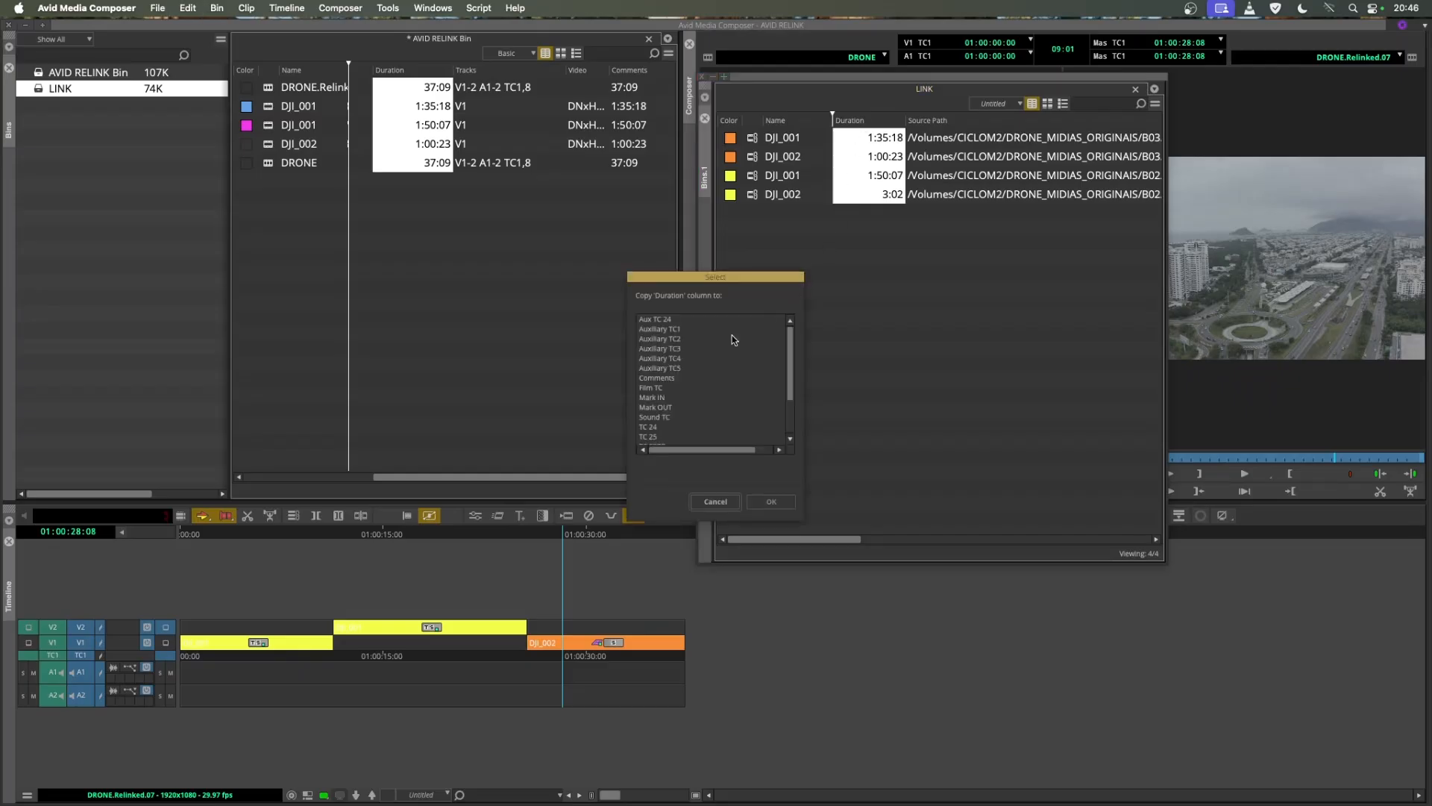
left_click(672, 379)
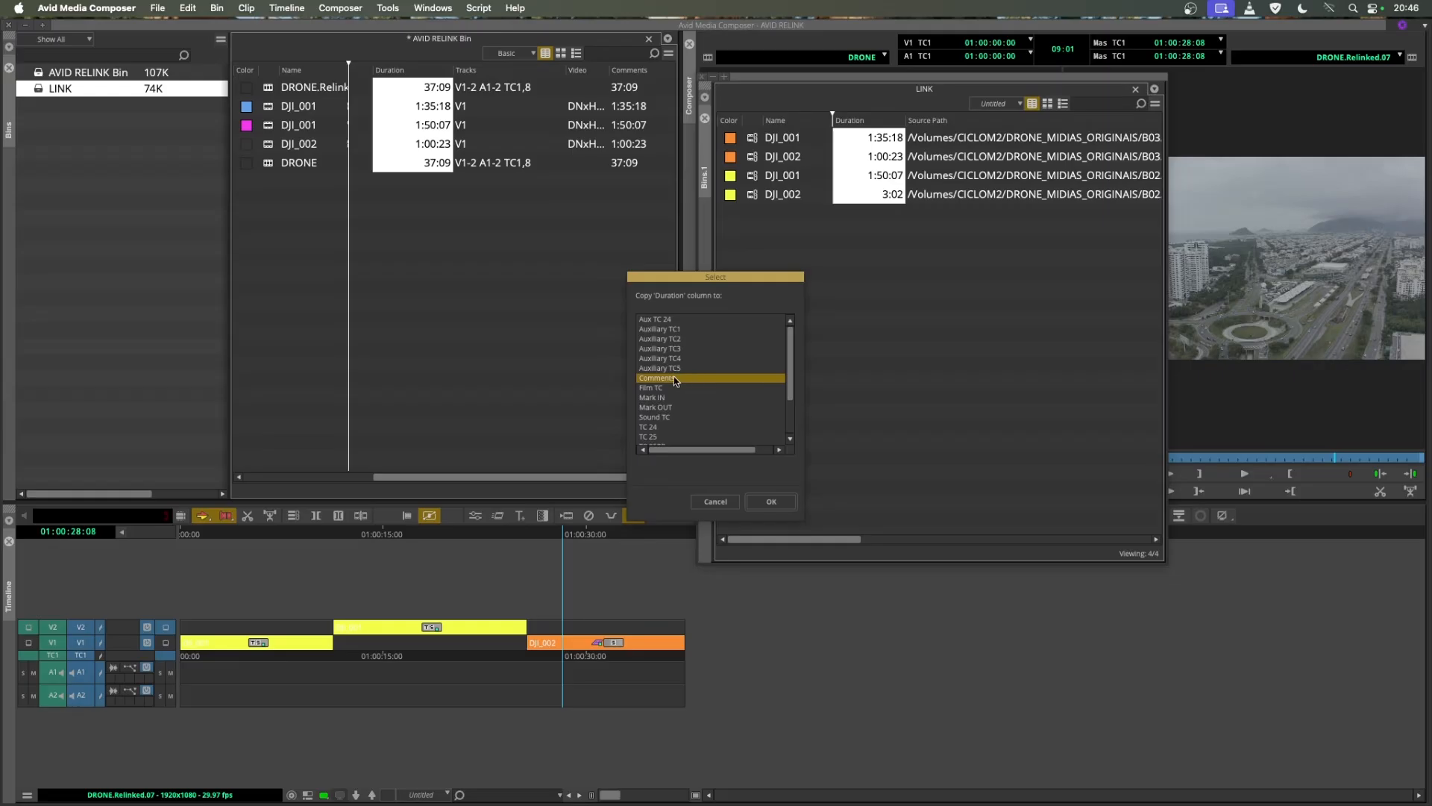
left_click(772, 501)
left_click_drag(799, 539, 1074, 543)
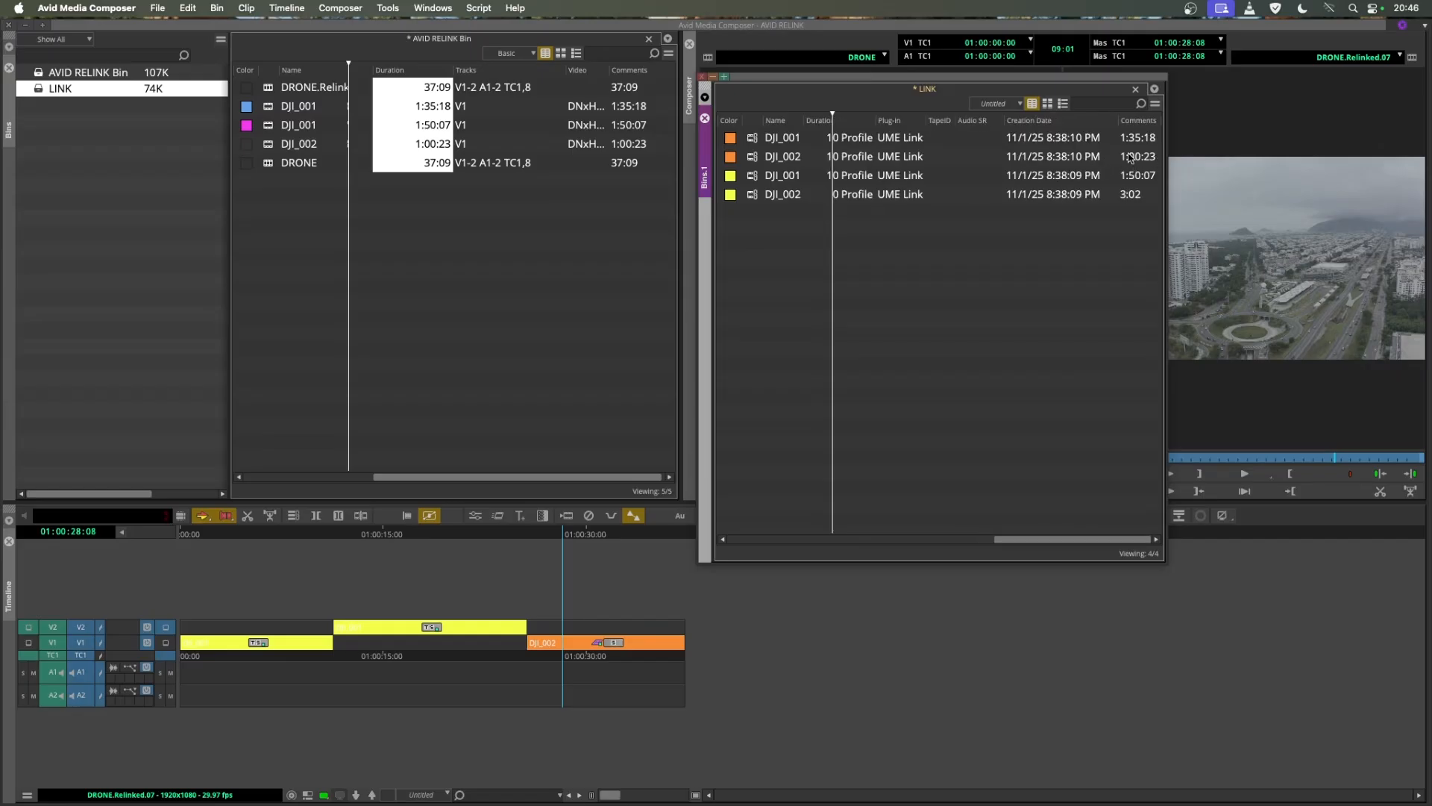
- Compare the Comments columns of both bins, then place the LINK window clear of AVID RELINK Bin and select its four clips
left_click_drag(988, 78, 491, 178)
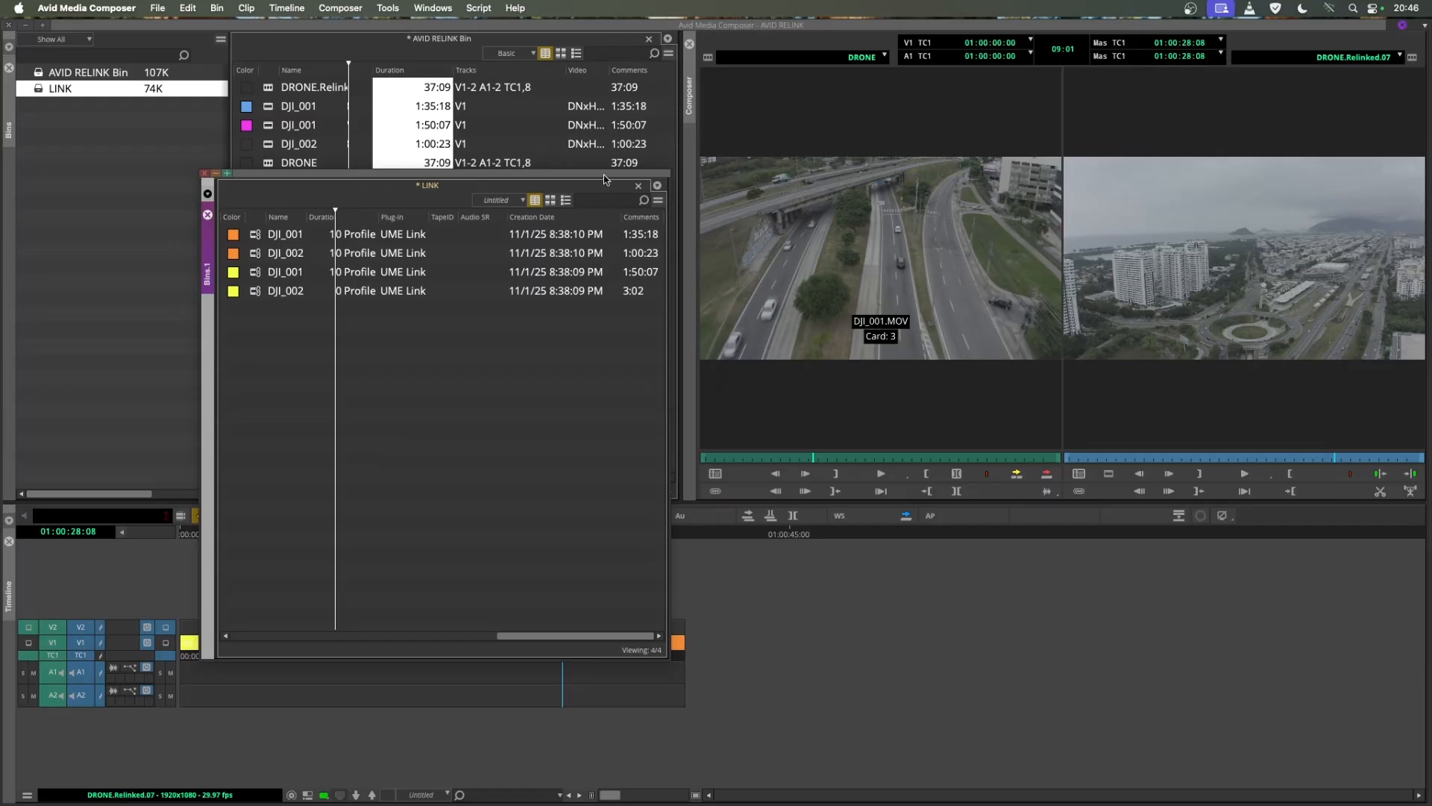
left_click_drag(604, 179, 1151, 112)
left_click_drag(857, 283, 826, 168)
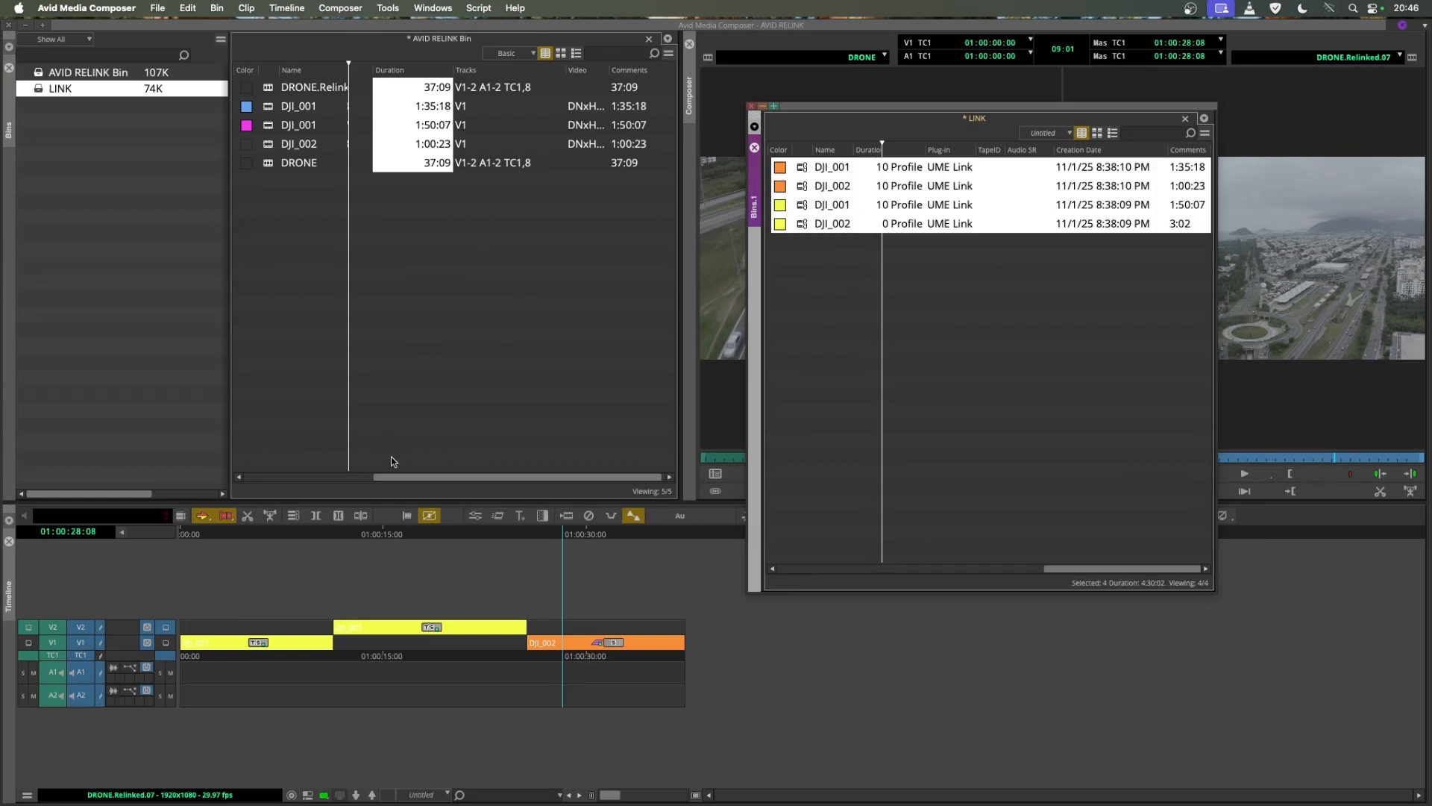
- Relink the DRONE sequence as managed media to the selected items in all open bins, using Comments as the source name
left_click_drag(404, 476, 261, 473)
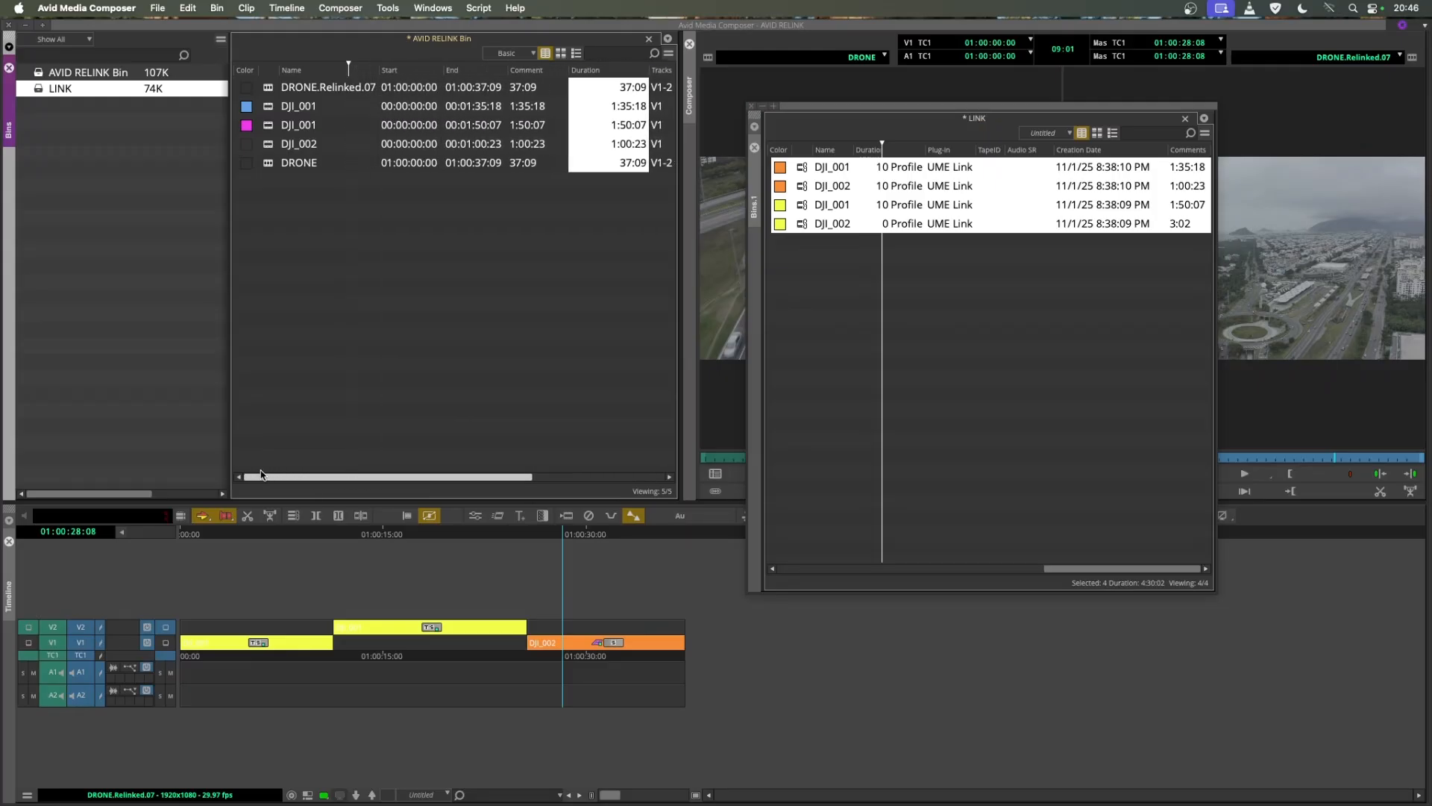
double_click(270, 164)
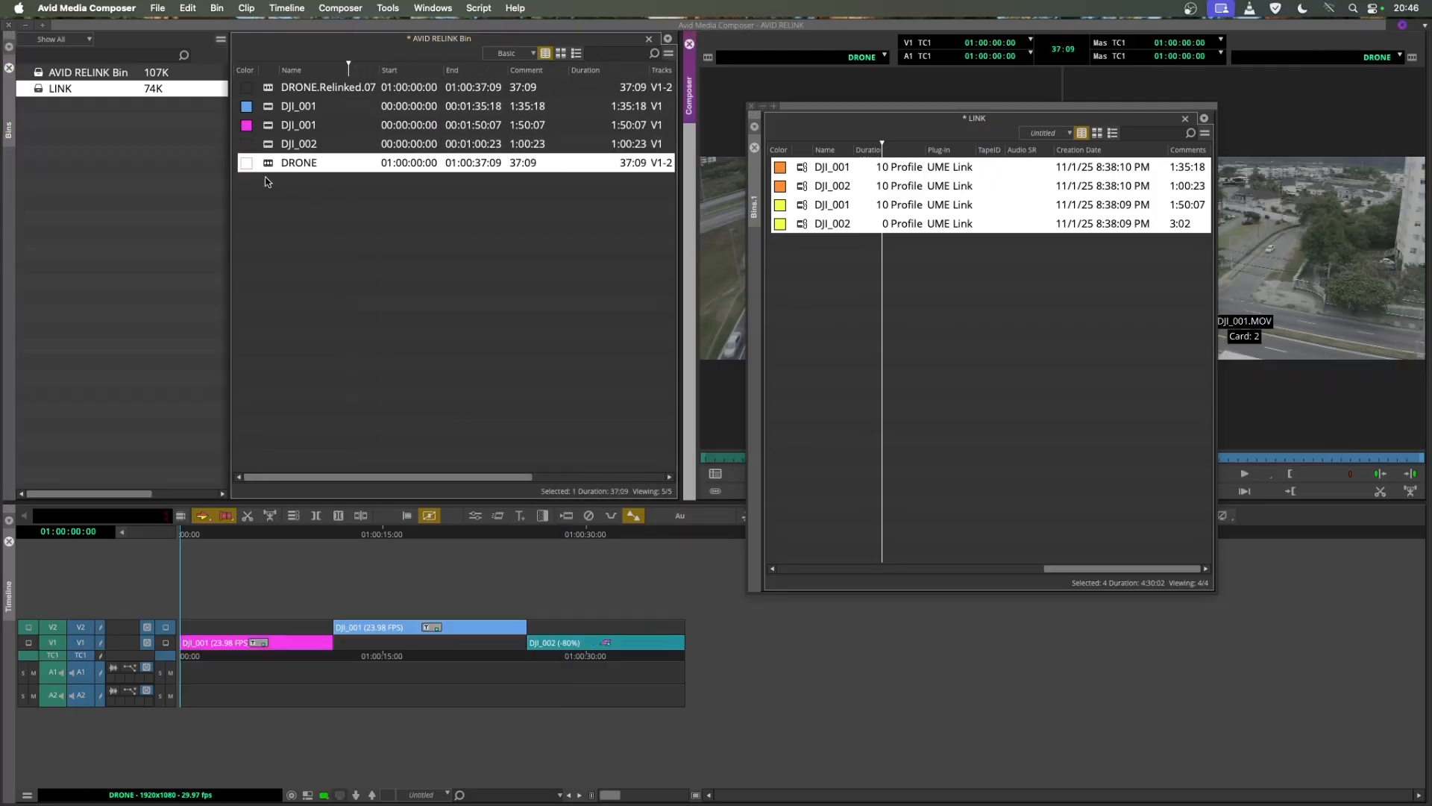
right_click(271, 164)
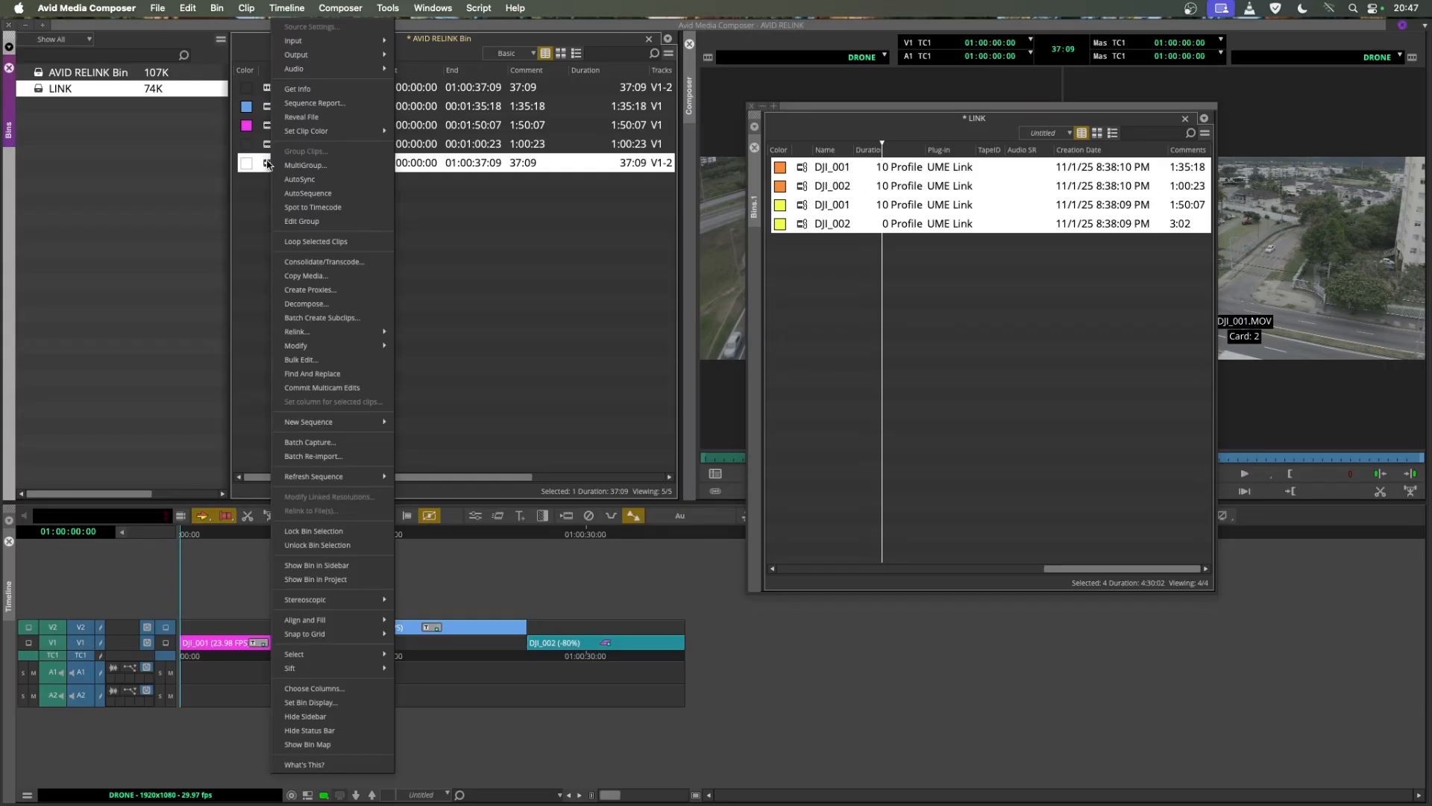
mouse_move(324, 333)
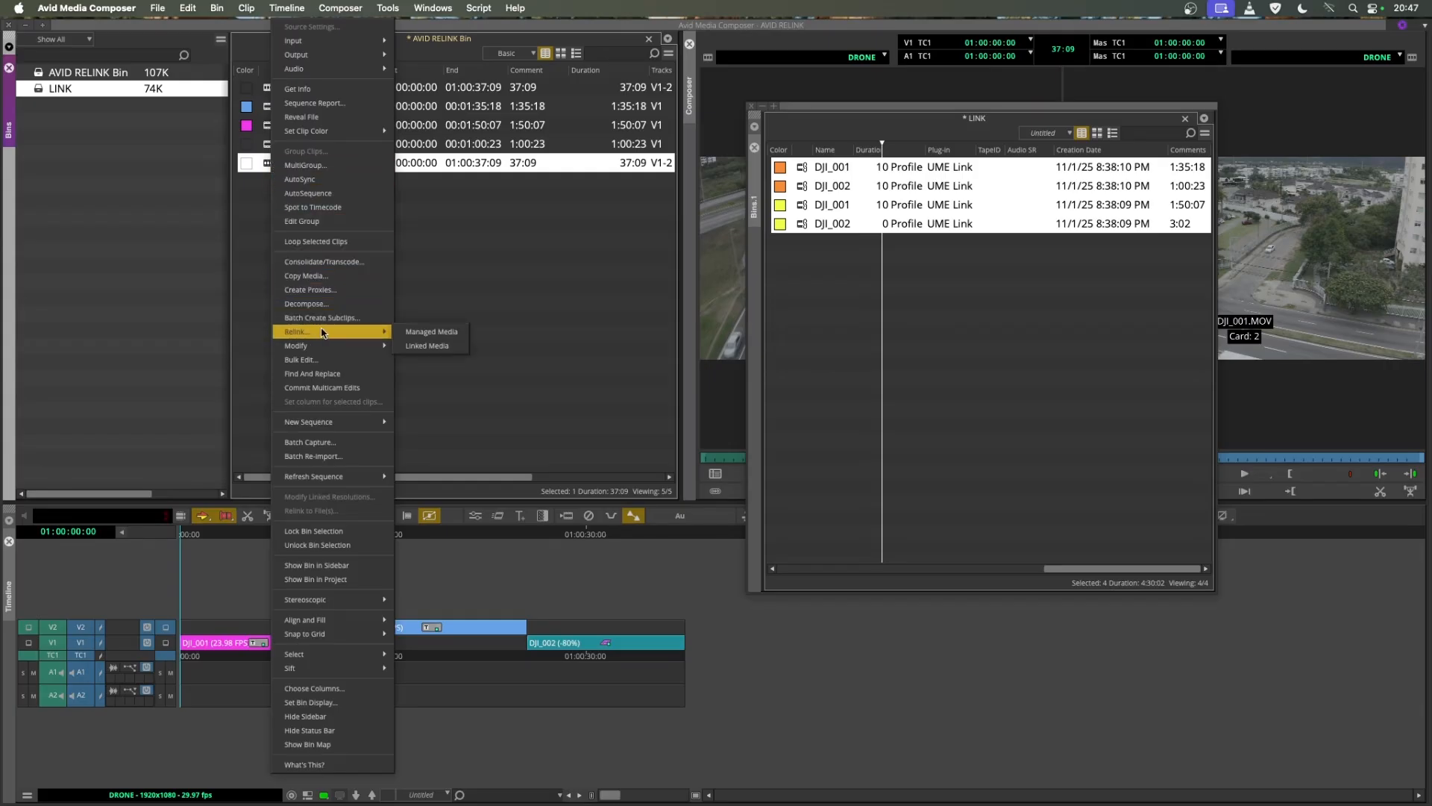
left_click(414, 333)
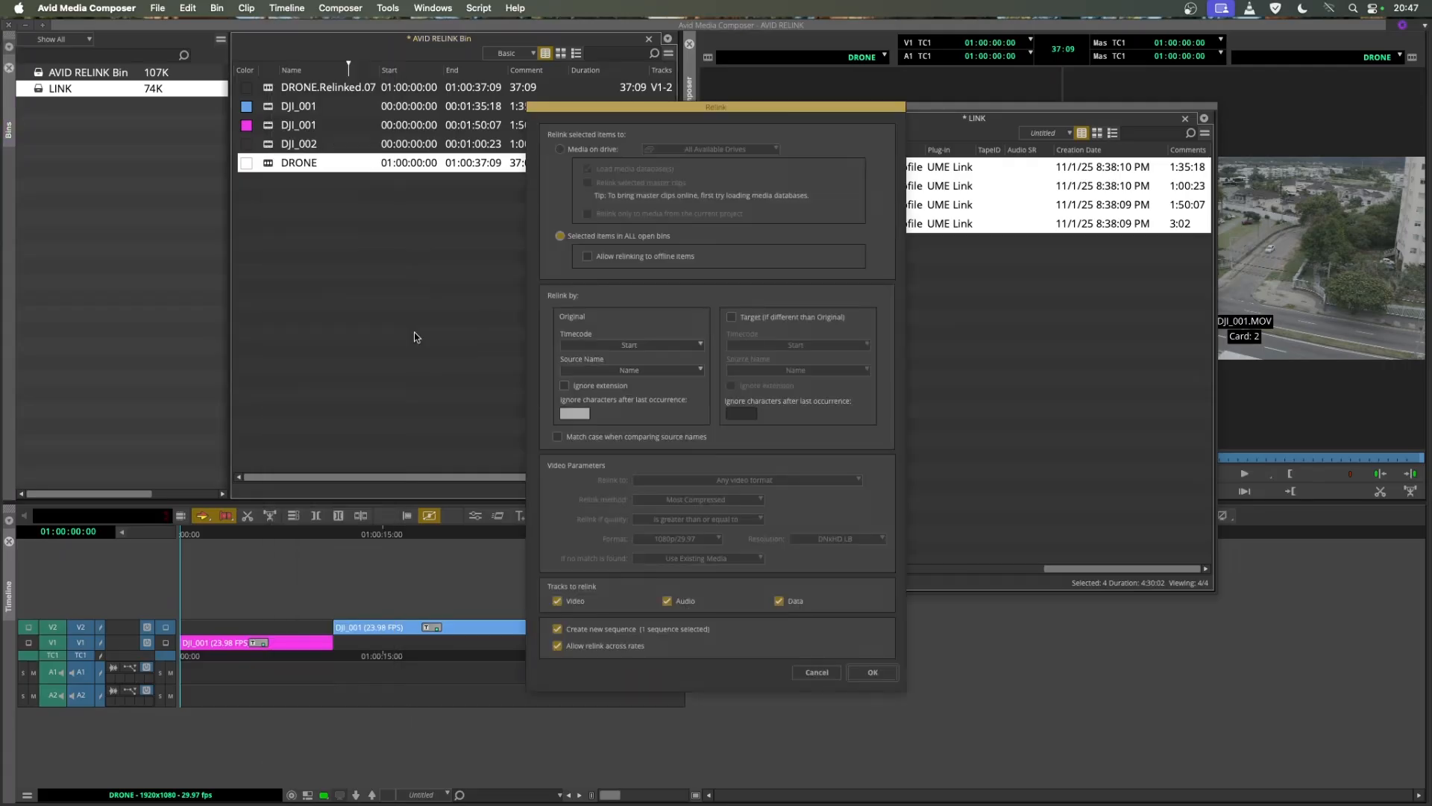
left_click(646, 371)
mouse_move(611, 530)
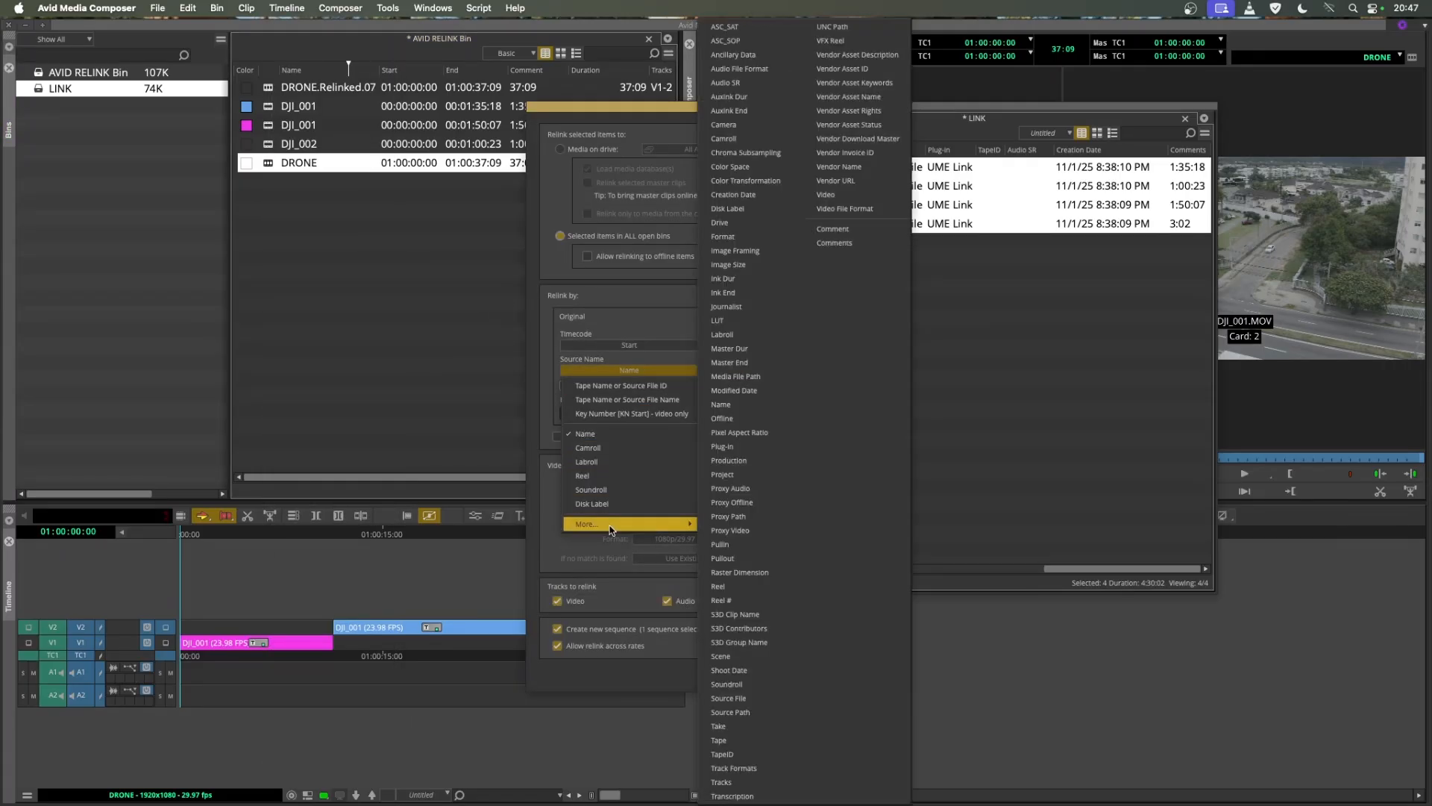
left_click(833, 244)
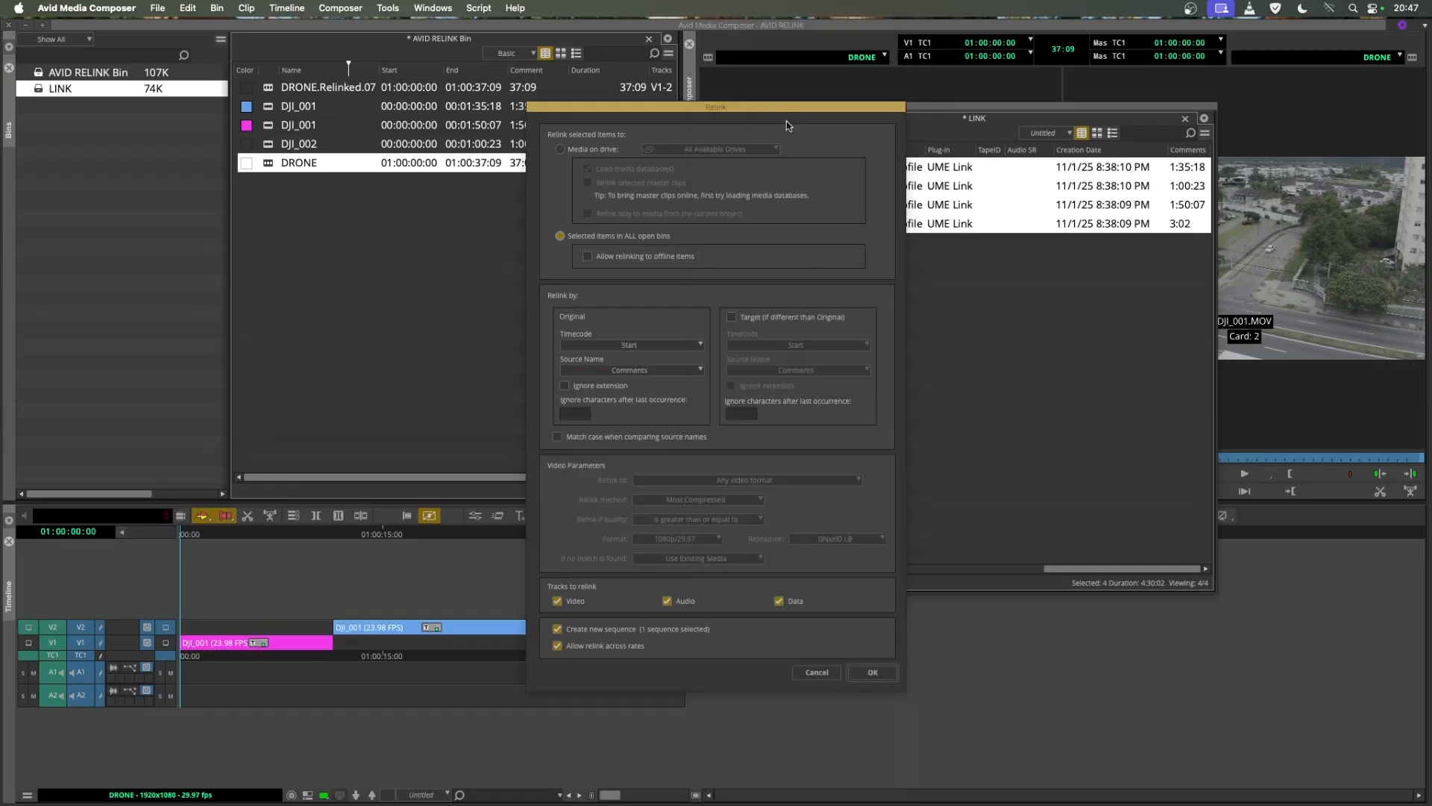
left_click_drag(786, 109, 758, 80)
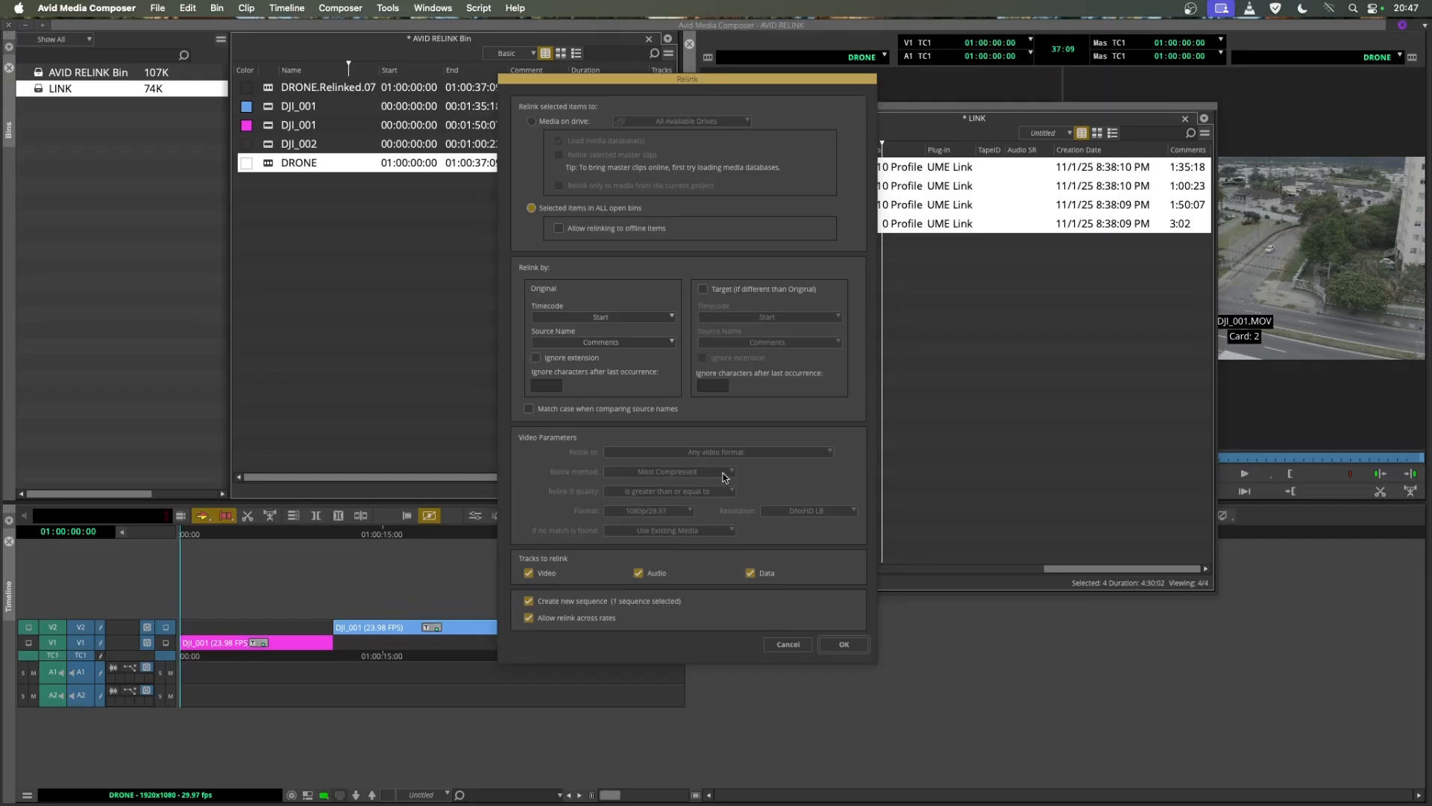
left_click(844, 646)
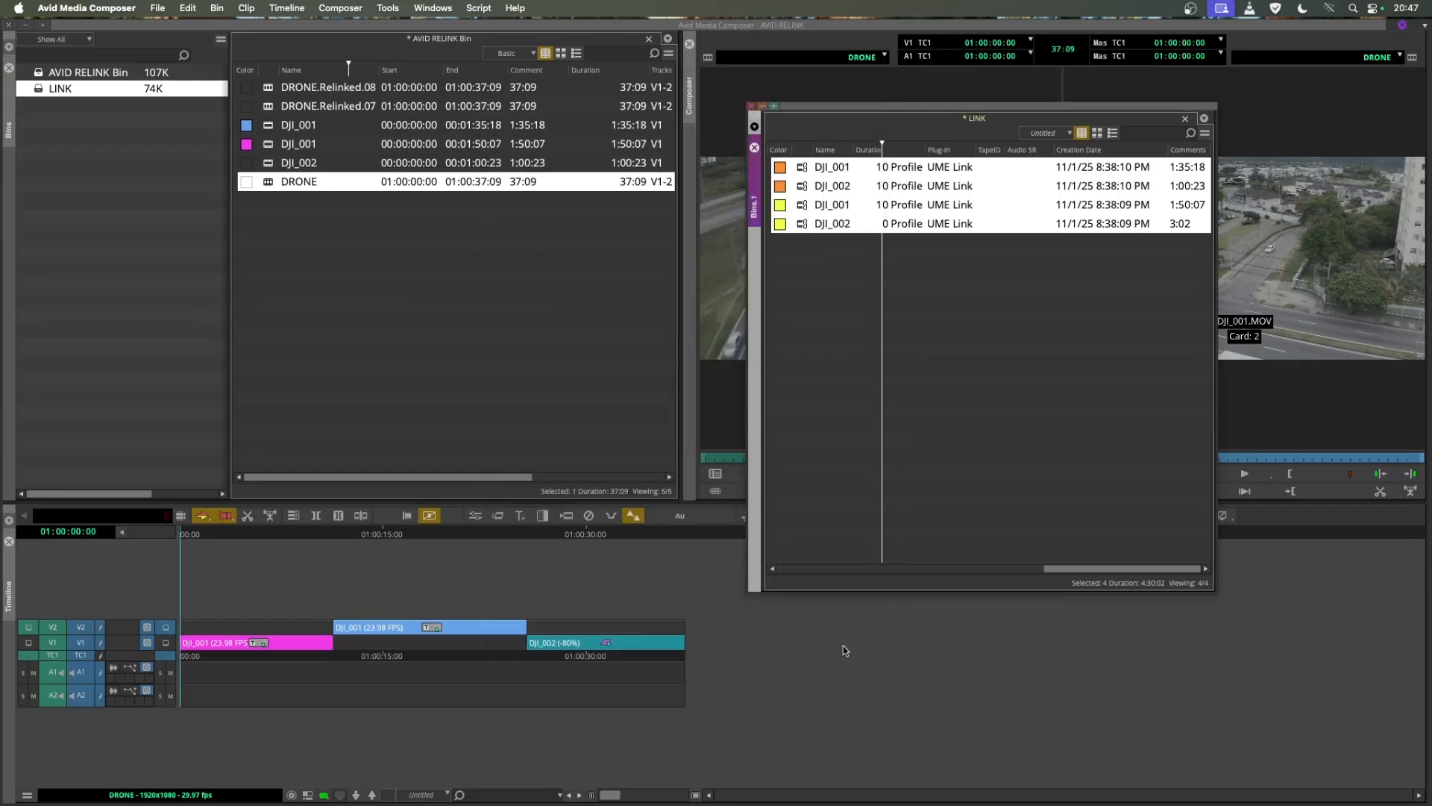
- Load DRONE.Relinked.08 into the timeline to check its clips, then close the LINK window and save AVID RELINK Bin
double_click(271, 90)
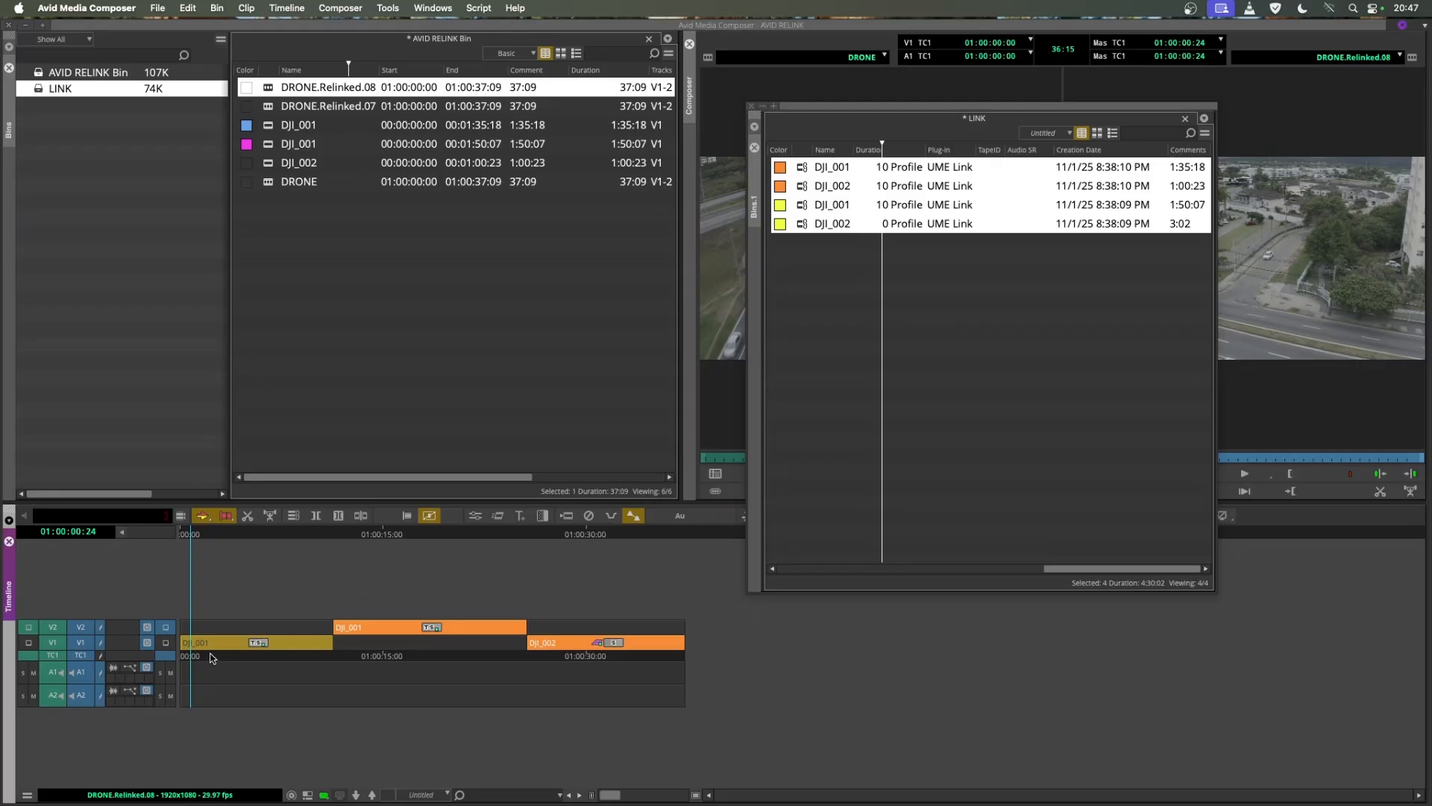
left_click(356, 628)
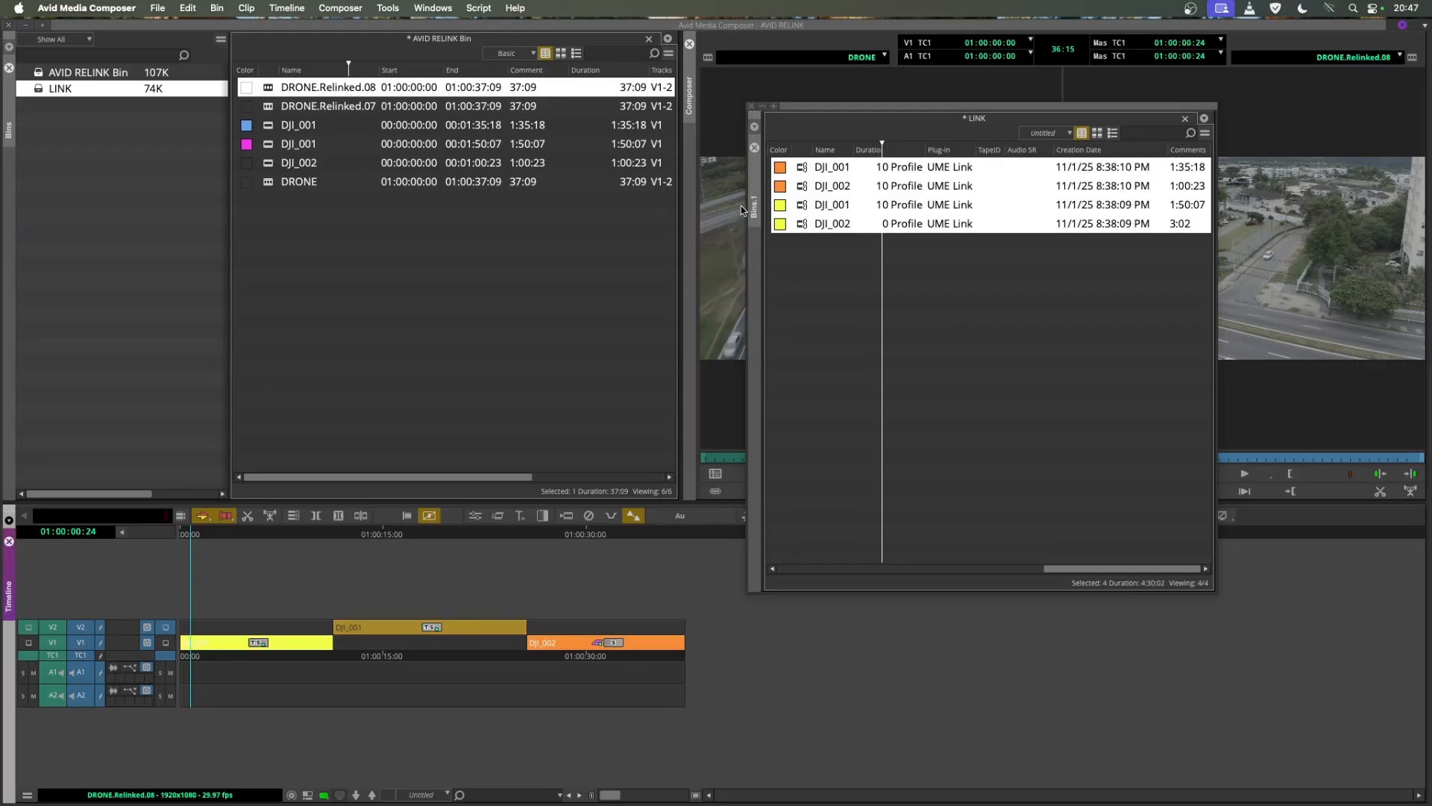
left_click(754, 148)
left_click(335, 309)
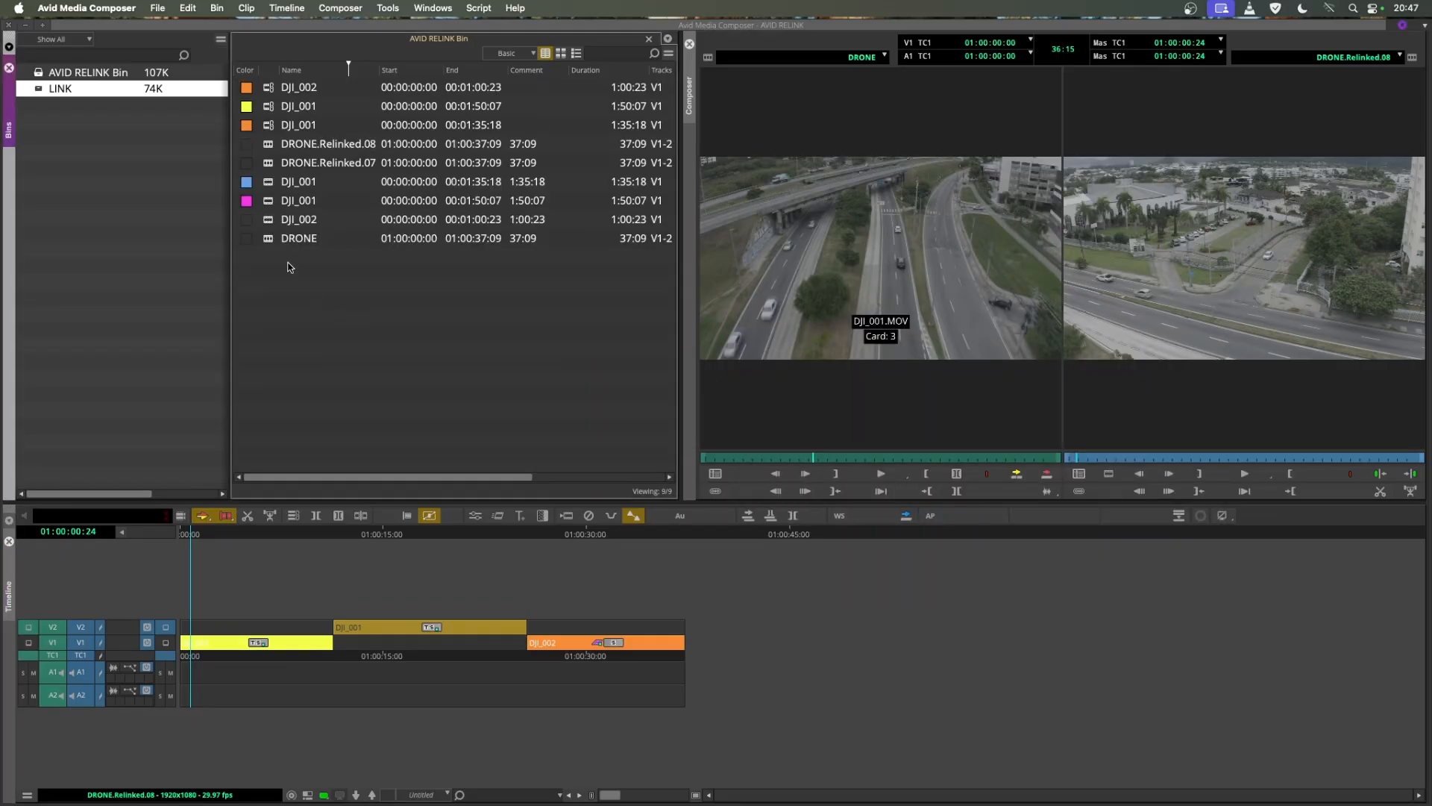
key("super+s")
- Load the original DRONE sequence as the source, park both sequences at their start and gang the source and record monitors
left_click(271, 240)
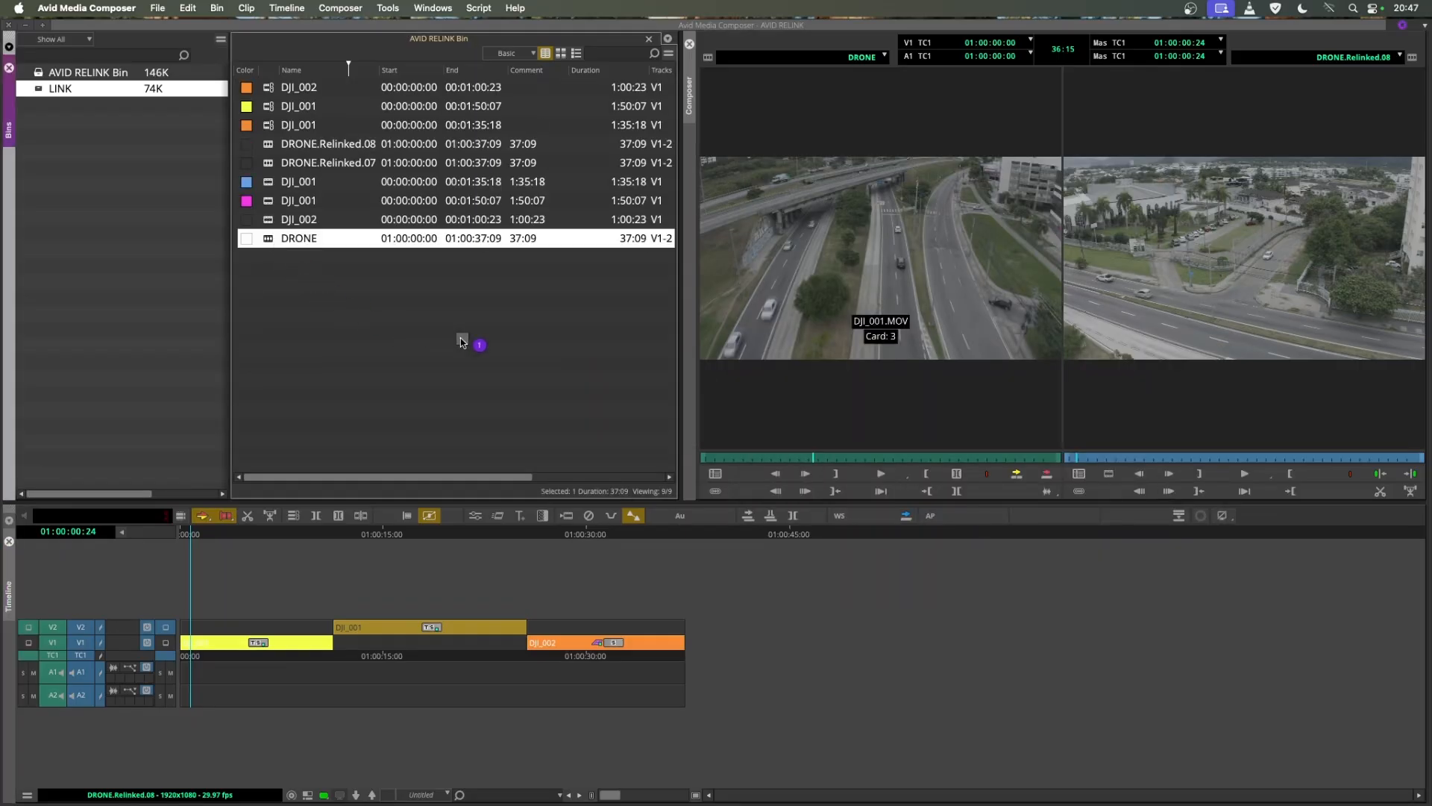
left_click(738, 321)
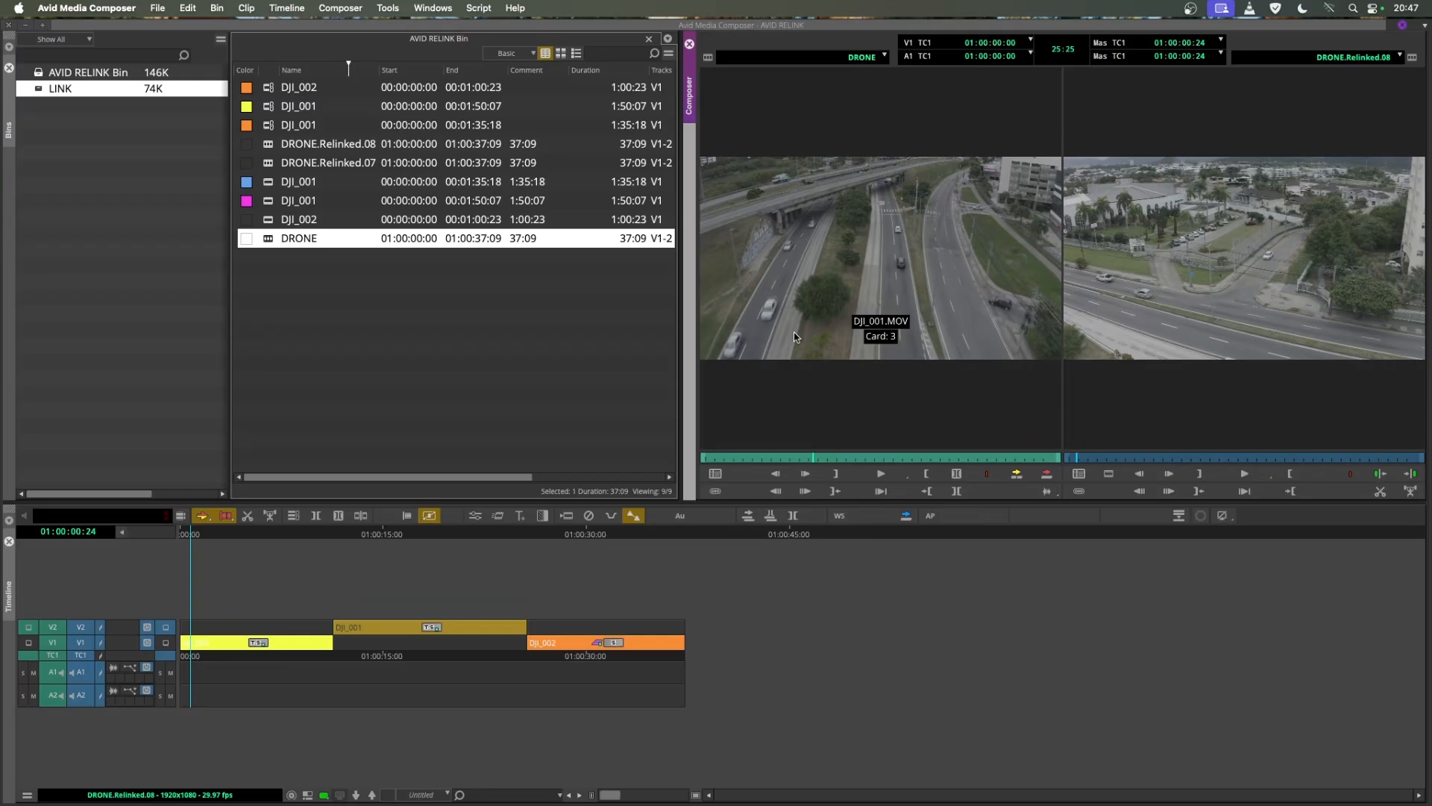
key("Escape")
left_click_drag(183, 656, 164, 656)
key("Escape")
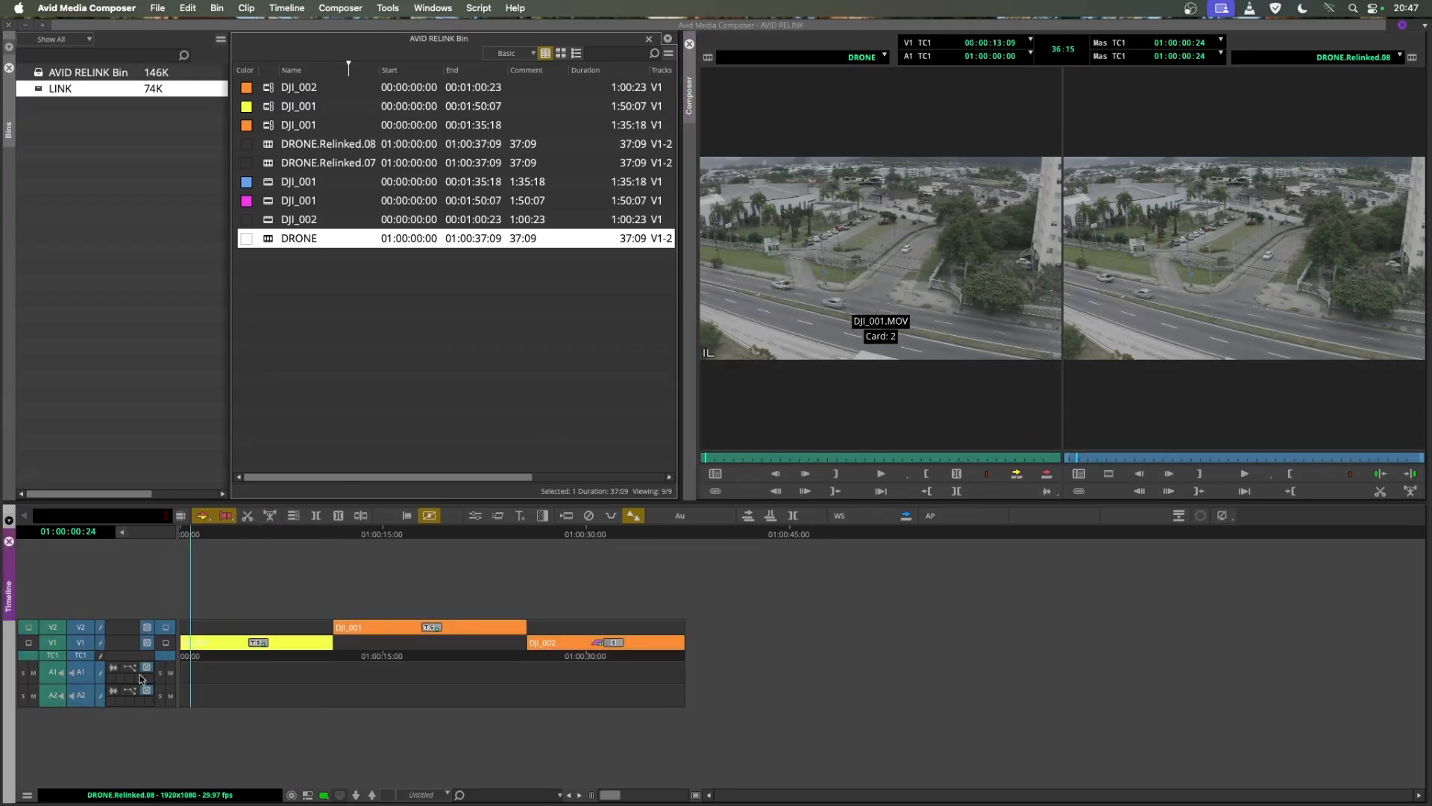
left_click(181, 657)
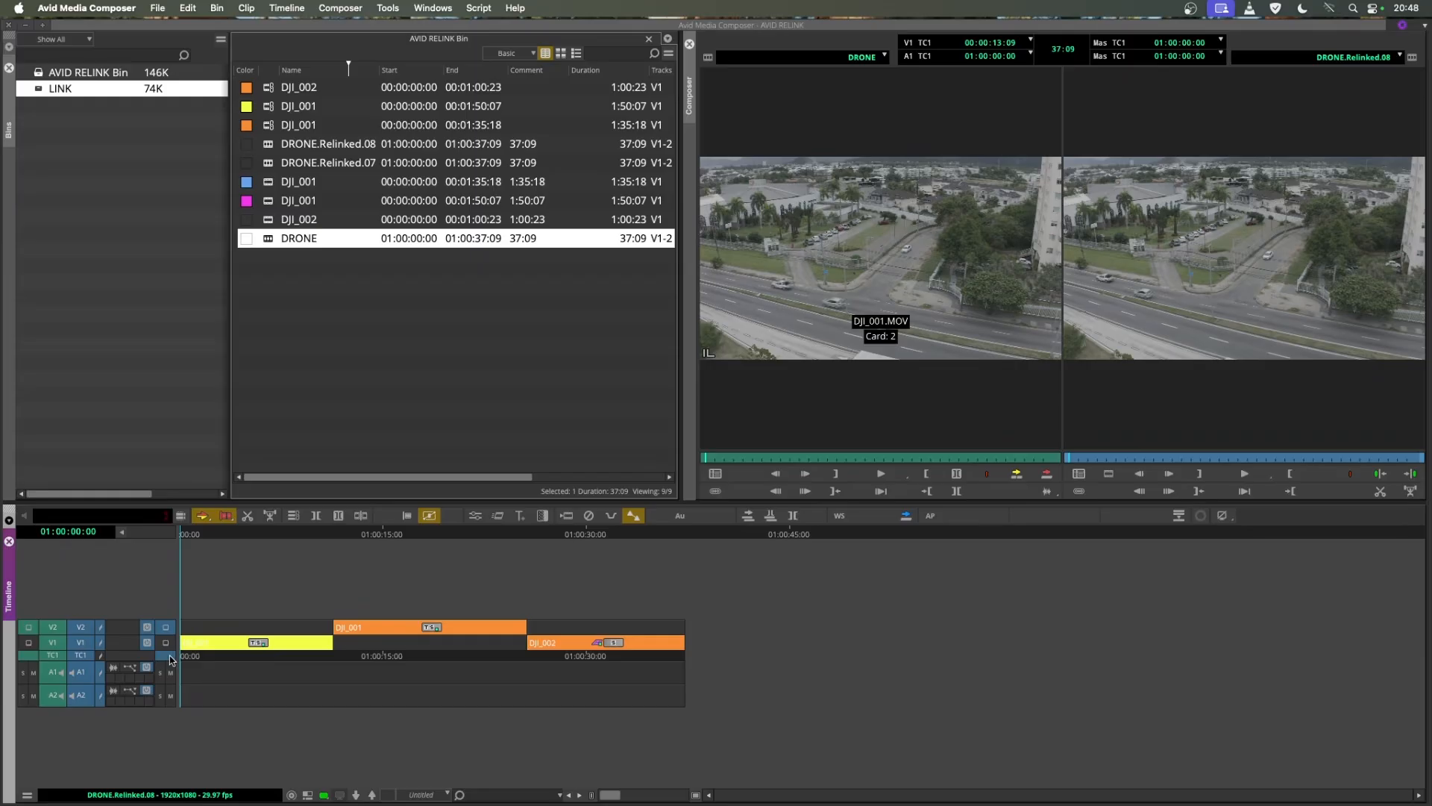
left_click(716, 492)
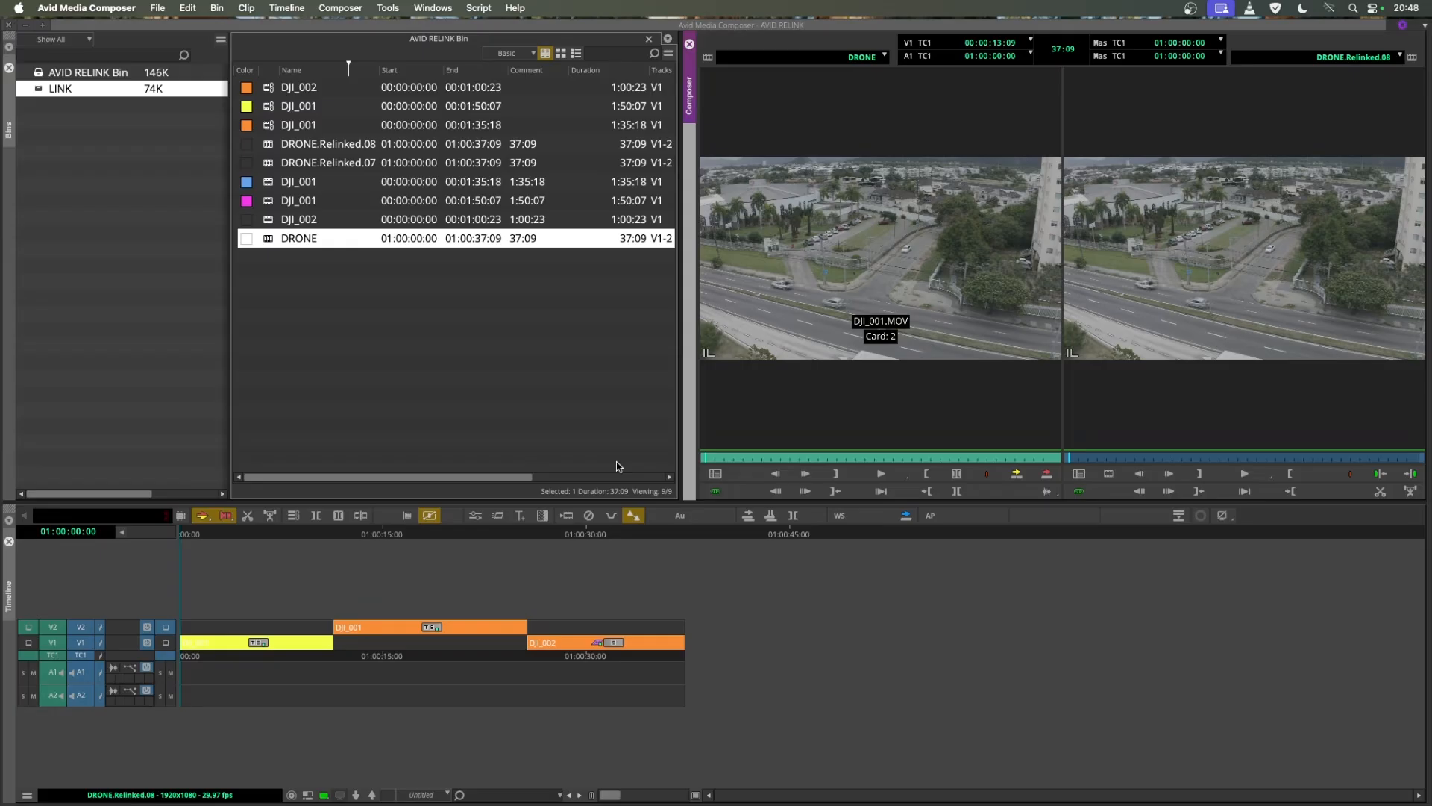
- Compare the original and relinked sequences frame against frame in both DJI_001 clips and the DJI_002 clip
left_click(273, 646)
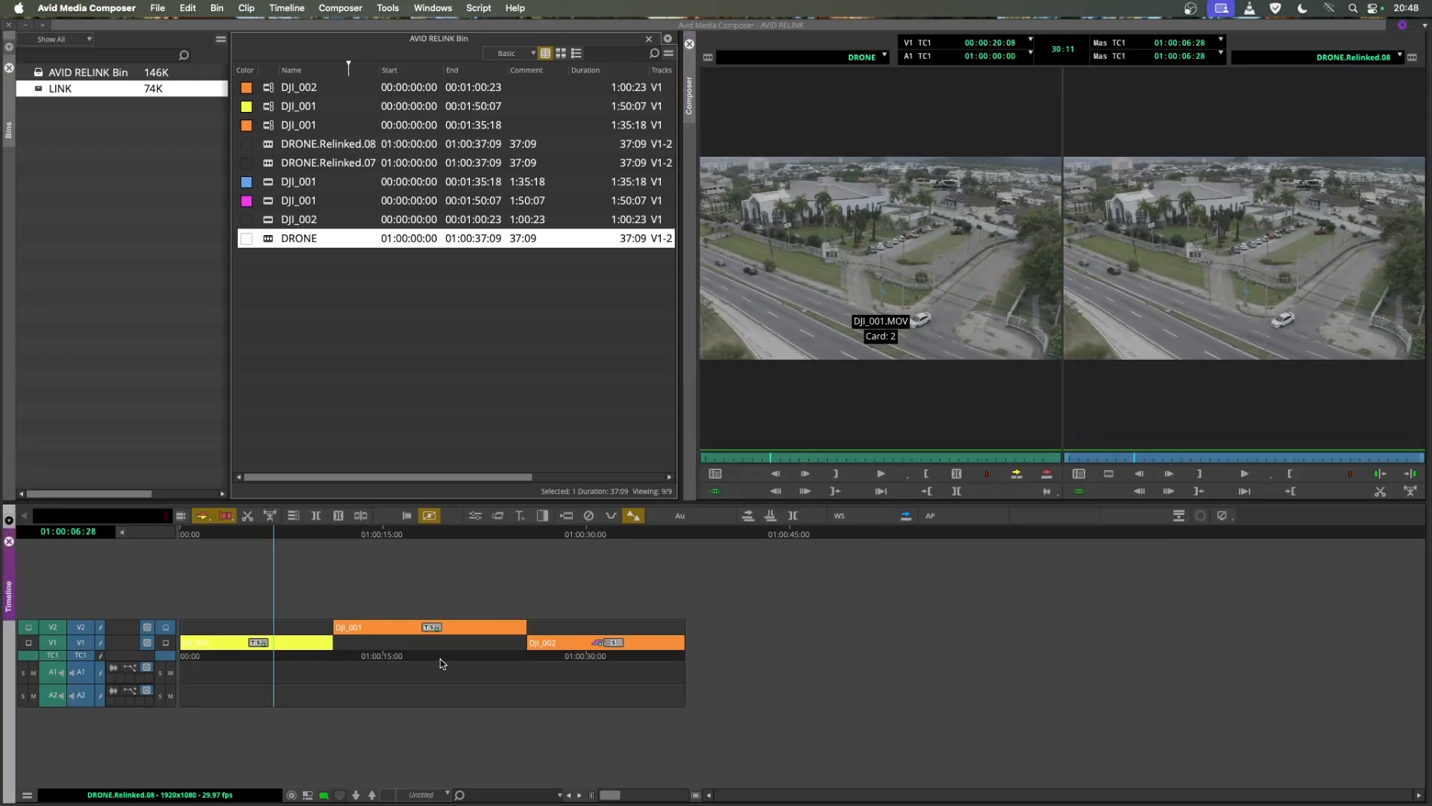
left_click(437, 657)
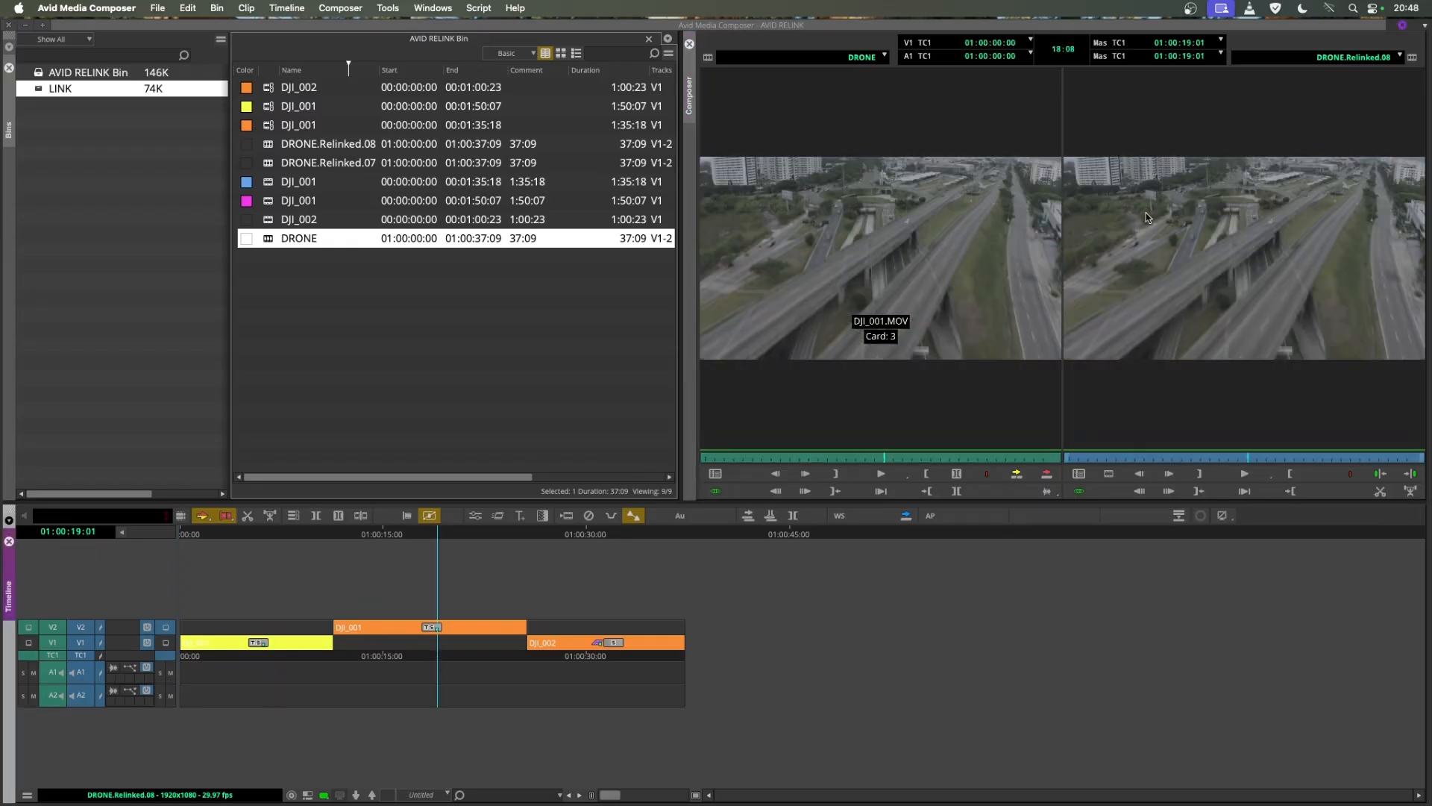
left_click(593, 656)
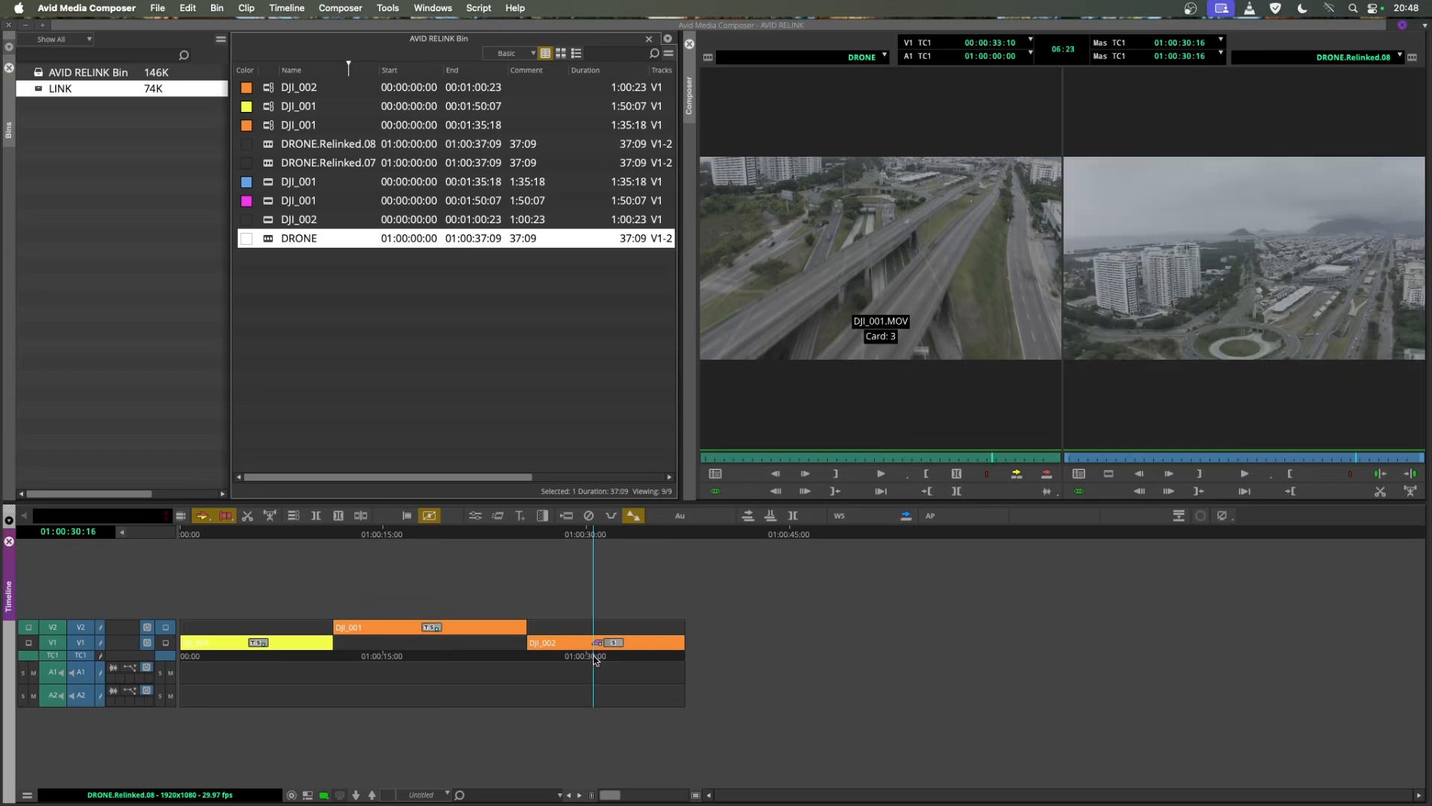
left_click(545, 656)
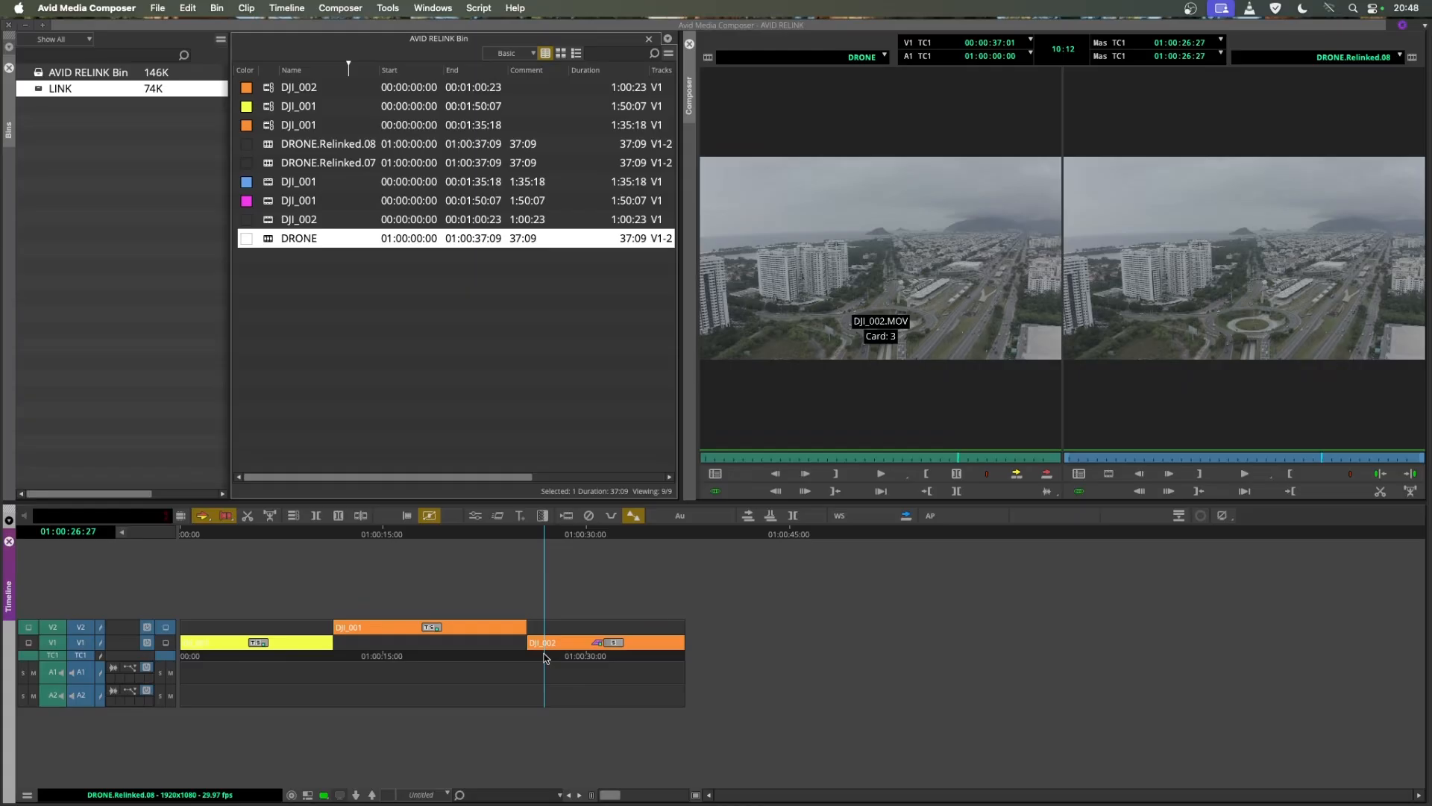
left_click(352, 335)
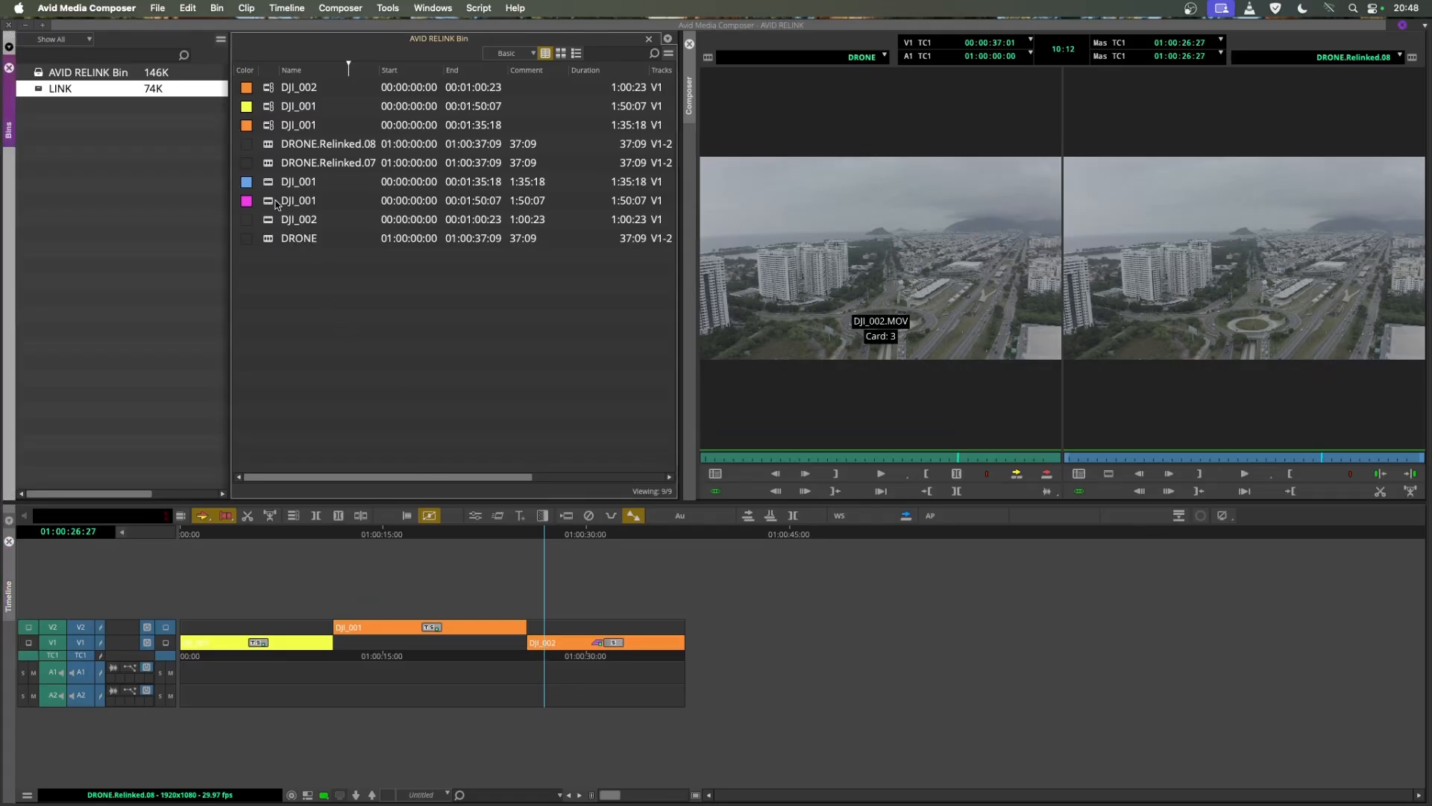